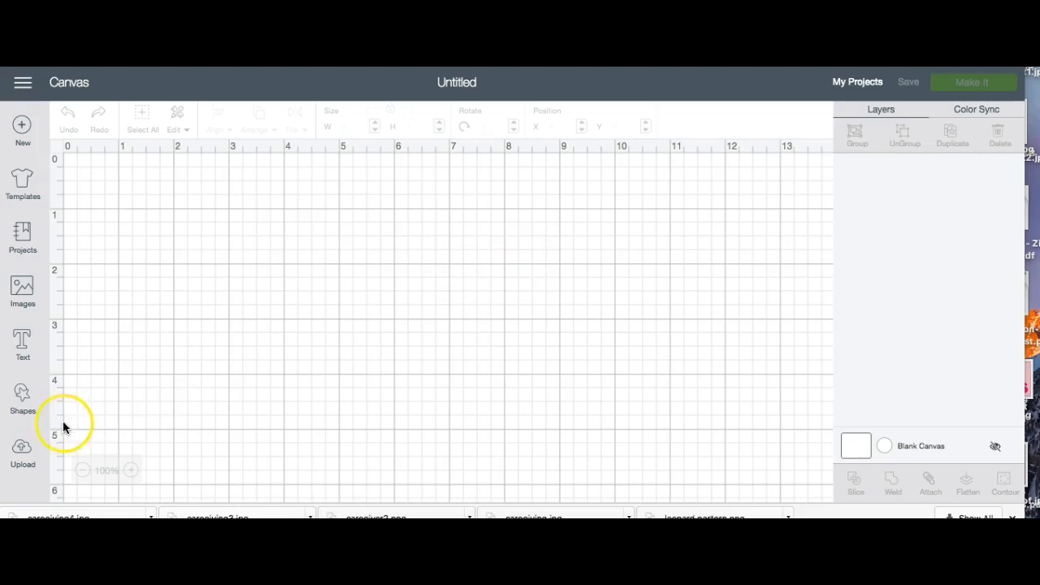
Upload the cut image file leopard partern.png from the computer and proceed to its background cleanup.
click(16, 458)
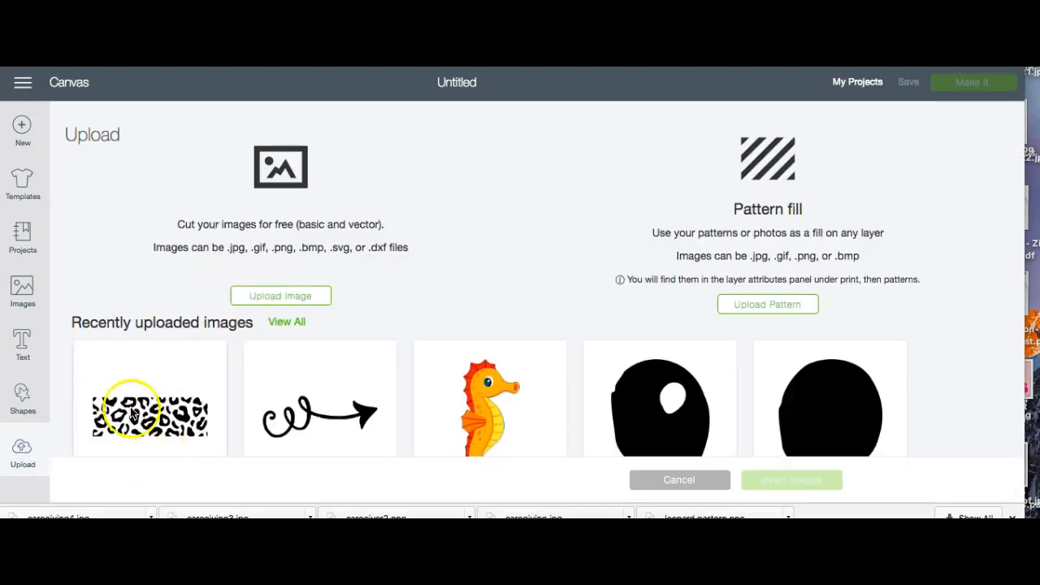
click(557, 301)
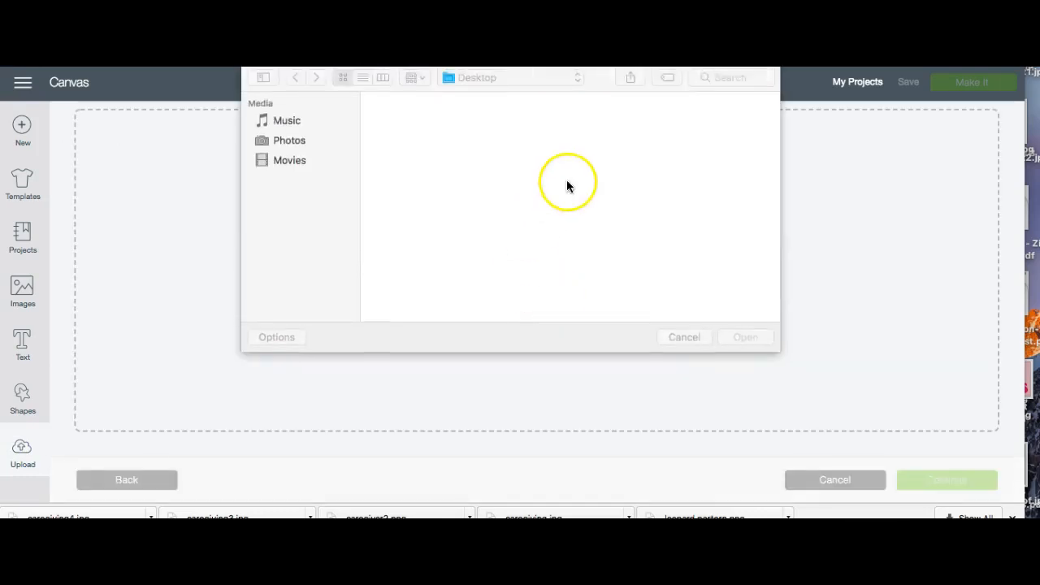
click(724, 78)
text(leo)
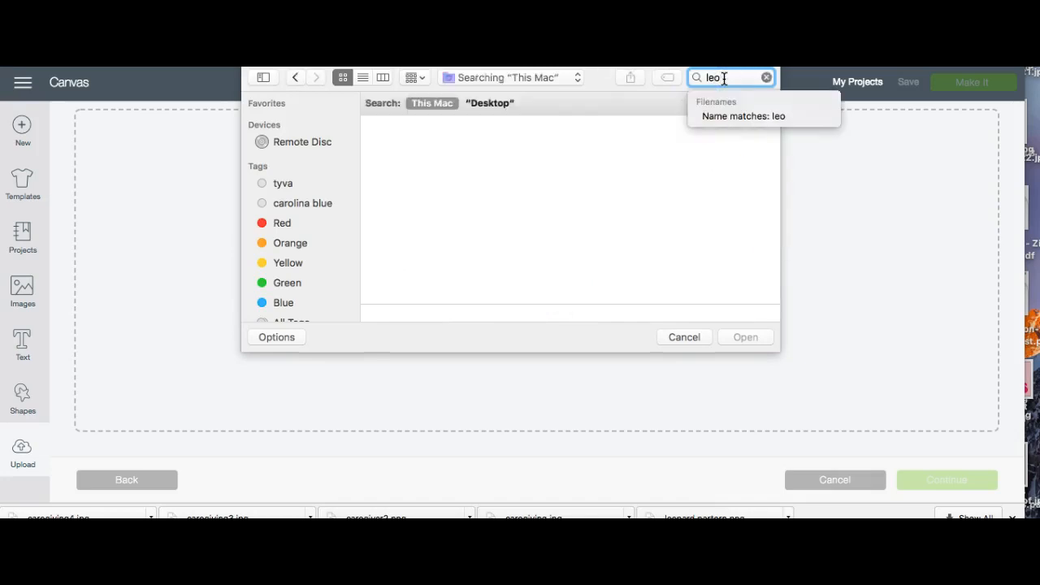
double_click(415, 146)
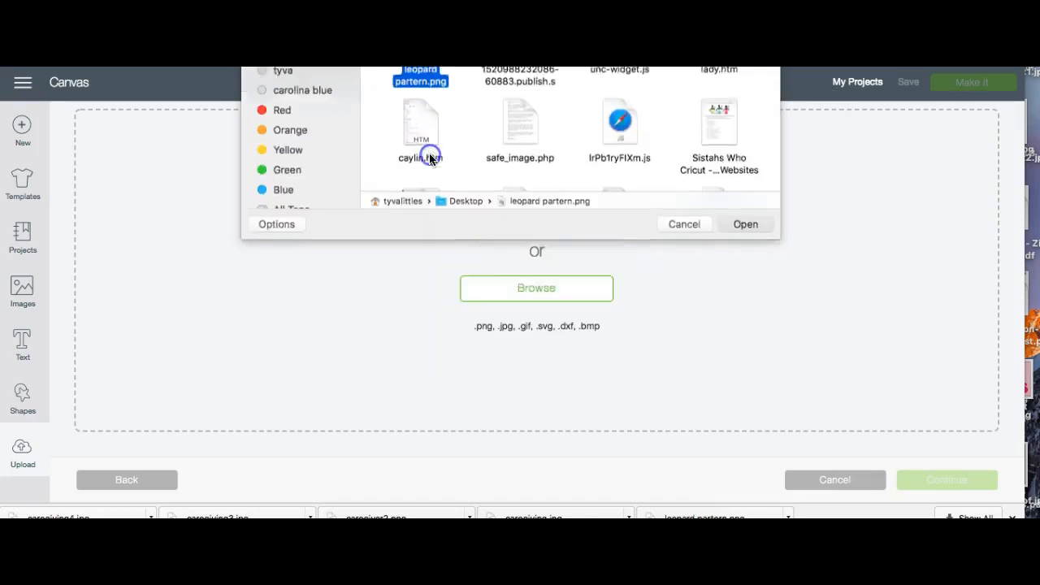
click(648, 301)
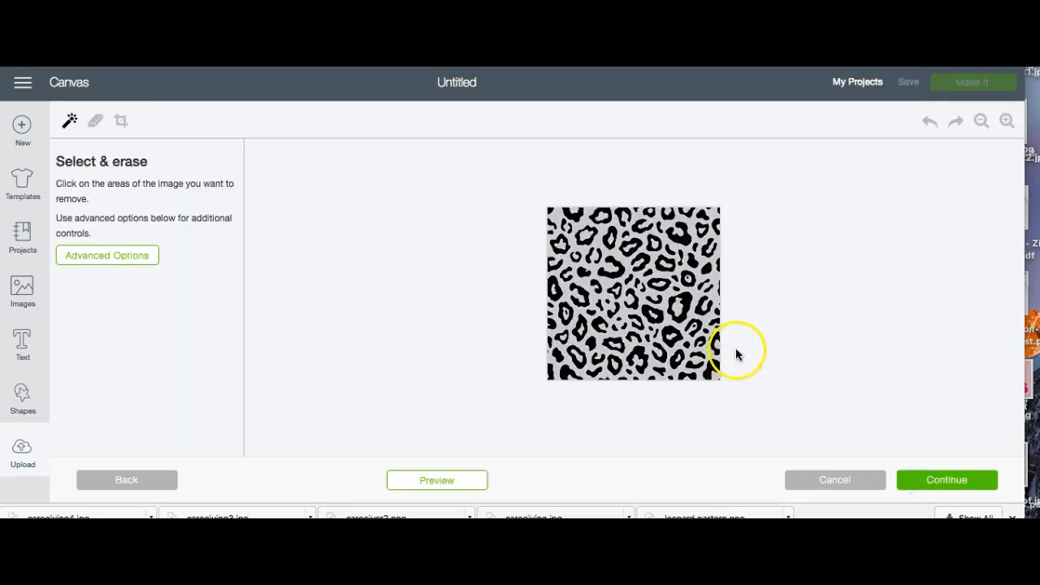
Crop the leopard pattern to a full-width horizontal strip across its middle.
click(122, 123)
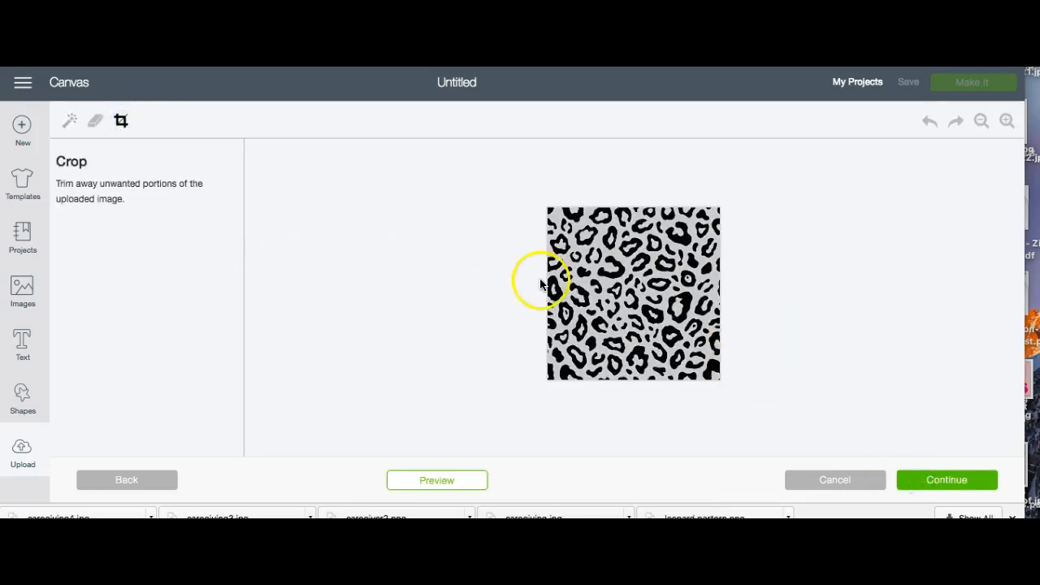
drag(548, 272, 716, 322)
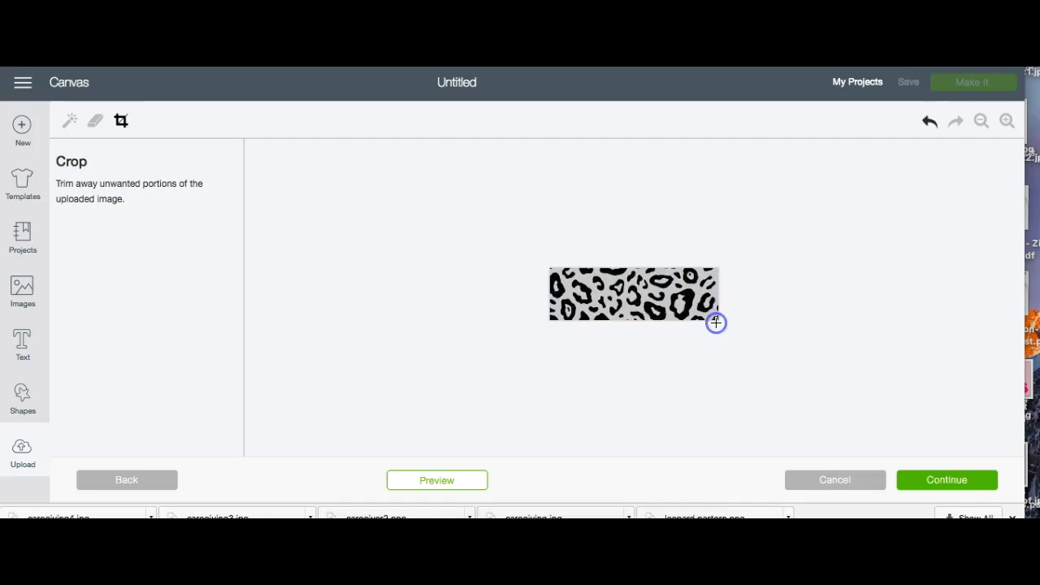
Erase the gray areas inside the leopard spots and the gray background between them.
click(1006, 120)
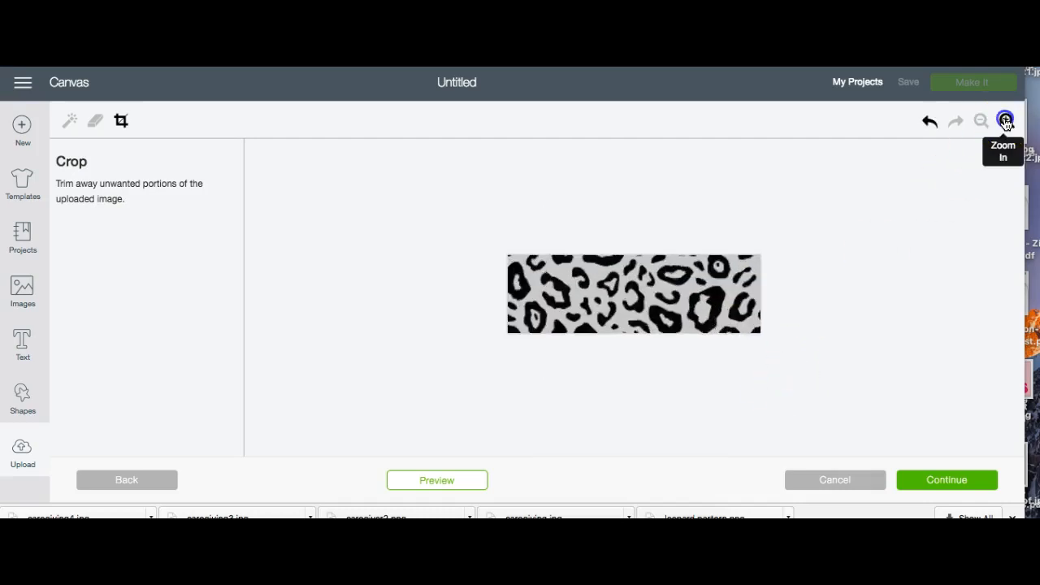
click(1006, 122)
click(1007, 122)
click(1007, 122)
click(1006, 122)
click(1007, 121)
click(1006, 122)
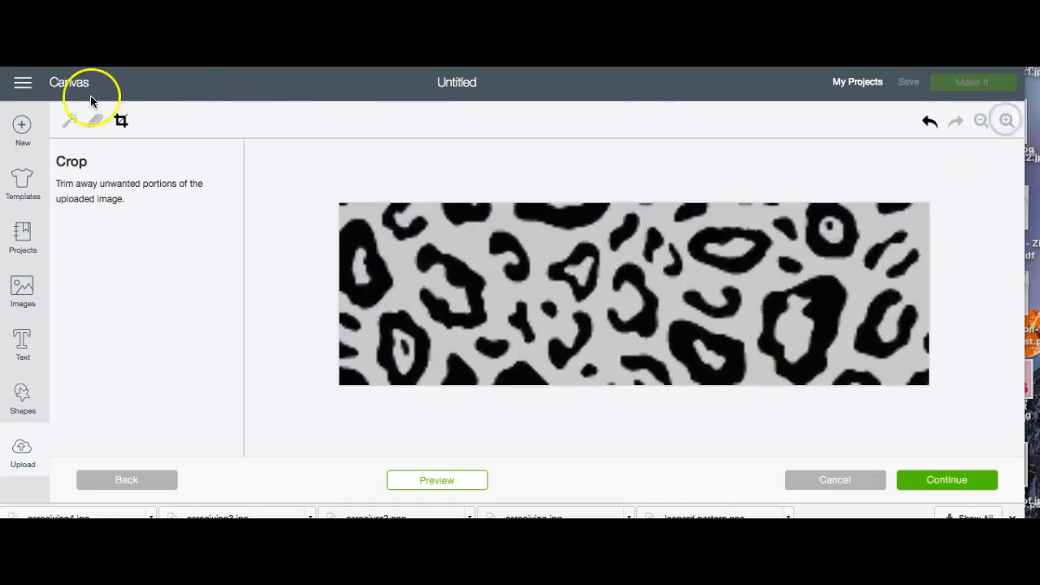
click(71, 121)
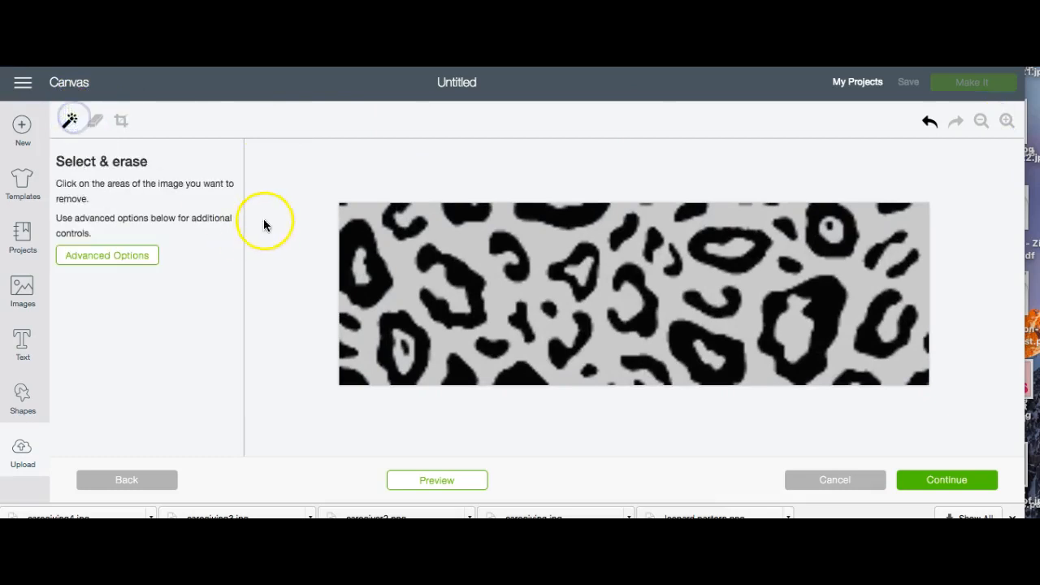
click(358, 266)
click(403, 358)
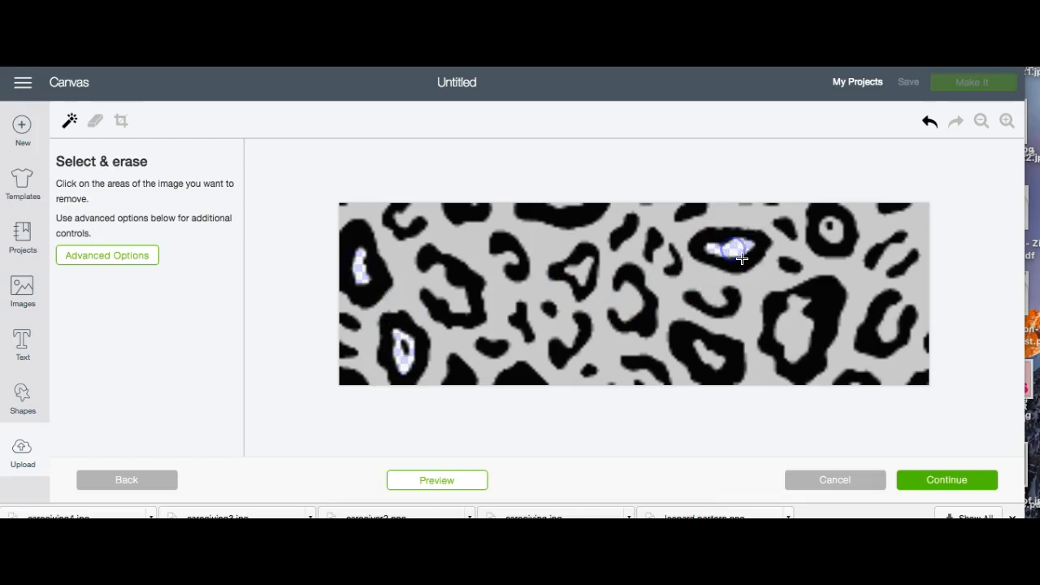
click(797, 338)
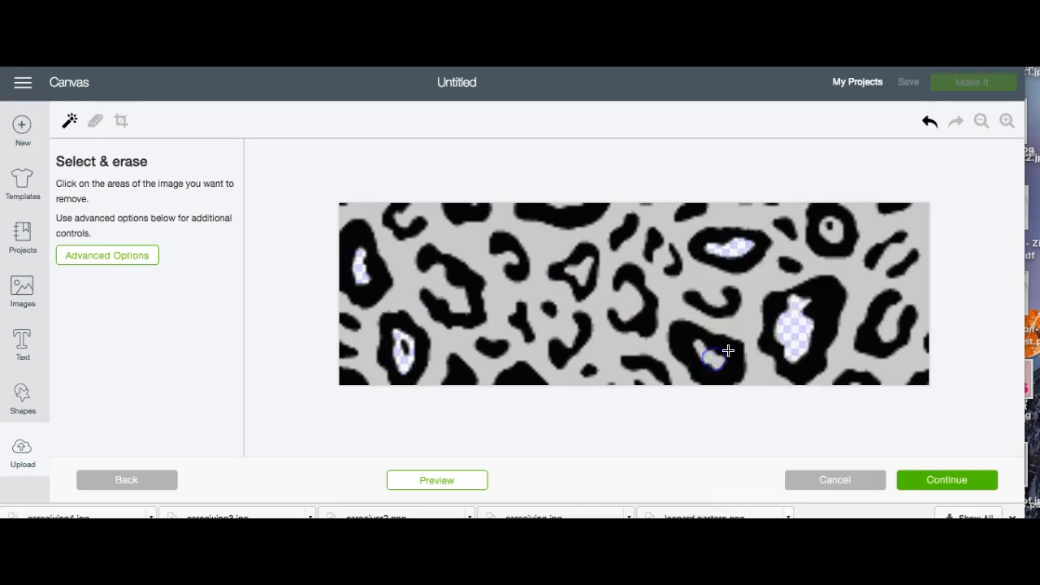
click(713, 361)
click(831, 228)
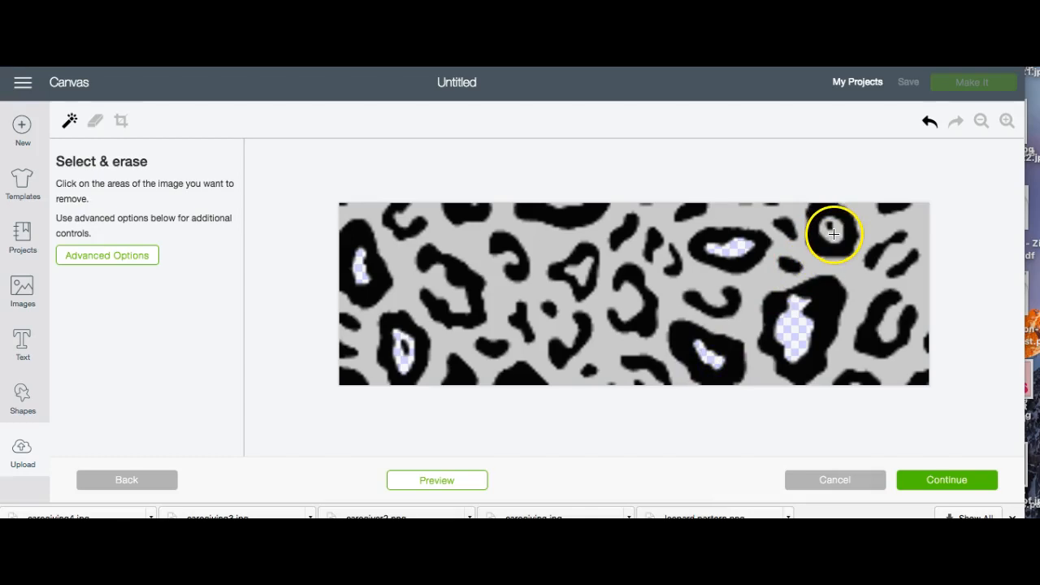
click(559, 204)
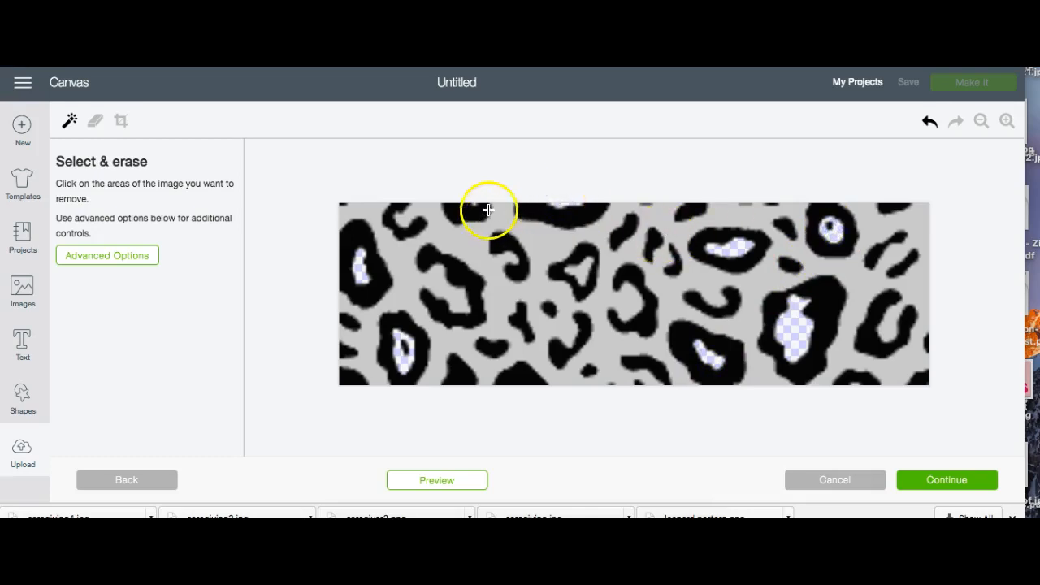
click(474, 205)
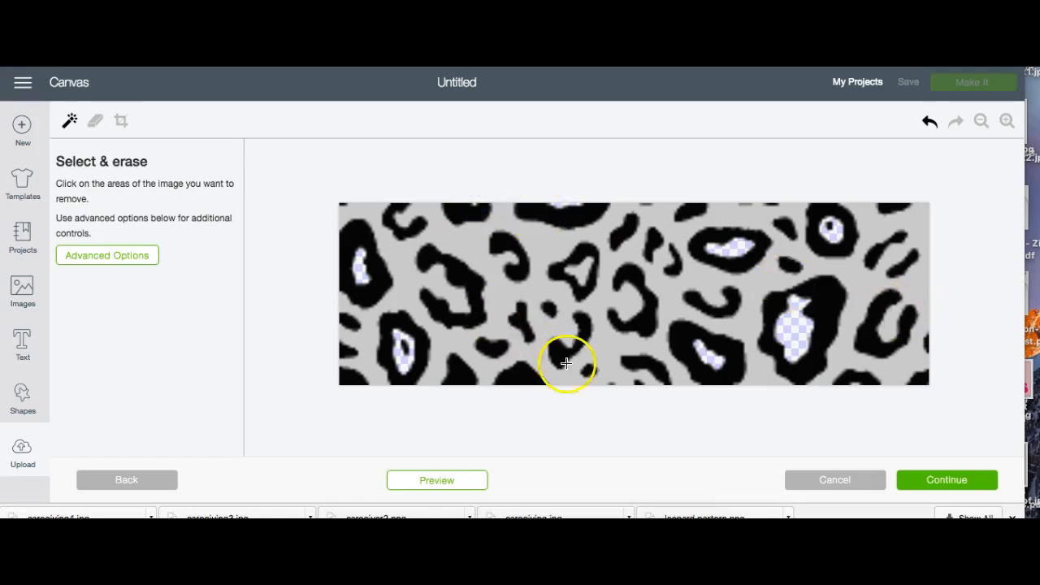
click(602, 344)
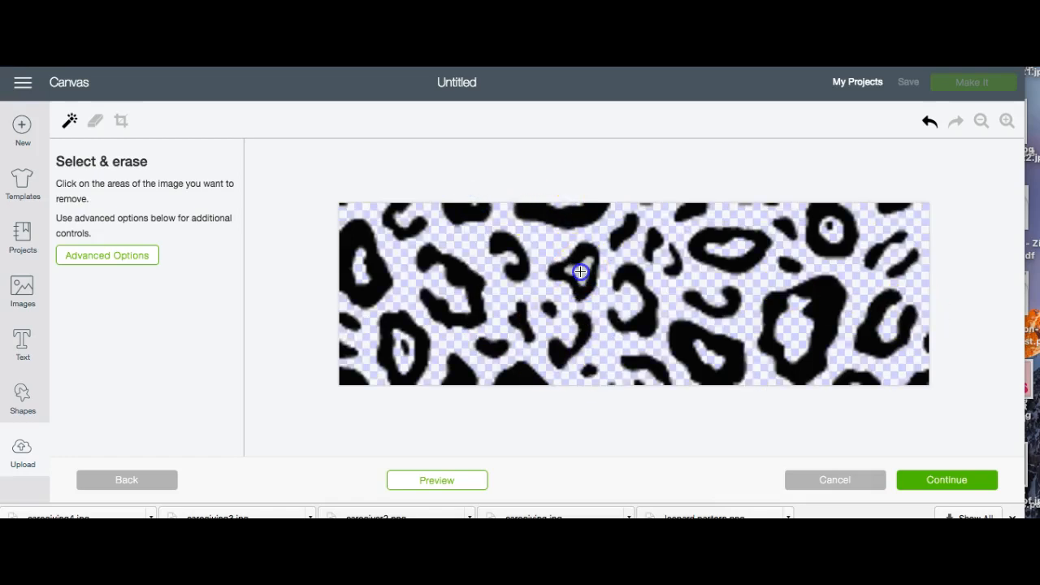
Save the cleaned leopard pattern as a cut image.
click(933, 482)
scroll(628, 375, down, 2)
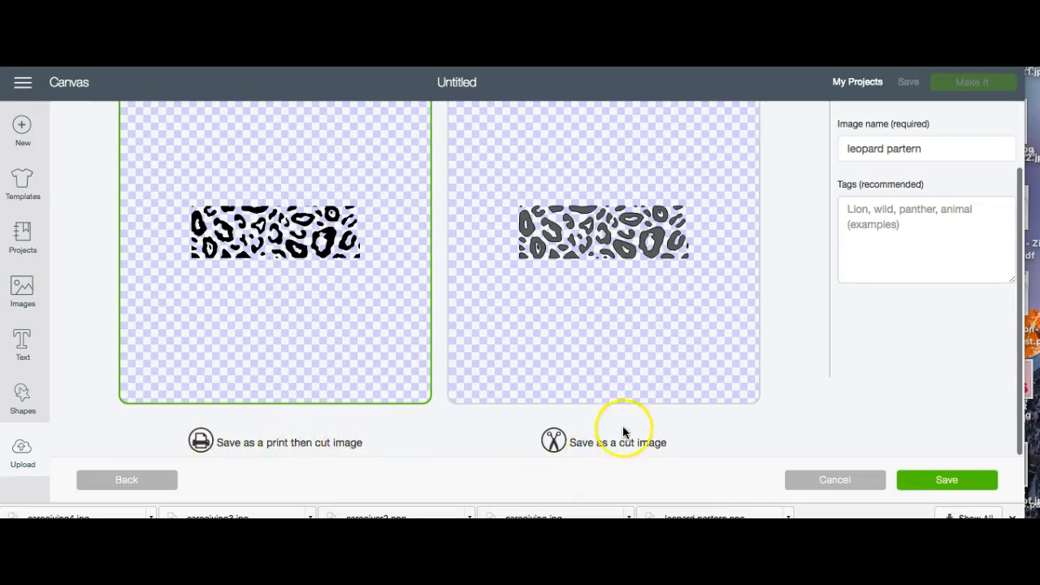
click(618, 358)
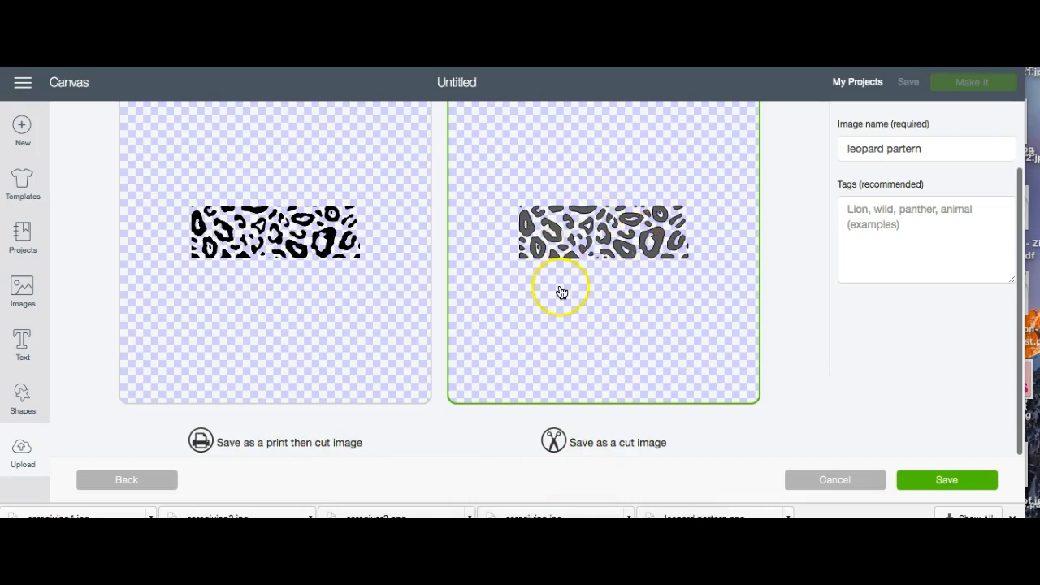
click(946, 483)
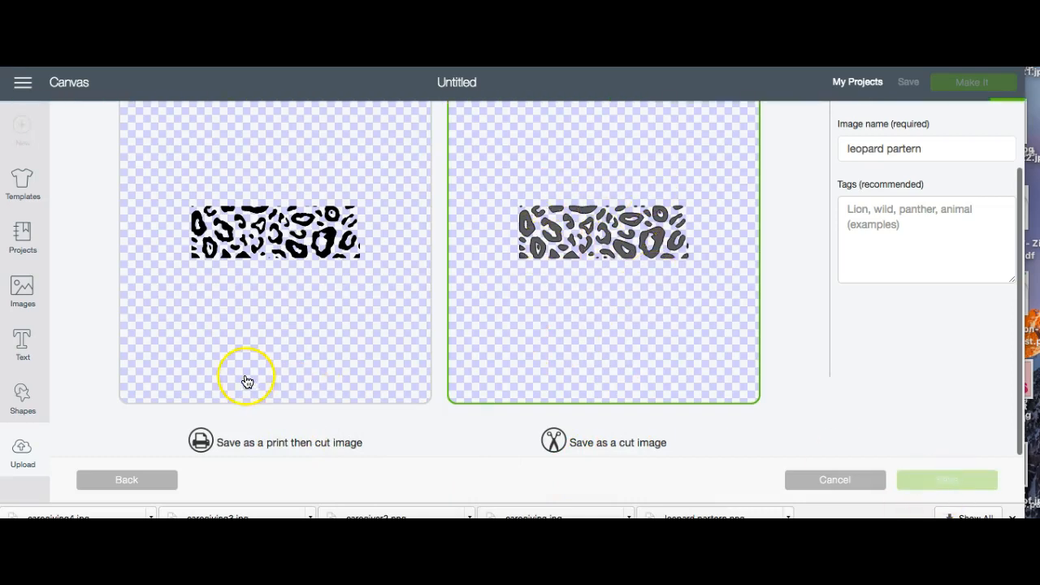
Insert the newly uploaded leopard strip onto the canvas and place it near the top at about 6.22 by 1.92 inches.
click(134, 382)
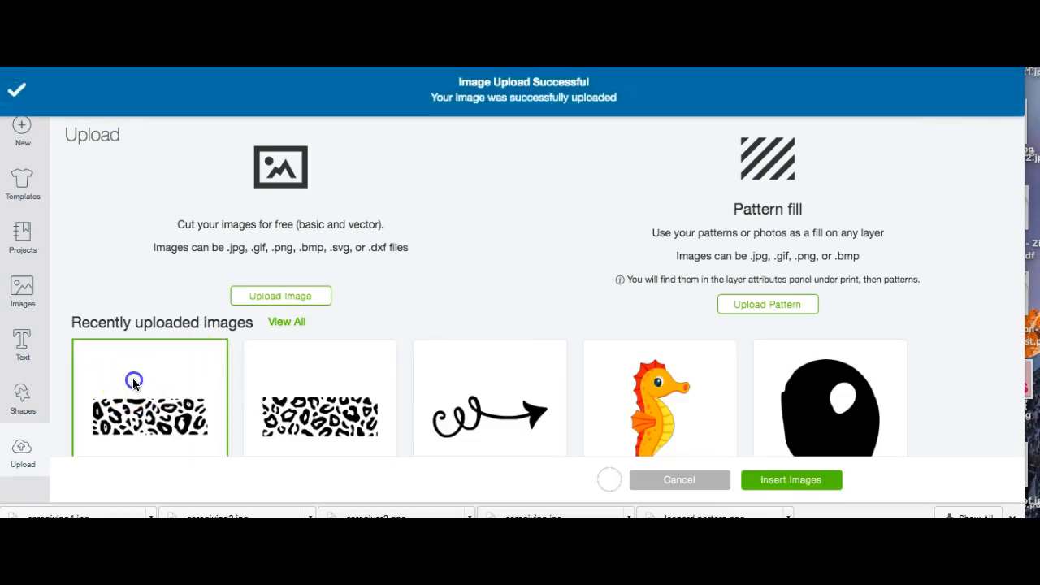
click(775, 479)
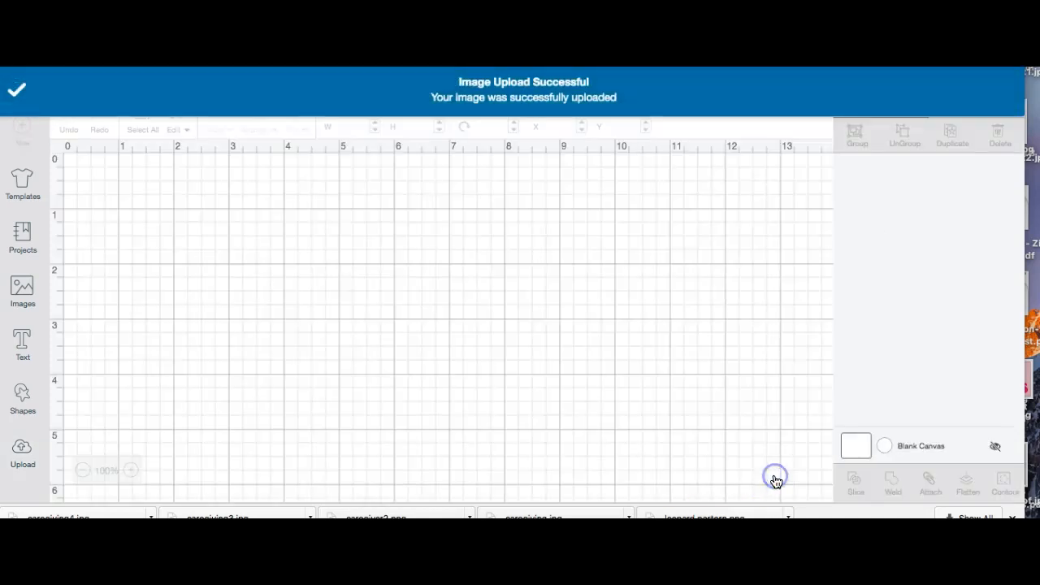
drag(289, 339, 639, 296)
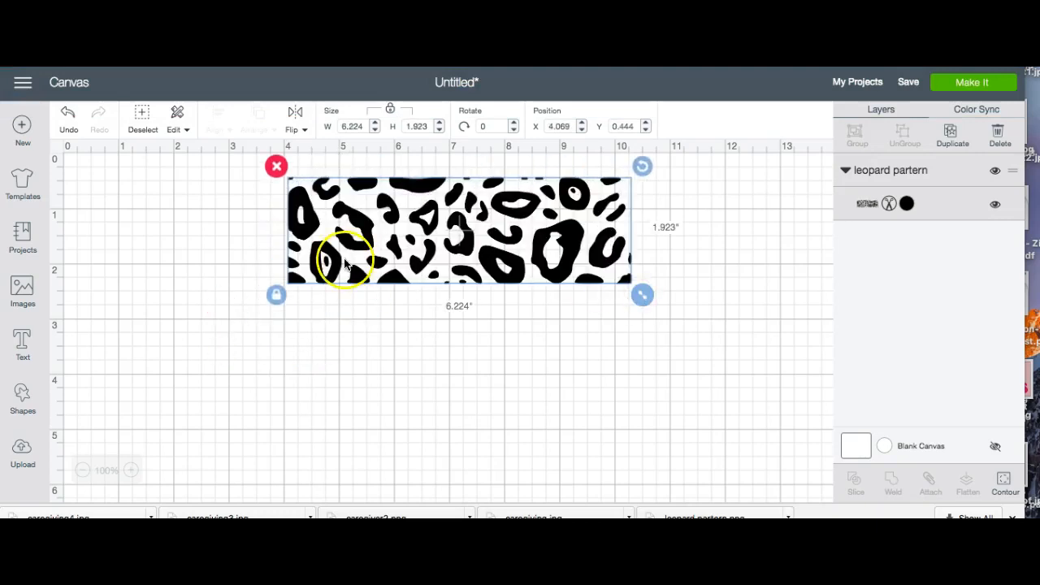
Add the text "Flawlessly" to the canvas below the leopard strip.
click(17, 347)
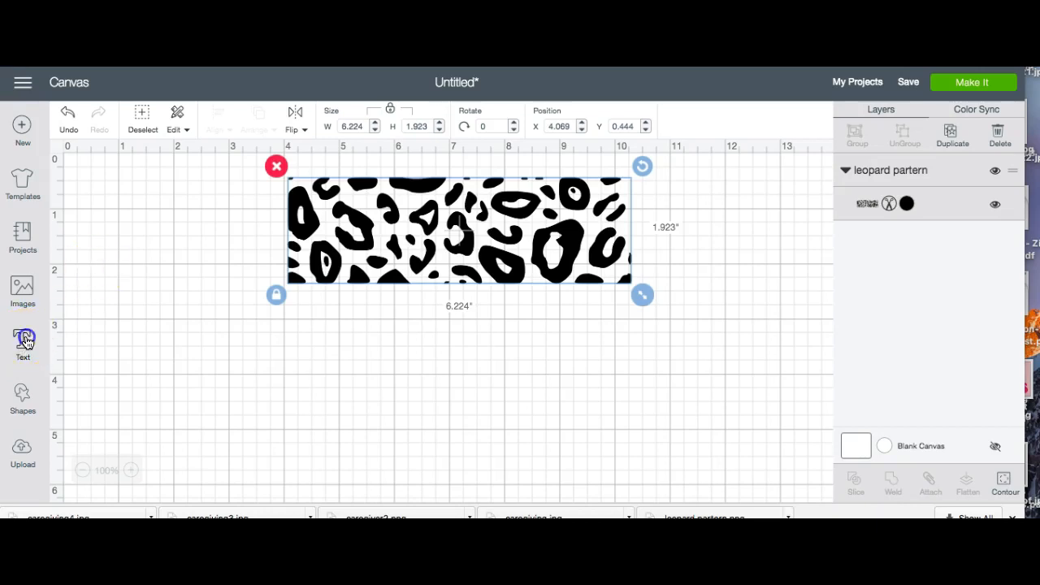
click(206, 446)
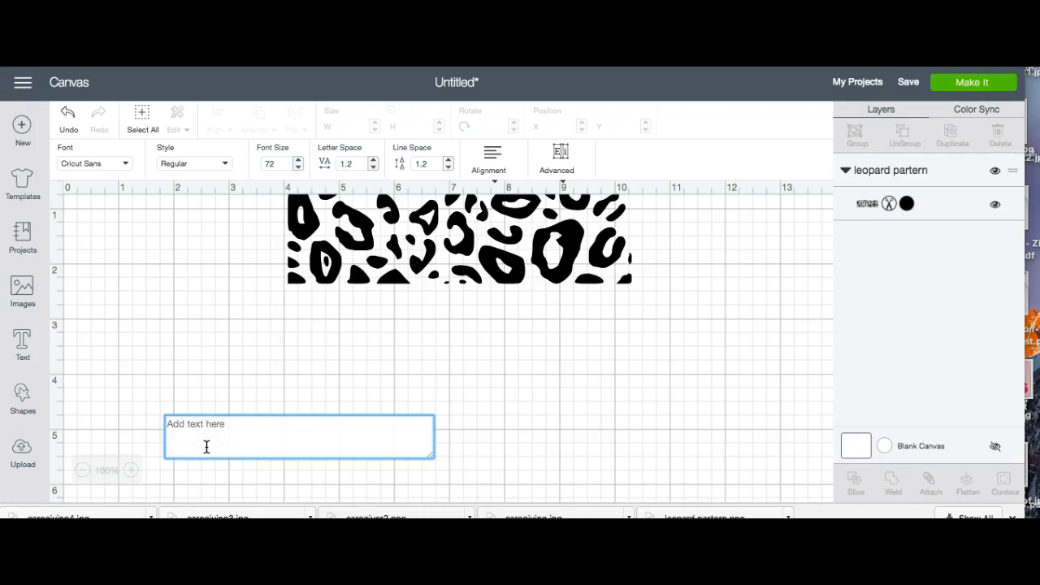
text(Flawles)
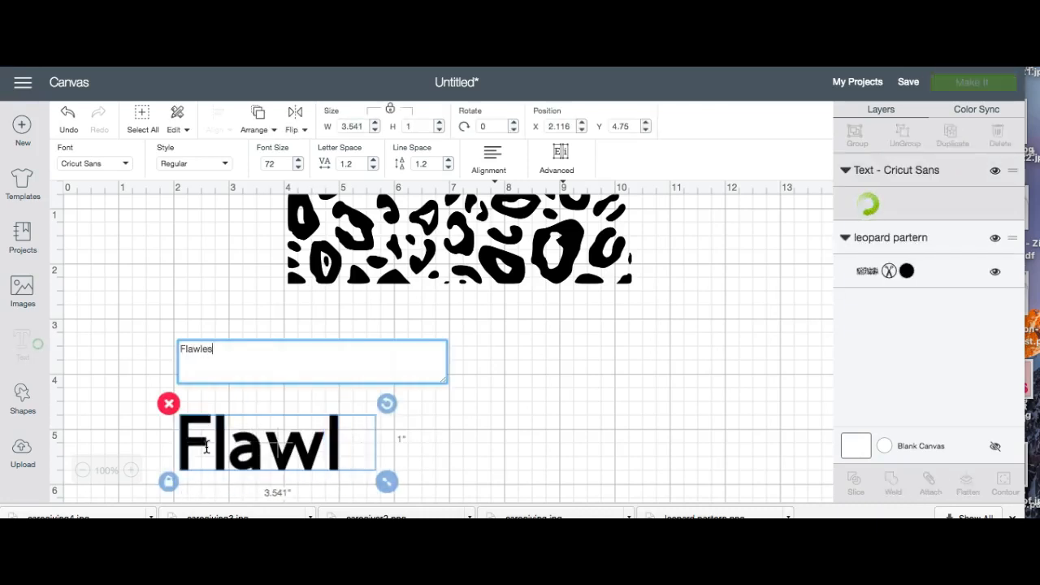
text(le)
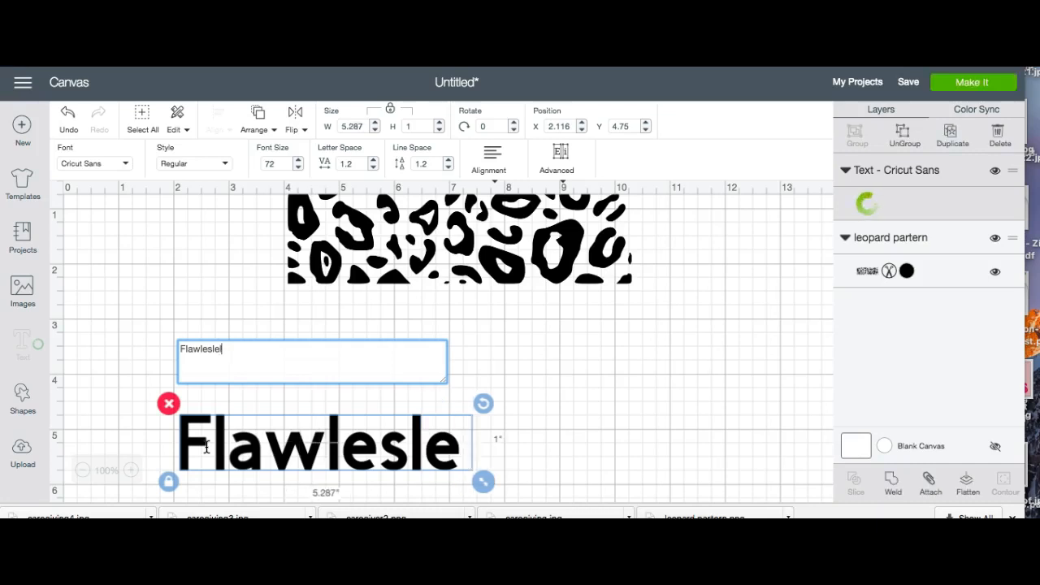
key(BackSpace)
key(BackSpace)
text(sly)
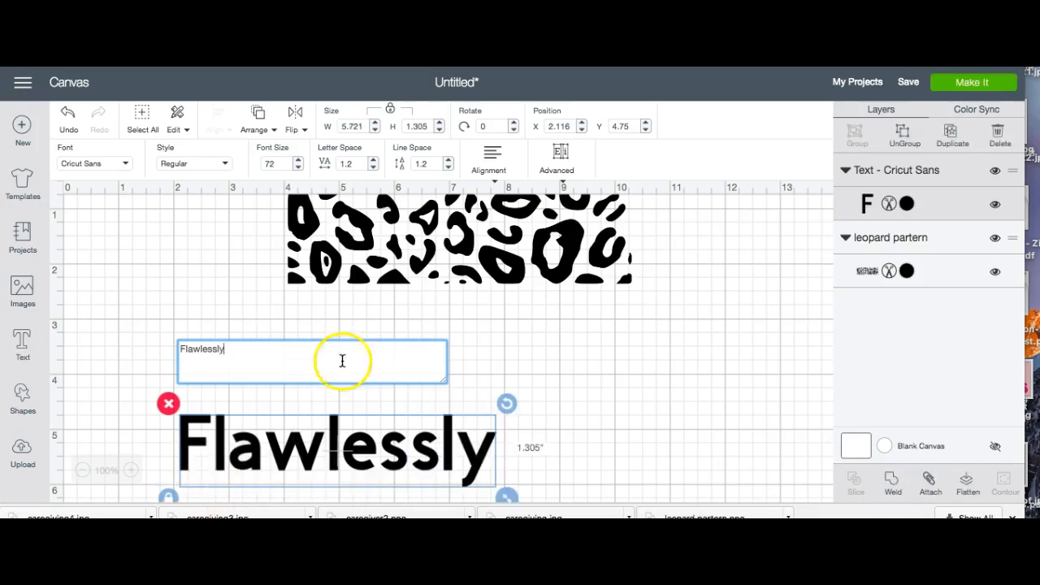
Change the text's font to the system font Flaming.
click(107, 166)
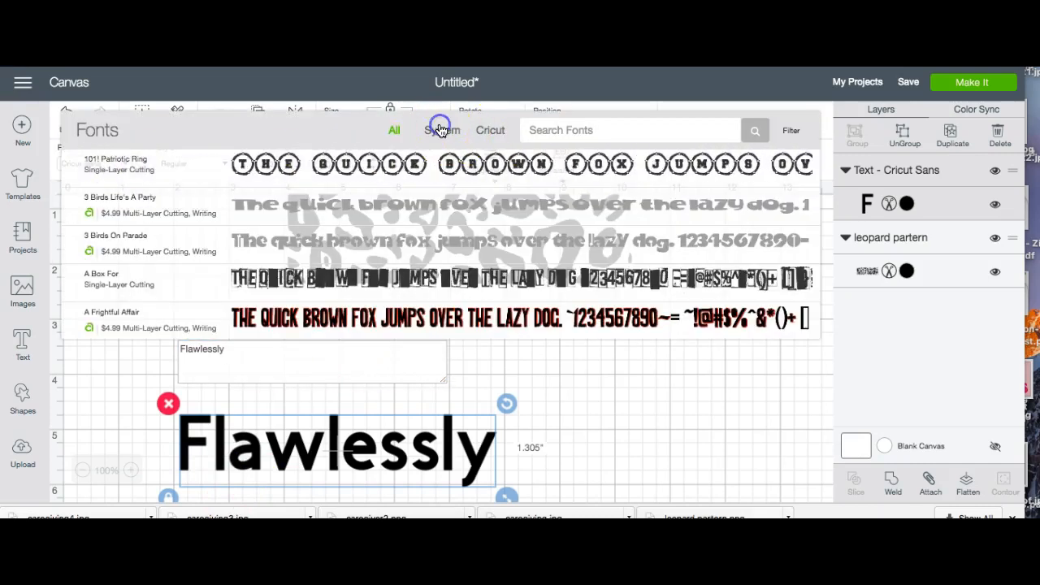
click(440, 130)
click(545, 133)
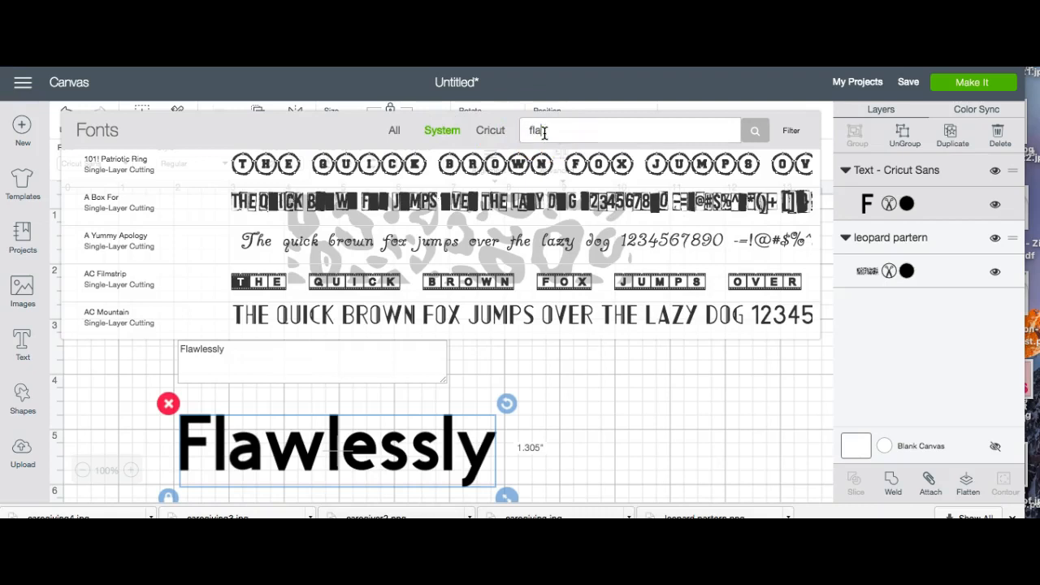
text(flam)
click(448, 169)
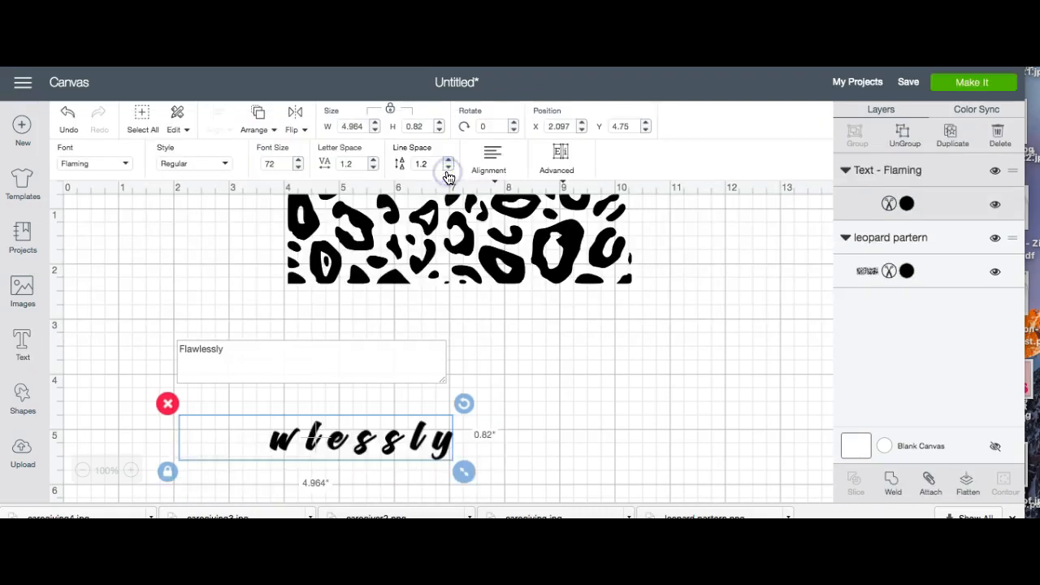
Move the "Flawlessly" text up beneath the leopard strip and enlarge it to about 9.13 by 1.51 inches.
drag(337, 434, 379, 336)
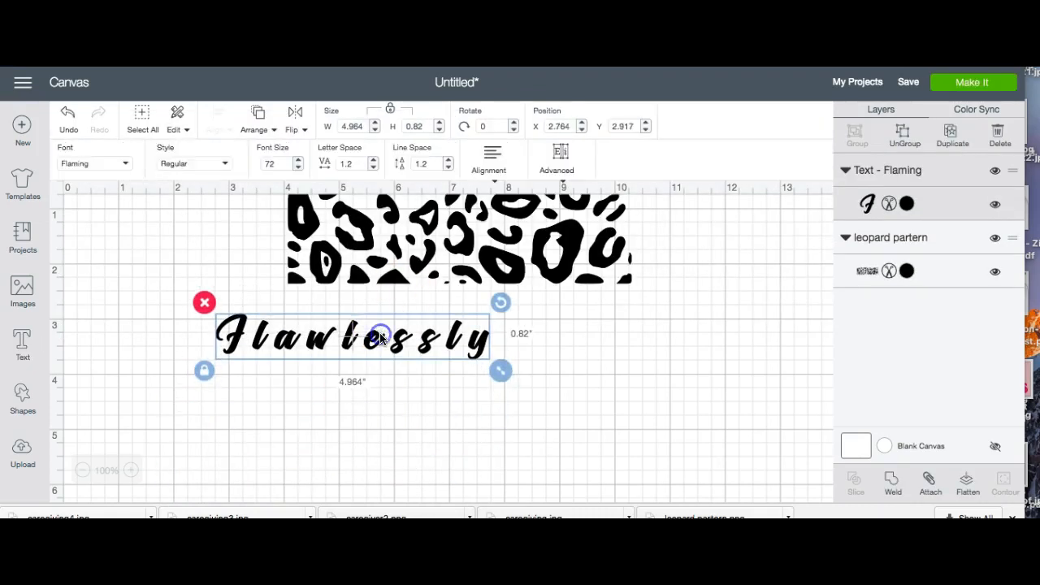
drag(510, 370, 732, 445)
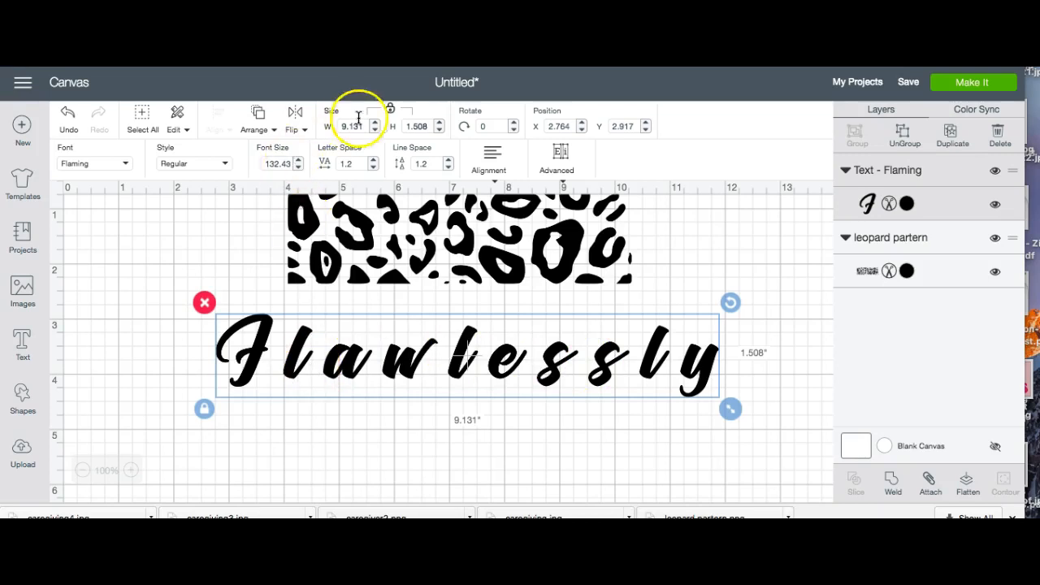
Reduce the letter spacing of "Flawlessly" to -0.8 so the script letters join.
click(374, 168)
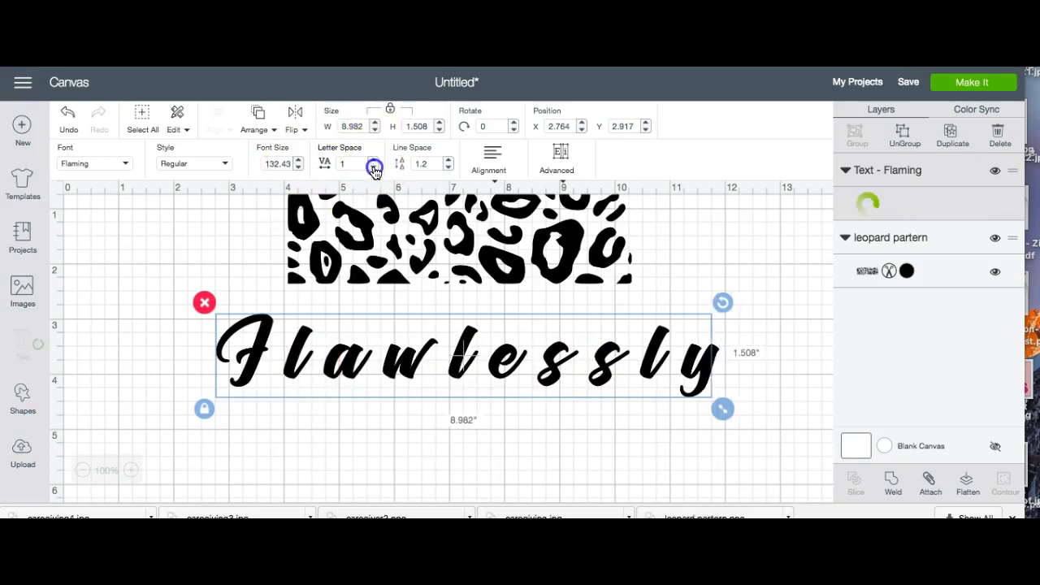
click(374, 168)
click(374, 168)
click(374, 168)
click(374, 168)
click(374, 168)
click(374, 168)
click(374, 168)
click(374, 168)
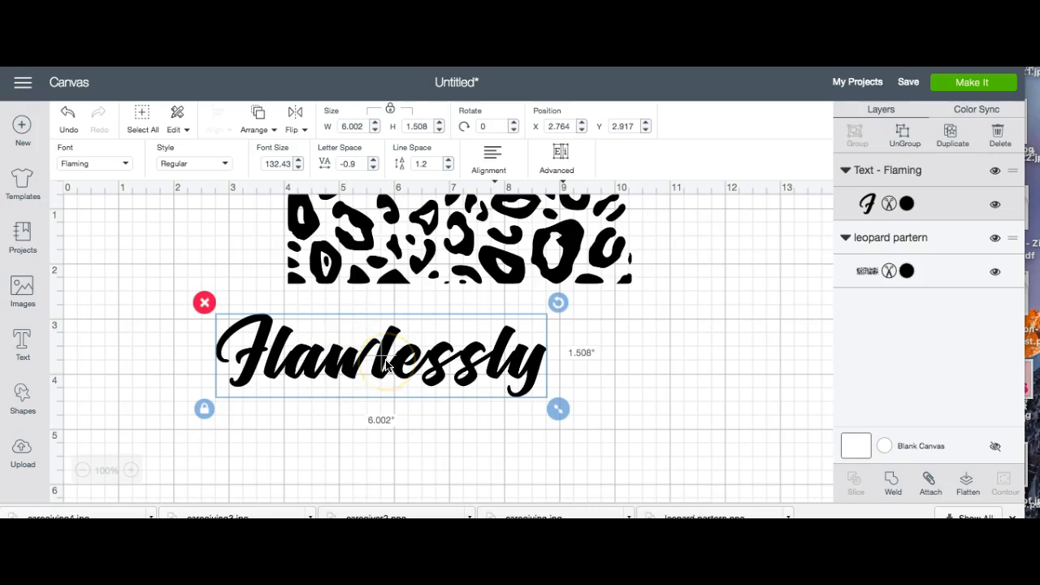
click(374, 161)
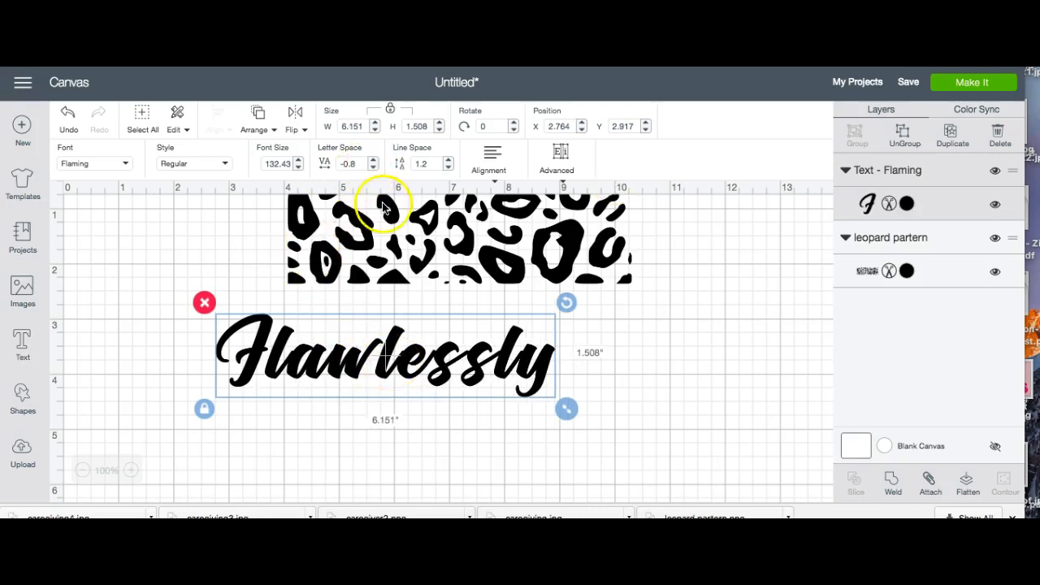
Set the letter spacing of "Flawlessly" to -0.9 and ungroup the word into separate letters.
click(373, 168)
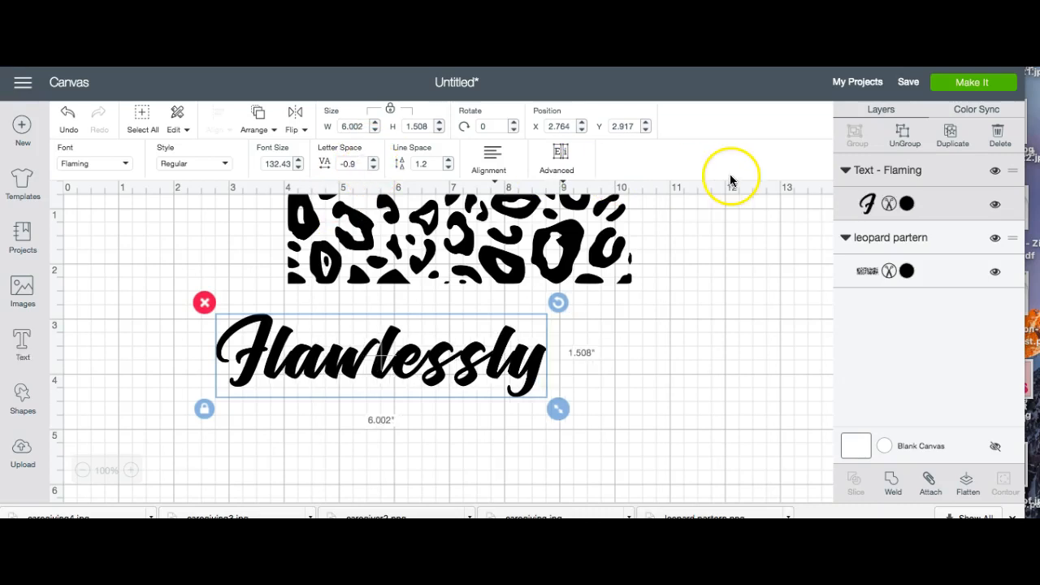
click(902, 135)
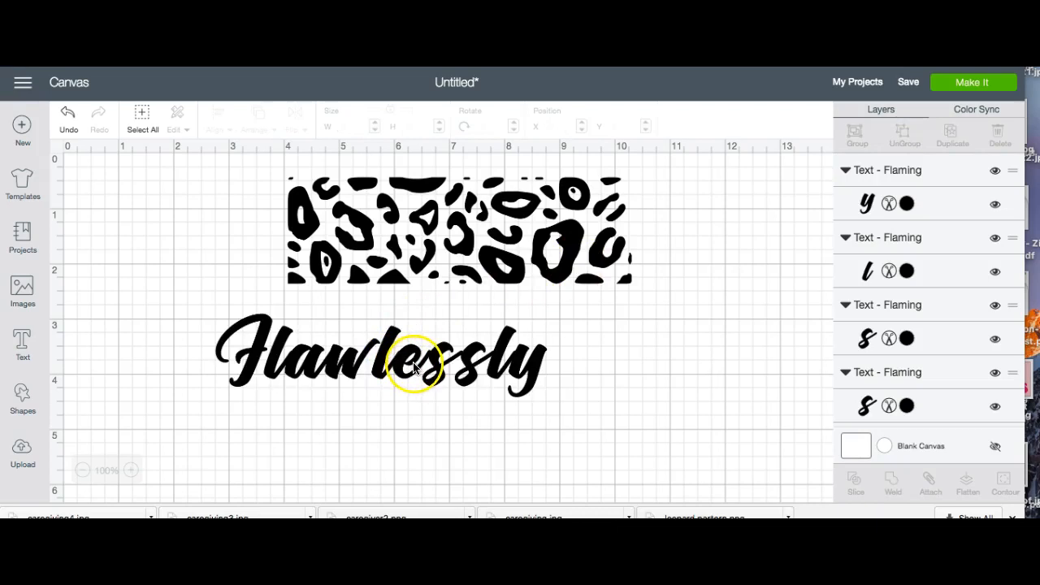
Nudge the individual letters from the "e" to the "y" closer together so the script strokes overlap without gaps.
click(415, 367)
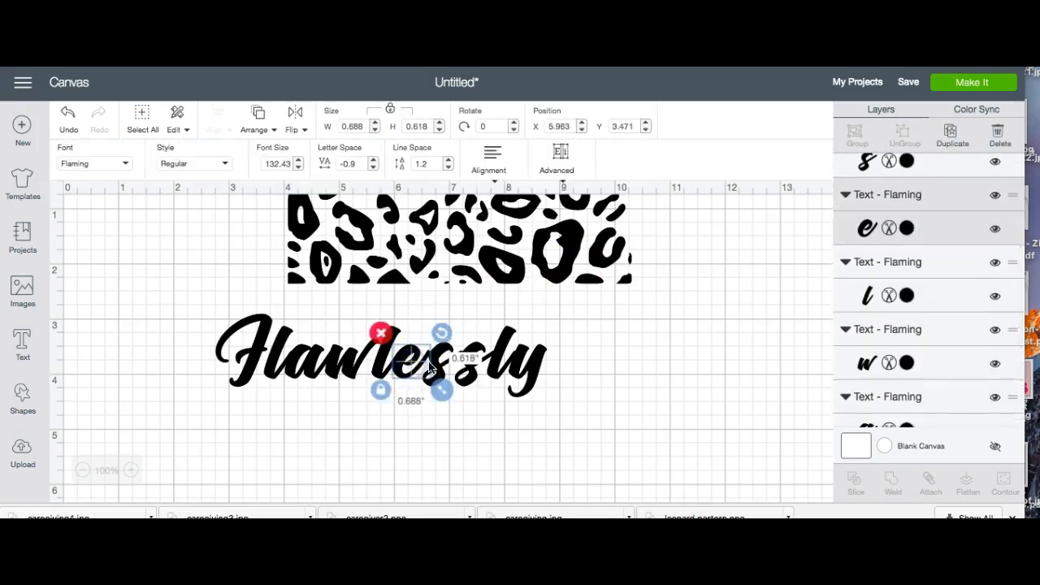
click(443, 366)
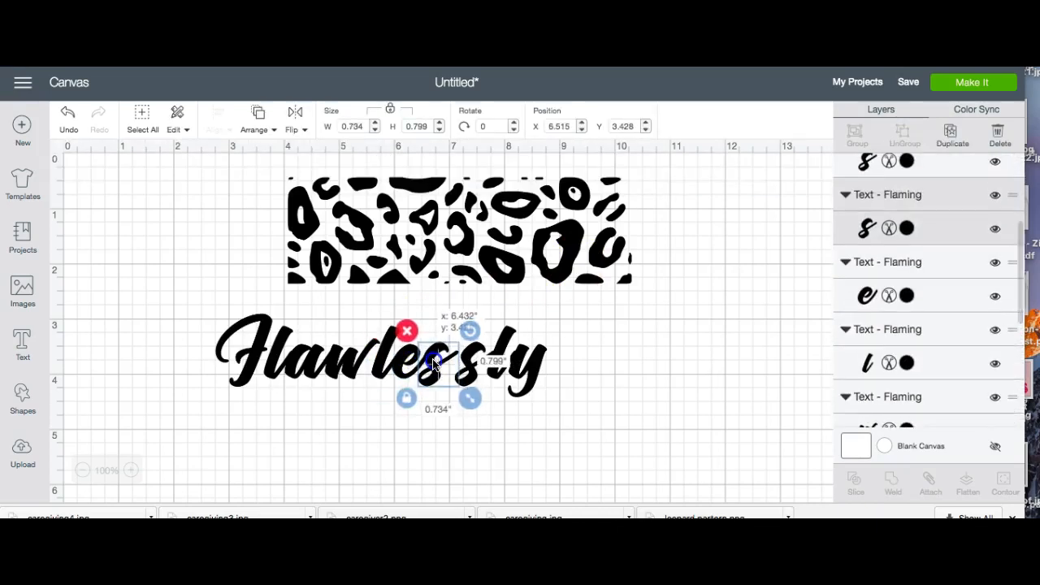
drag(470, 372, 516, 371)
click(571, 398)
click(361, 384)
Enlarge the letter "F" to about 1.39 by 1.79 inches and move it so it joins the "l".
click(254, 361)
drag(285, 402, 299, 430)
drag(268, 399, 250, 396)
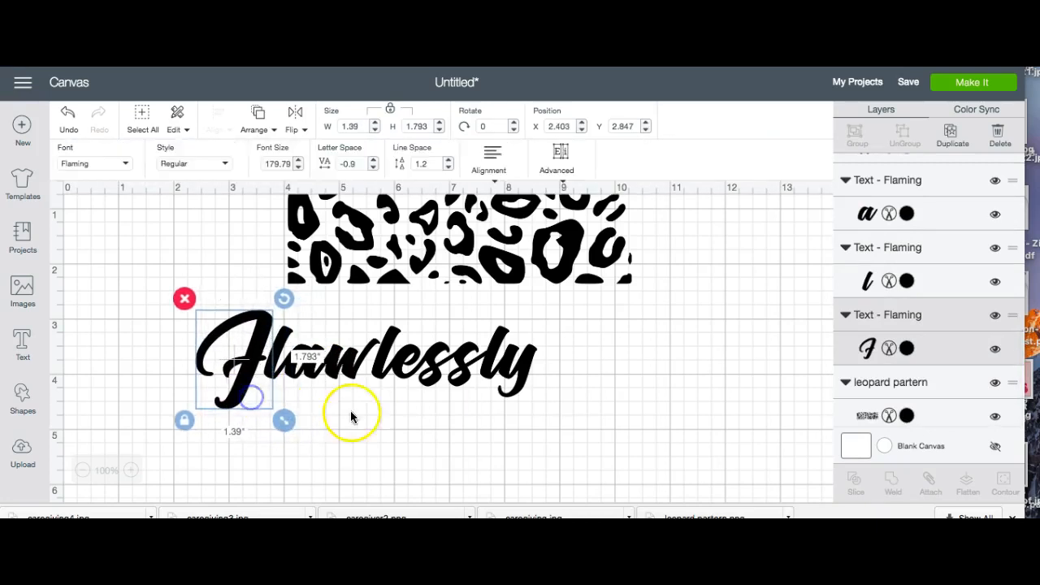
click(372, 415)
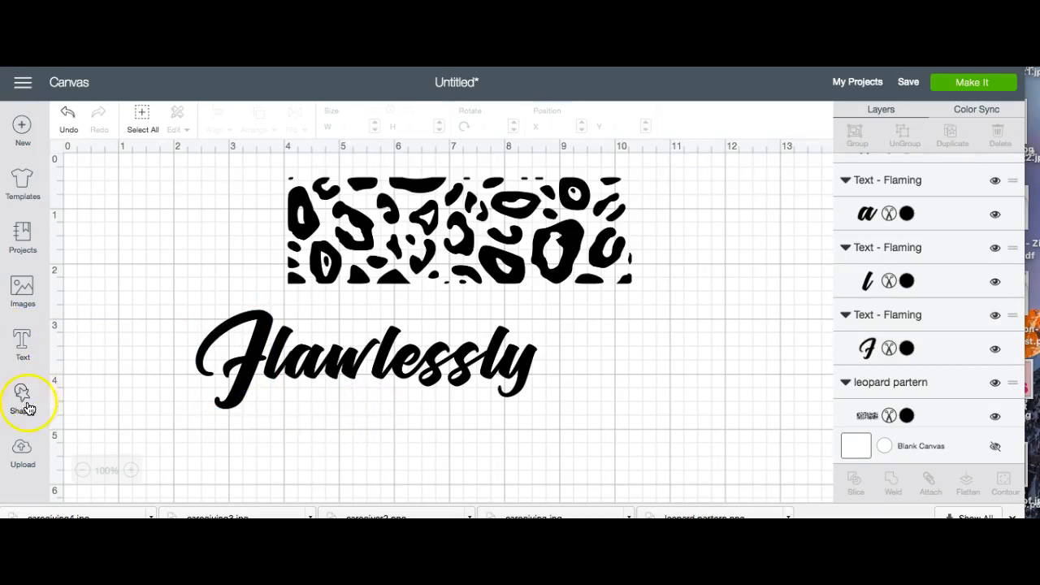
Add a text object below the word and replace its "~" character with a backtick to try it as an underline.
click(29, 348)
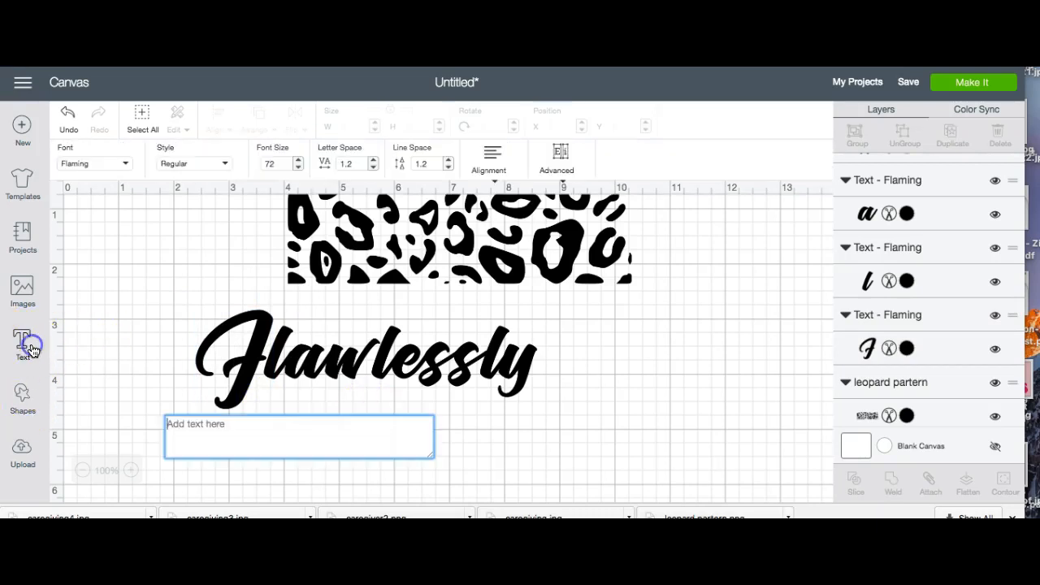
text(~)
click(131, 409)
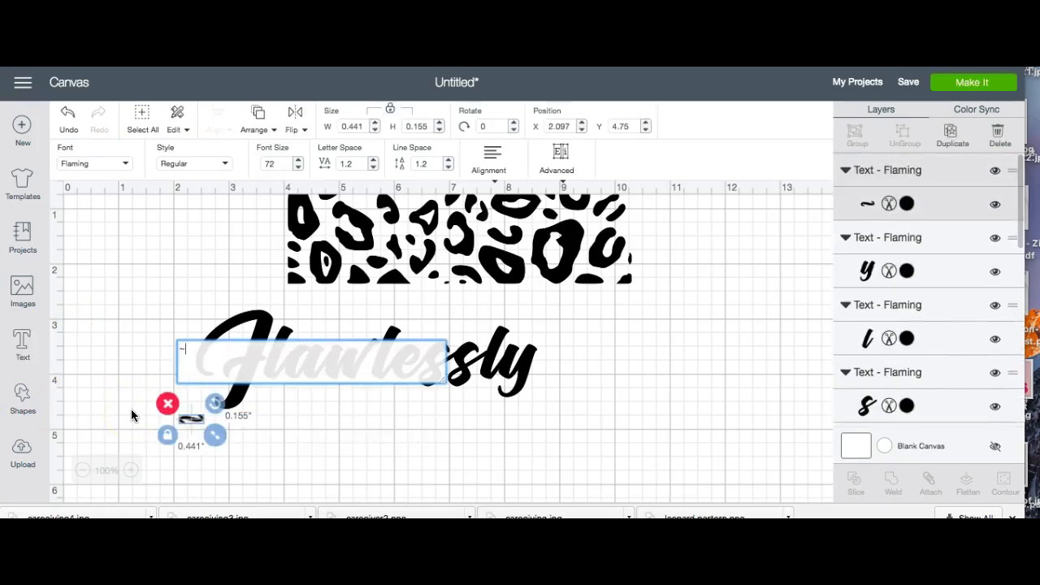
key(BackSpace)
text(`)
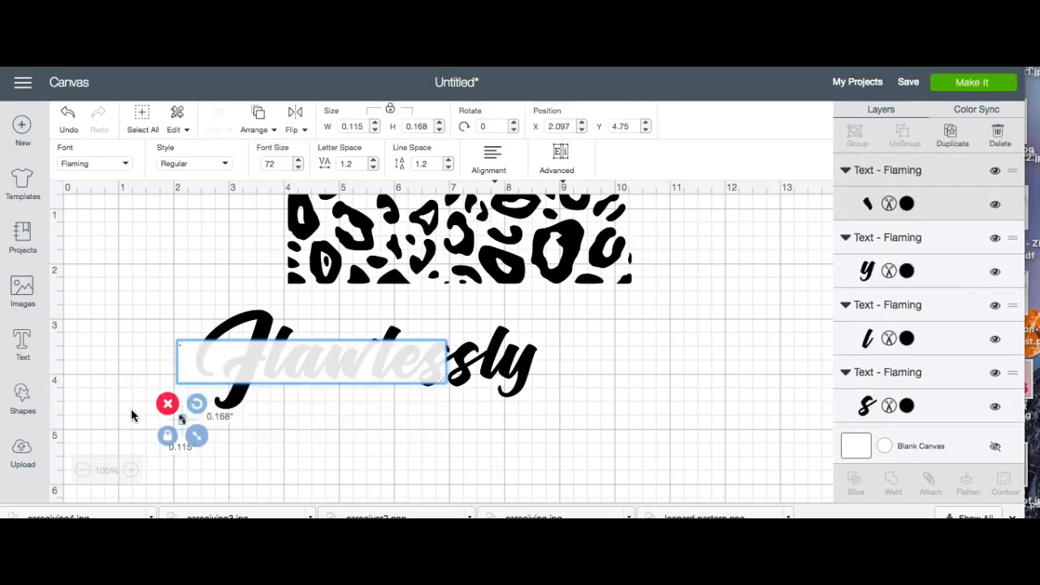
Enlarge the backtick to about 0.71 by 1.04 inches, then rotate it to about 118 degrees below the word.
drag(197, 435, 258, 493)
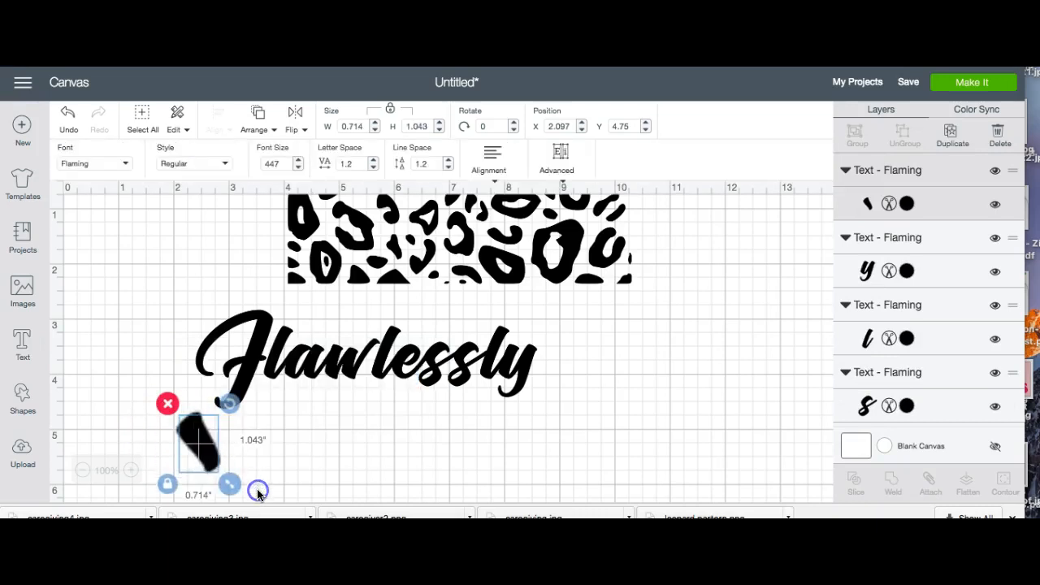
drag(209, 437, 323, 440)
drag(341, 407, 345, 494)
Unlock the backtick's proportions, stretch it into a long thin stroke and place it as an underline beneath "Flawlessly".
click(275, 470)
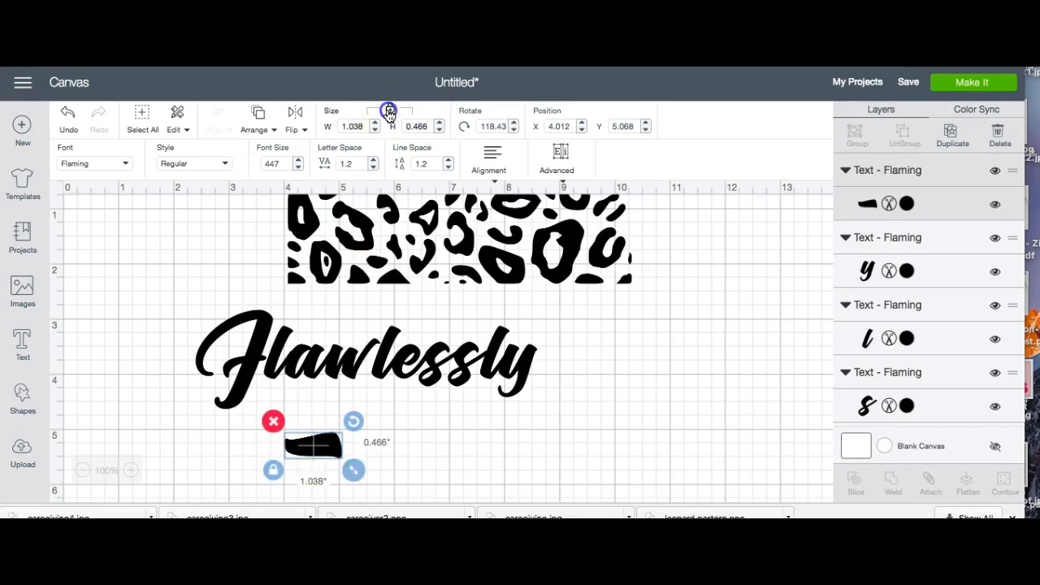
drag(353, 471, 497, 460)
click(460, 445)
drag(445, 418, 431, 400)
click(178, 477)
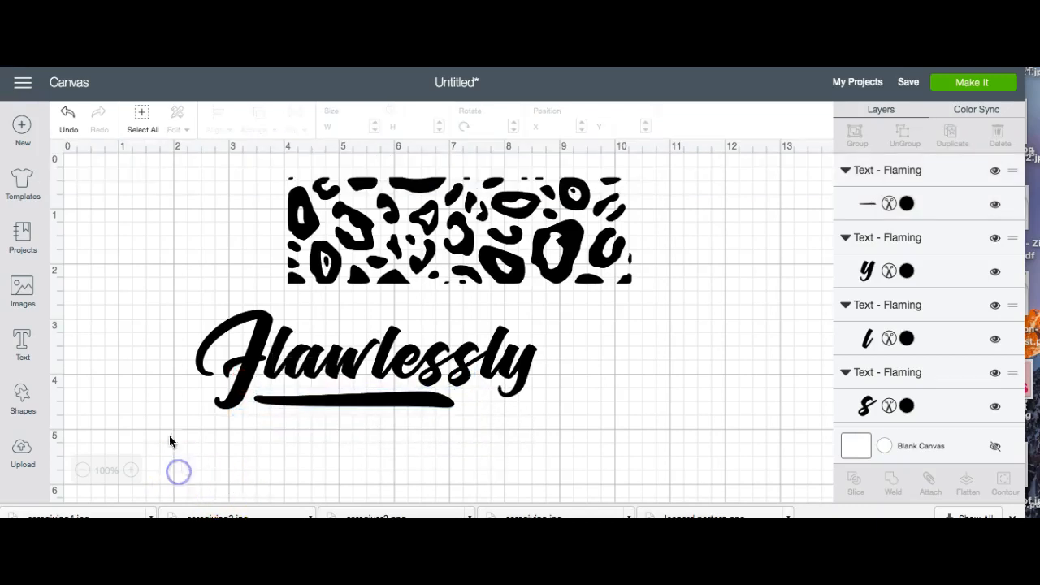
Add a "~" text object, stretch it to about 2.86 by 0.39 inches and place it as a swash at the base of the "F".
click(18, 346)
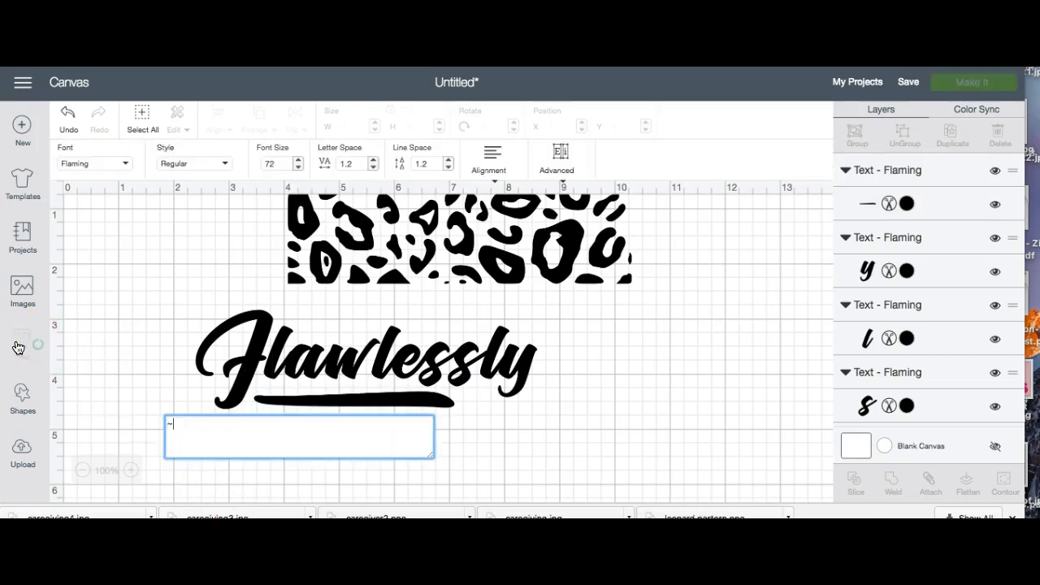
text(~)
drag(214, 435, 353, 481)
click(167, 486)
drag(353, 483, 343, 395)
drag(421, 407, 431, 464)
drag(346, 397, 346, 398)
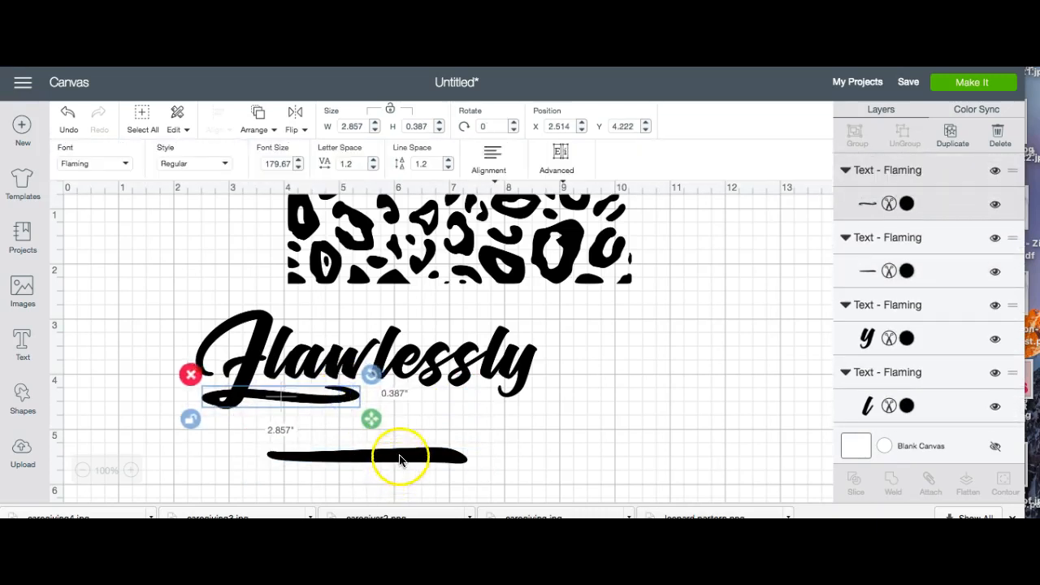
Delete the backtick stroke below the word and nudge the "~" swash so it blends into the base of the "F".
click(399, 460)
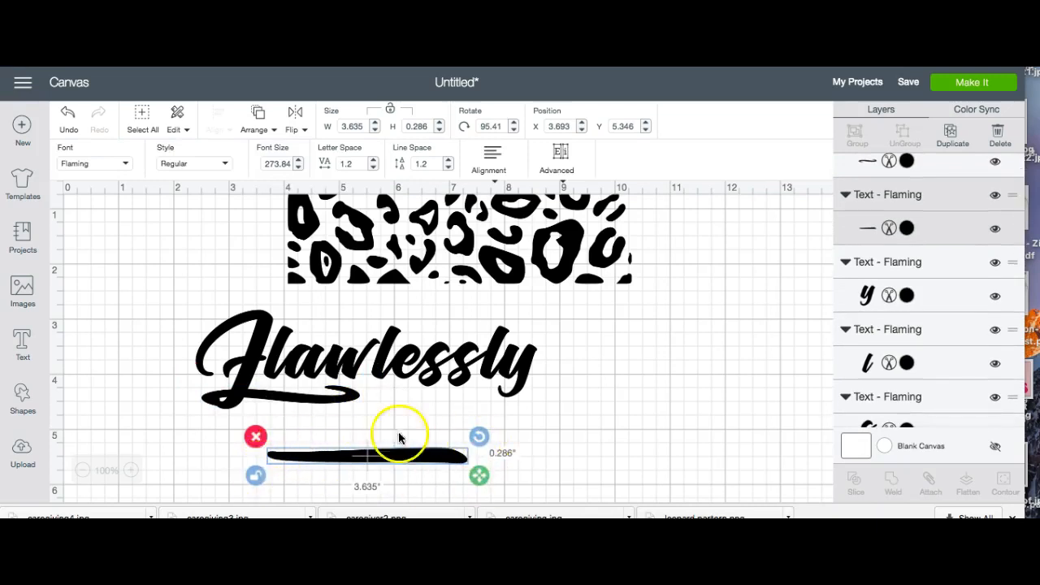
key(Delete)
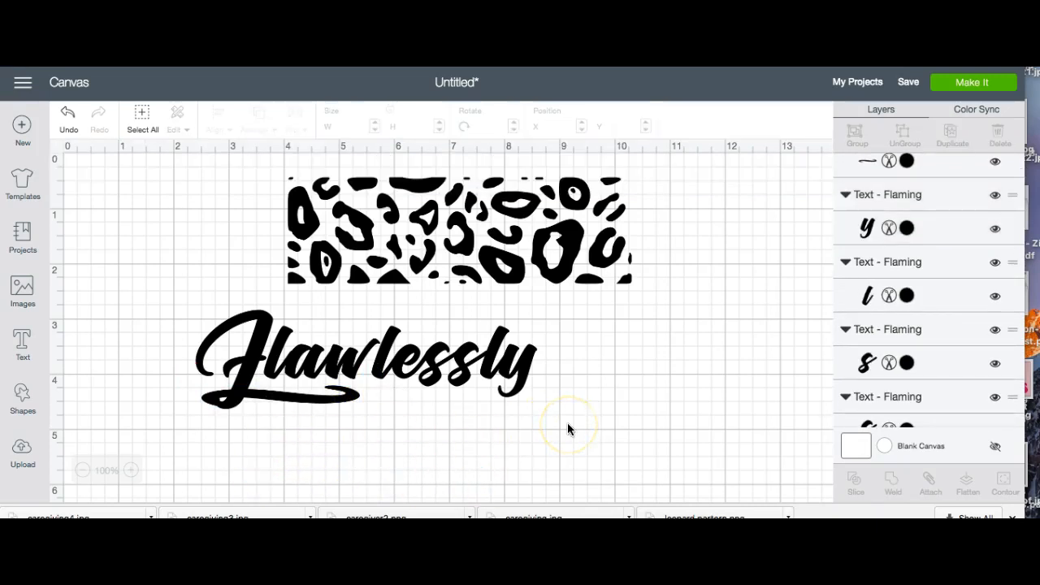
click(348, 398)
drag(348, 398, 345, 400)
click(447, 413)
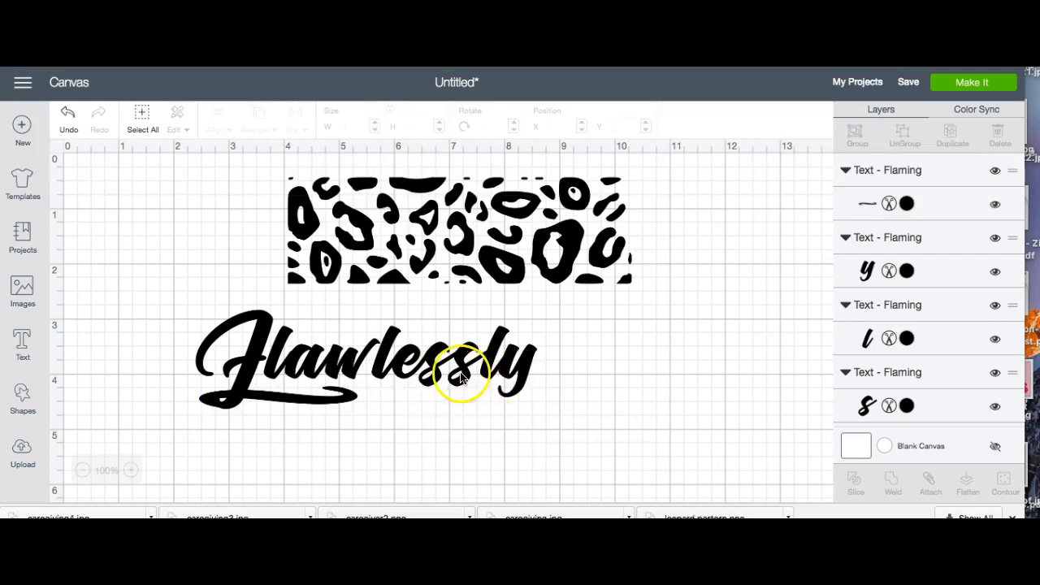
Weld all the letters of "Flawlessly" and the swash into a single shape.
click(494, 374)
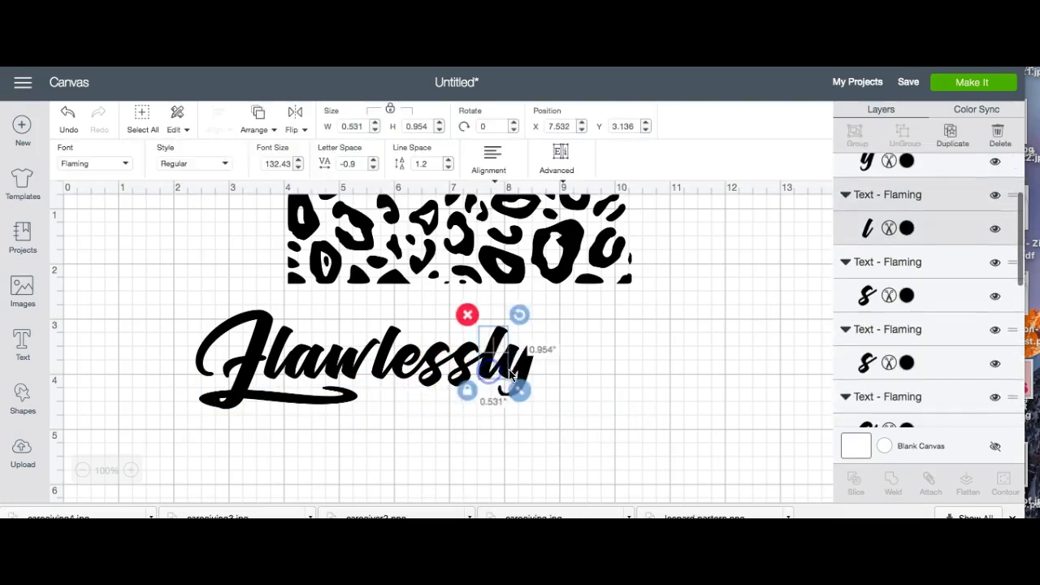
click(587, 383)
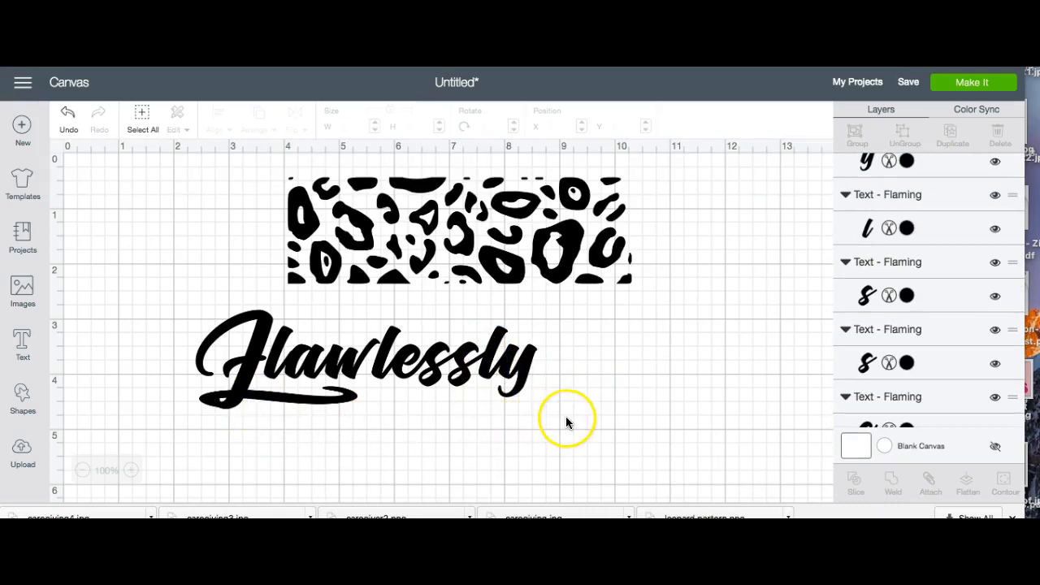
drag(559, 402, 189, 318)
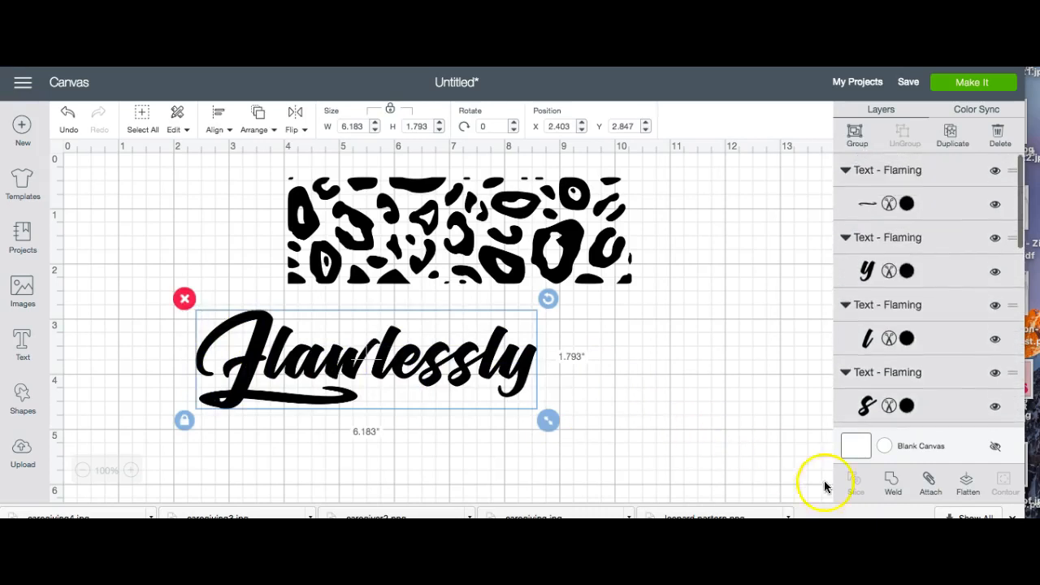
click(894, 488)
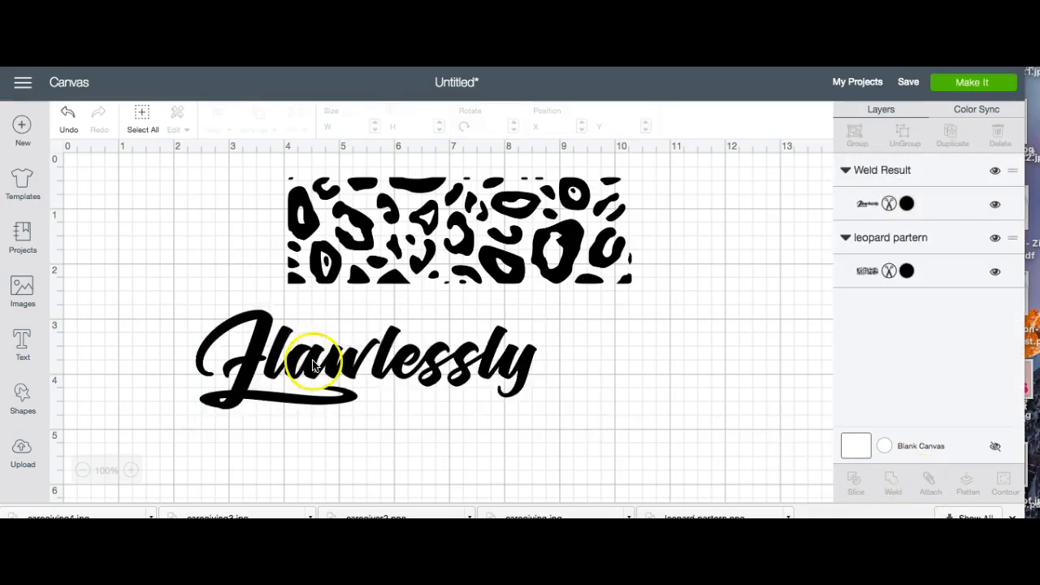
Lay the leopard strip over the welded "Flawlessly" at about X 3.47, Y 2.82 and unlock the strip's proportions.
drag(365, 366, 423, 370)
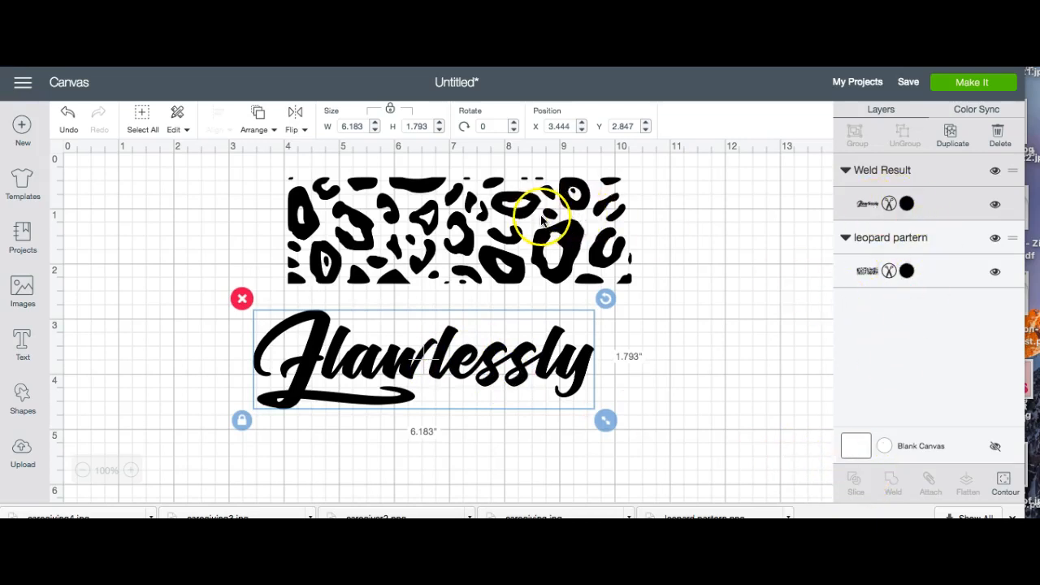
drag(569, 226, 530, 355)
click(240, 425)
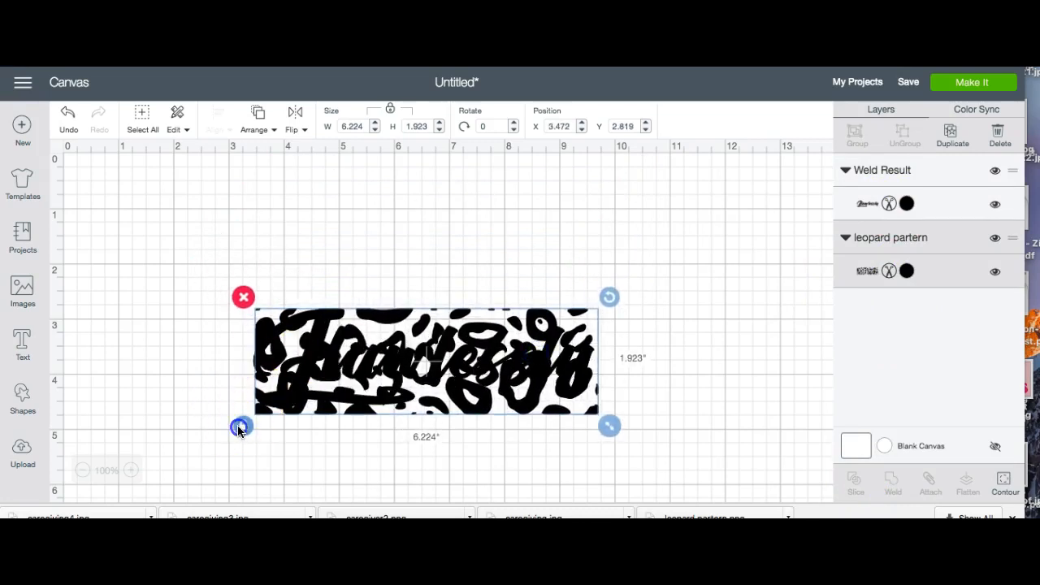
mouse_move(377, 375)
mouse_down()
mouse_move(390, 365)
mouse_move(381, 371)
mouse_up()
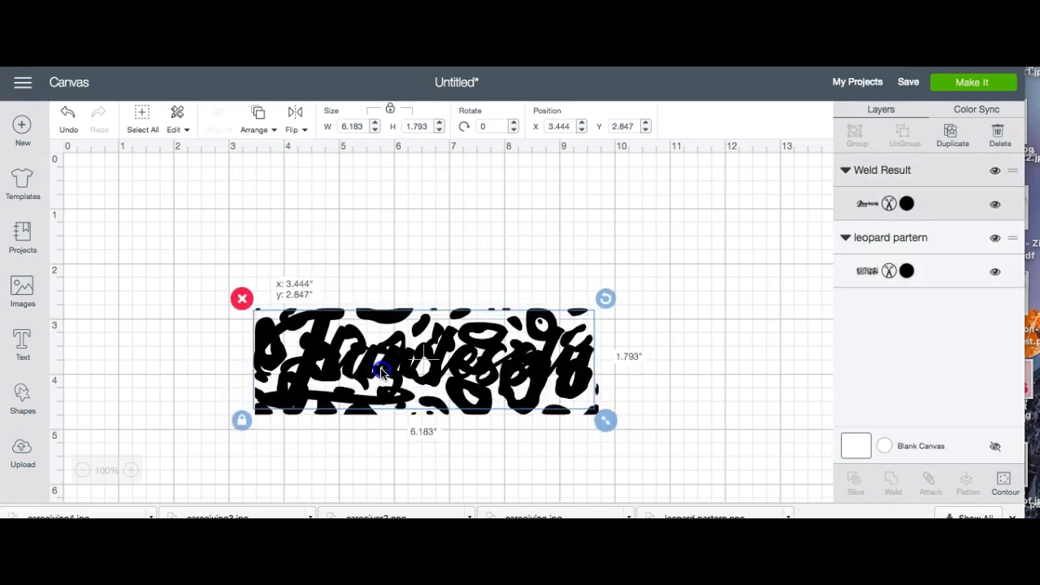
Resize the leopard strip to about 6.13 by 1.59 inches and move the welded word up to about Y 2.71.
click(472, 421)
click(475, 413)
drag(610, 426, 566, 373)
click(565, 378)
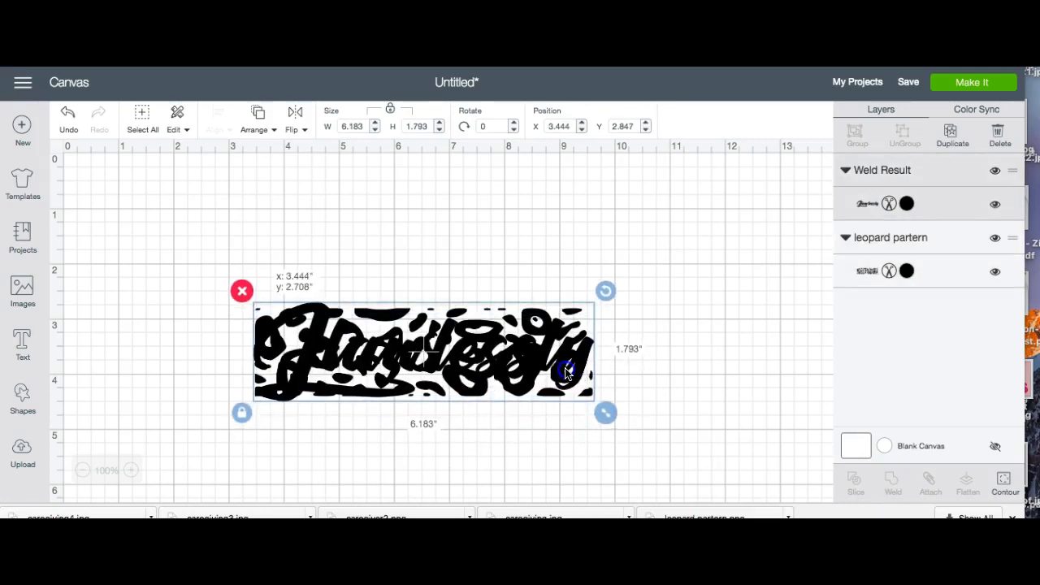
Send the welded word behind the leopard strip and stretch the strip to about 6.21 by 1.85 inches to cover the word.
click(258, 114)
click(268, 158)
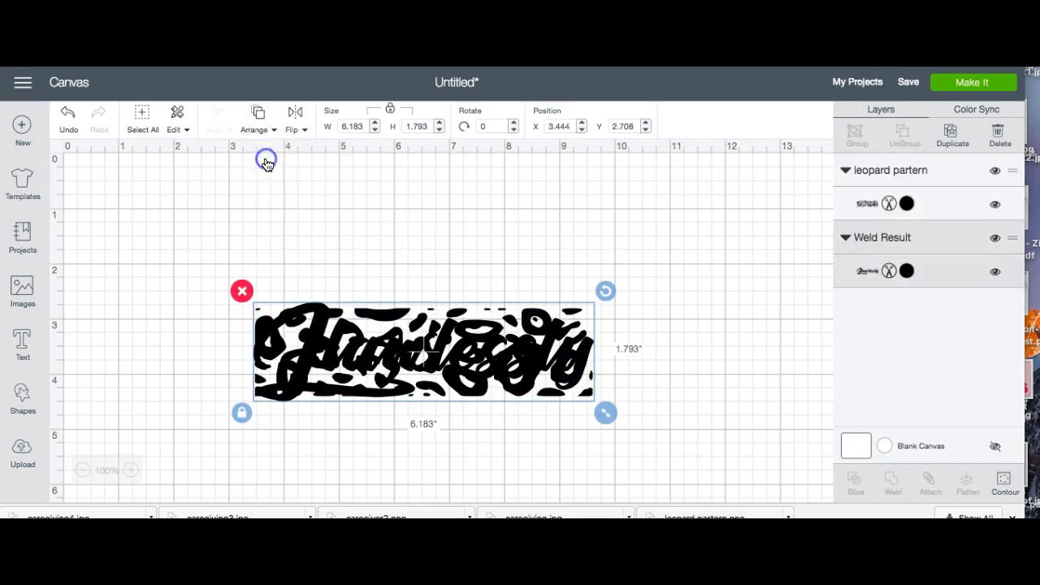
click(470, 334)
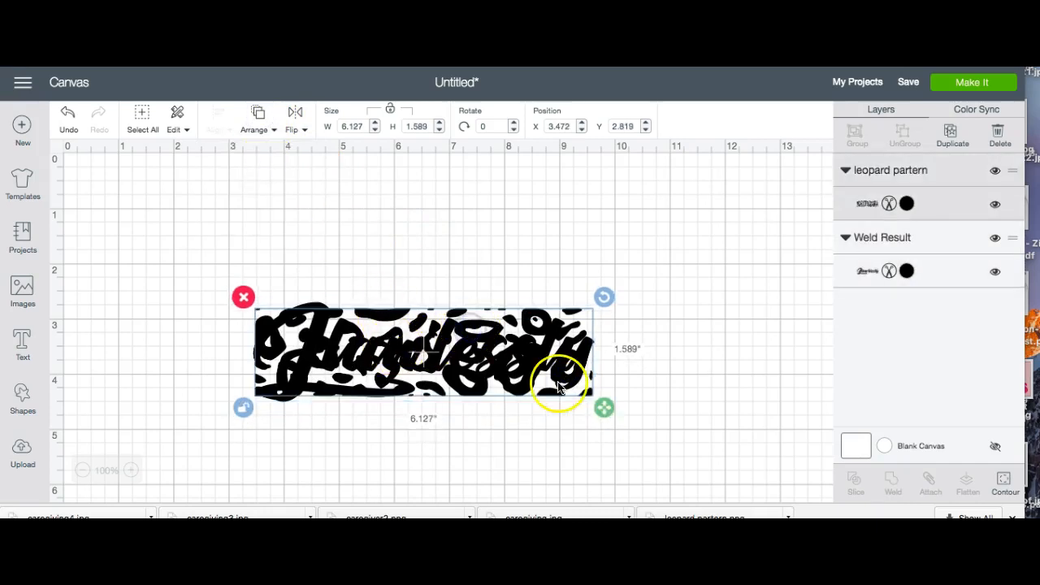
mouse_move(604, 411)
mouse_down()
mouse_move(608, 431)
mouse_move(584, 387)
mouse_move(608, 416)
mouse_up()
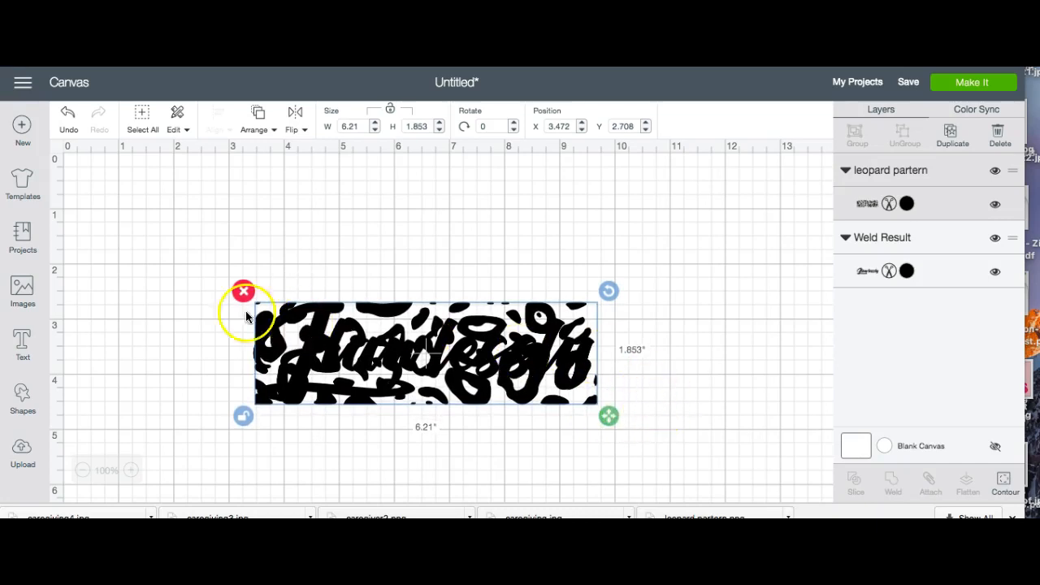
Slice the leopard strip with the welded word and move the top spotted piece and the cut-out strip away from the word.
click(142, 117)
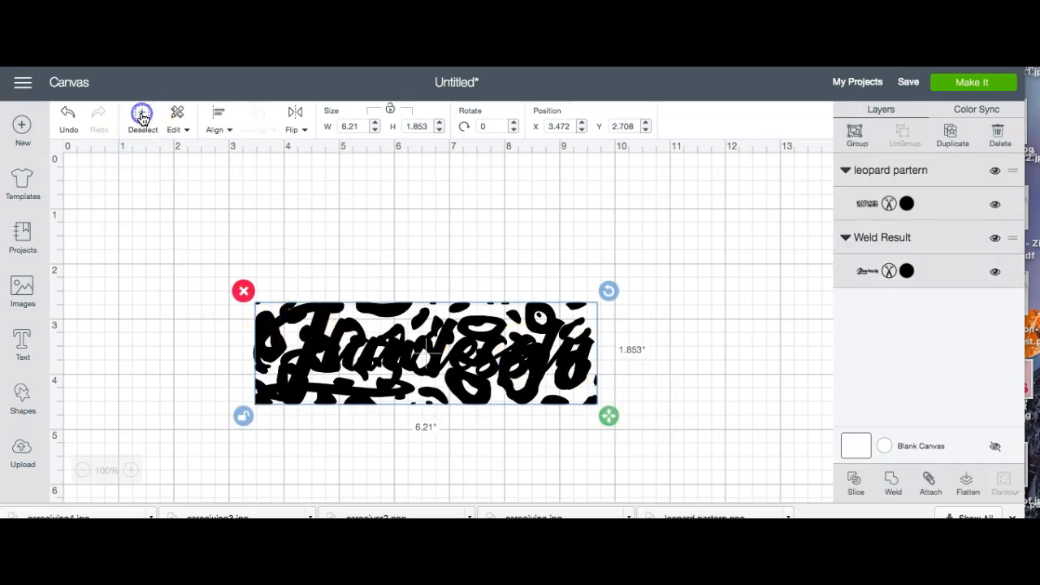
click(860, 486)
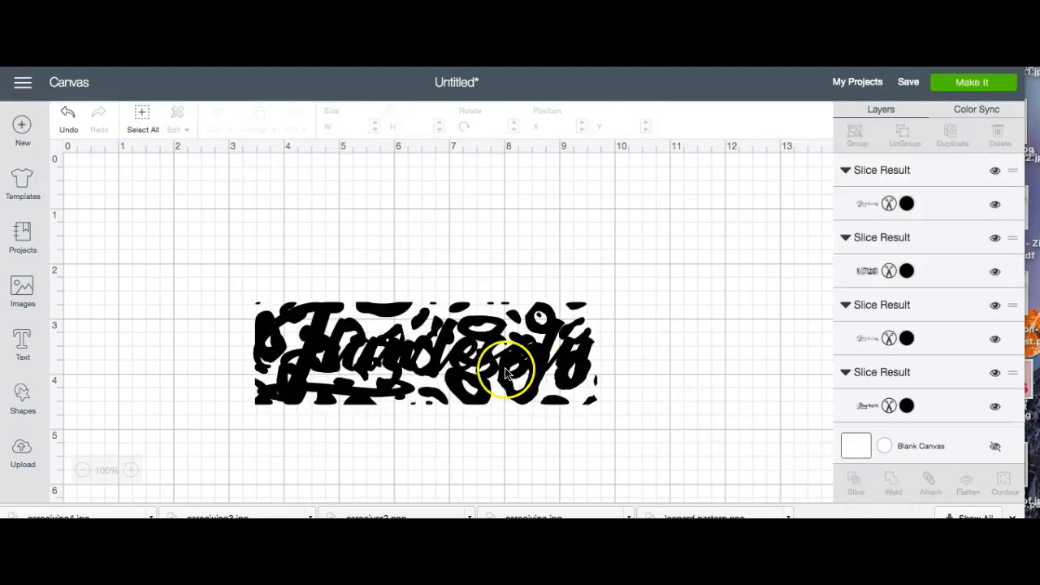
drag(470, 399, 343, 273)
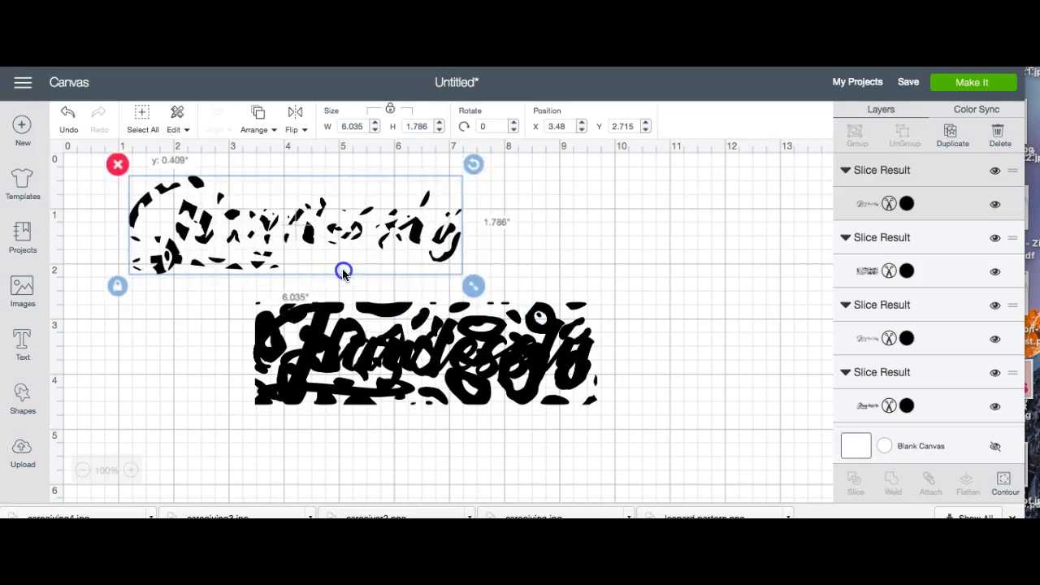
drag(409, 356, 598, 250)
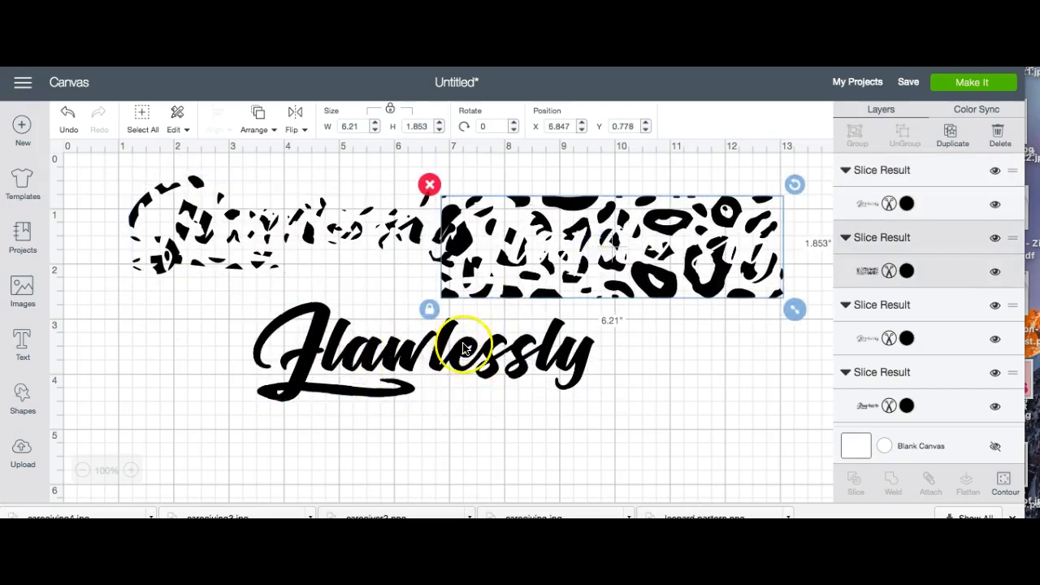
Weld the two overlapping sliced pieces back into one solid "Flawlessly" and move the word down.
drag(439, 363, 435, 420)
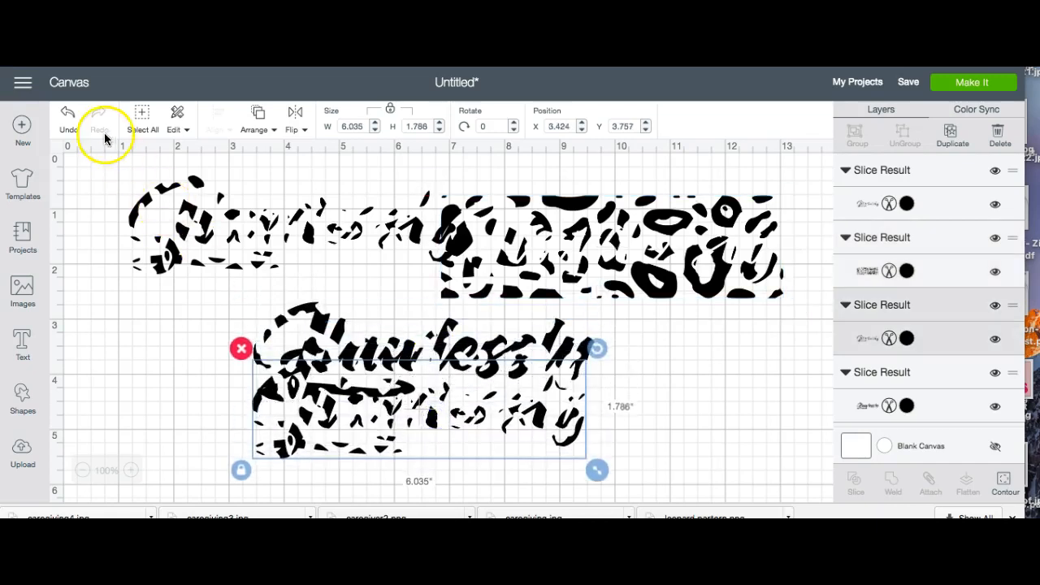
click(68, 119)
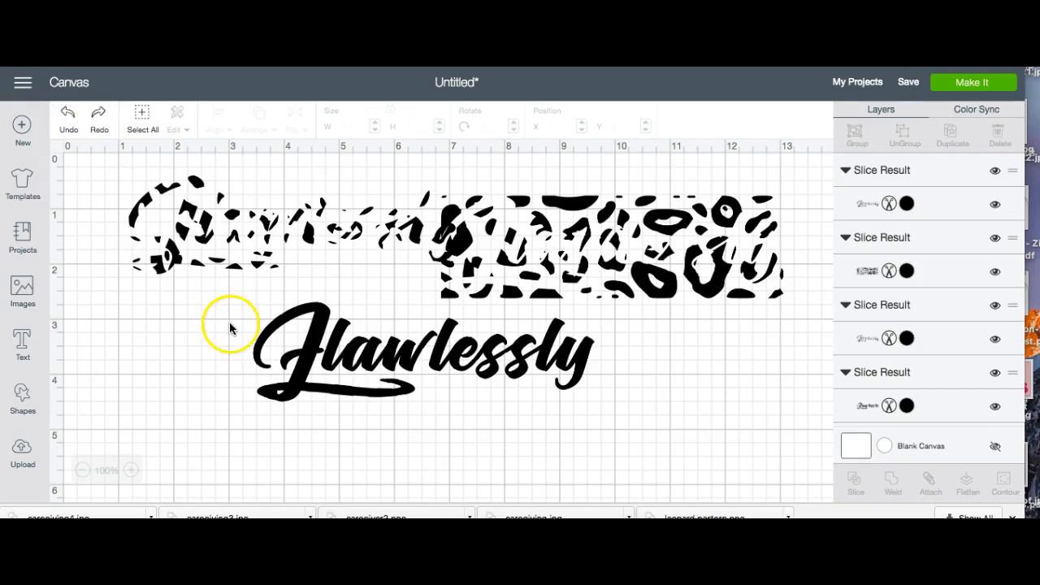
drag(637, 408, 252, 304)
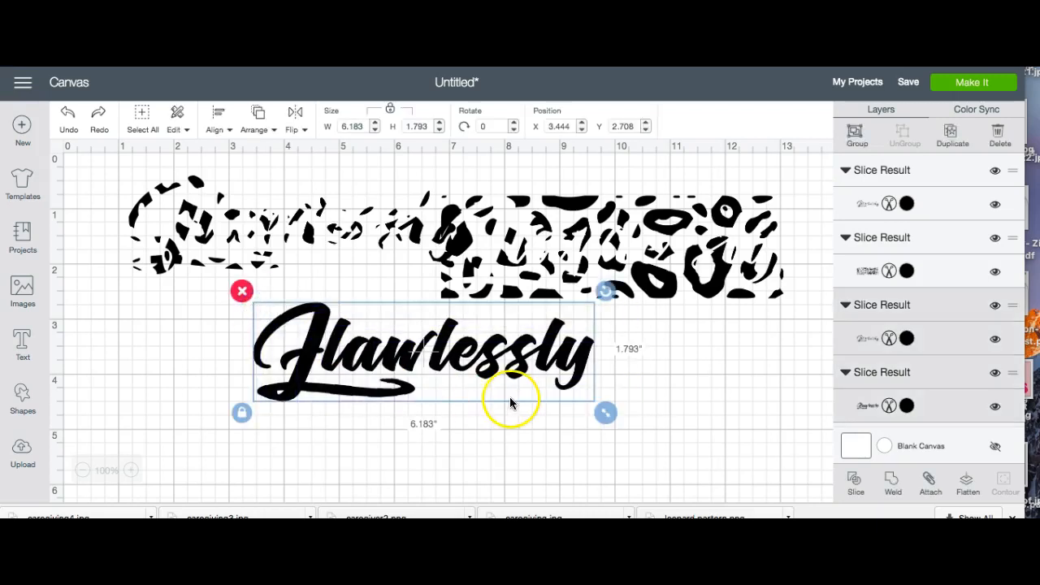
click(898, 485)
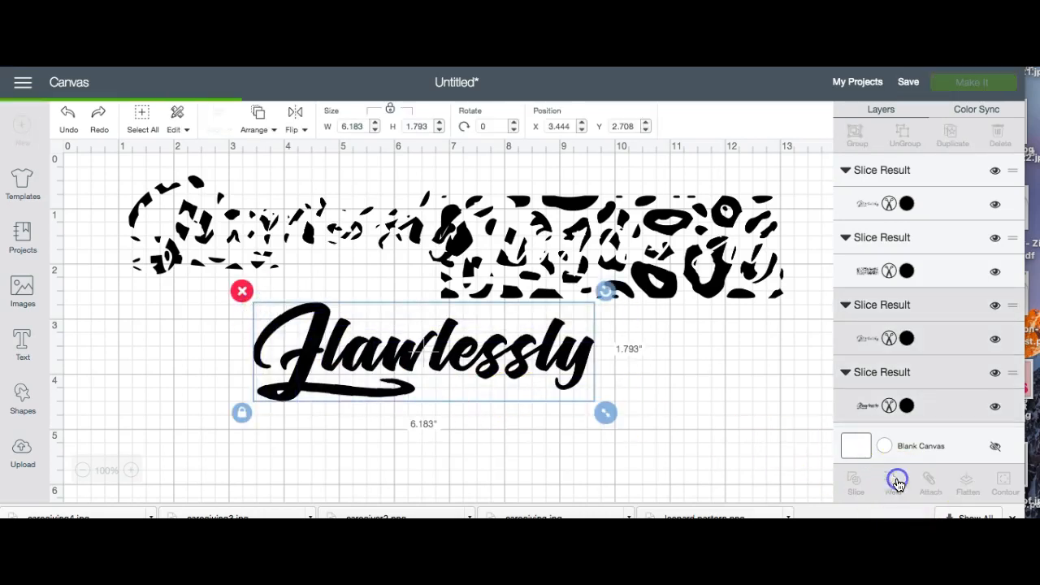
drag(506, 360, 495, 411)
Move the leftover cut-out leopard strip away from the other pieces and delete it.
drag(608, 262, 678, 272)
click(430, 193)
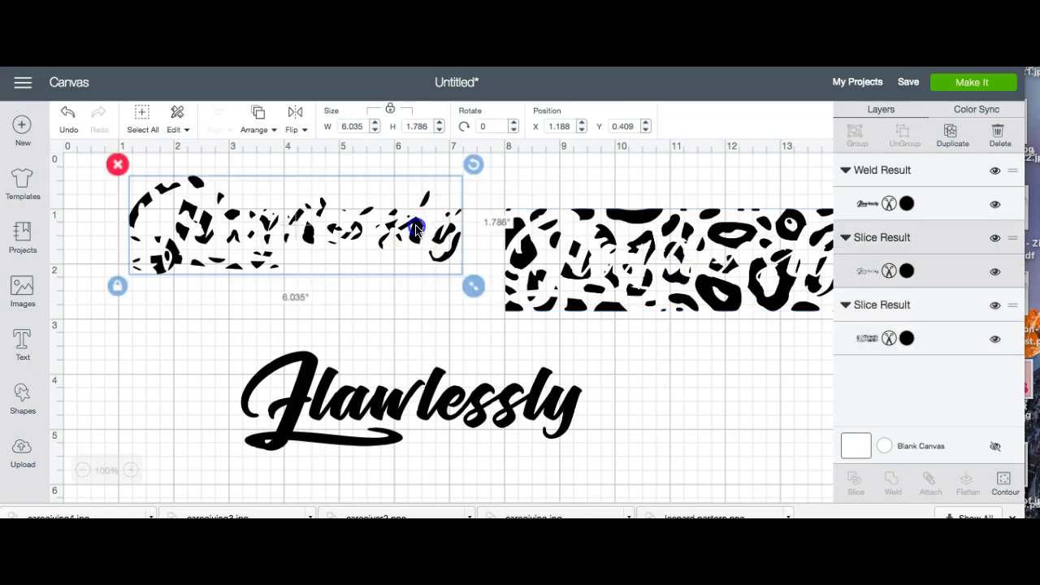
click(636, 264)
click(493, 198)
Recolor the spotted leopard piece of the word golden yellow.
click(414, 222)
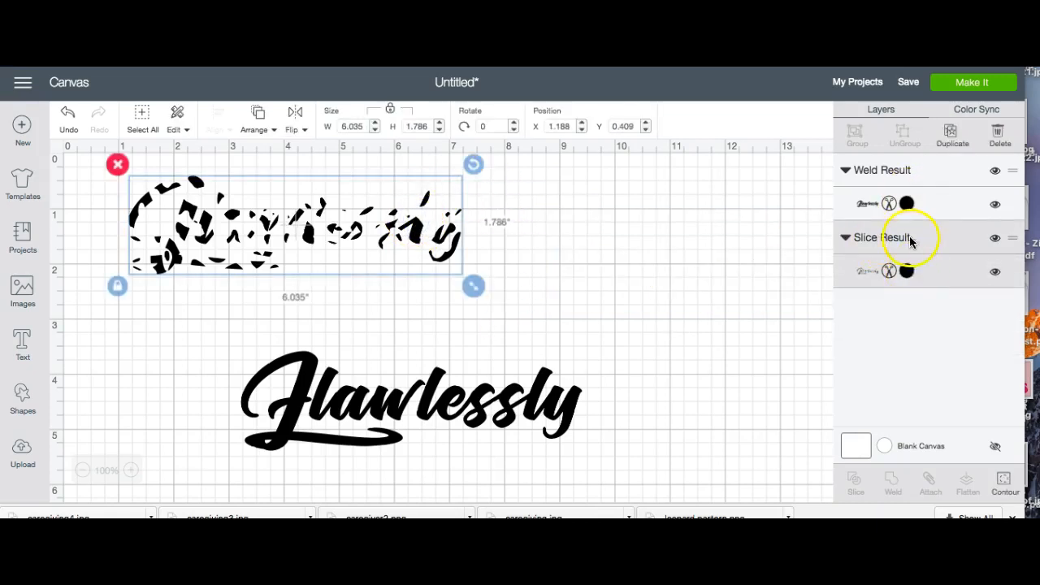
click(908, 271)
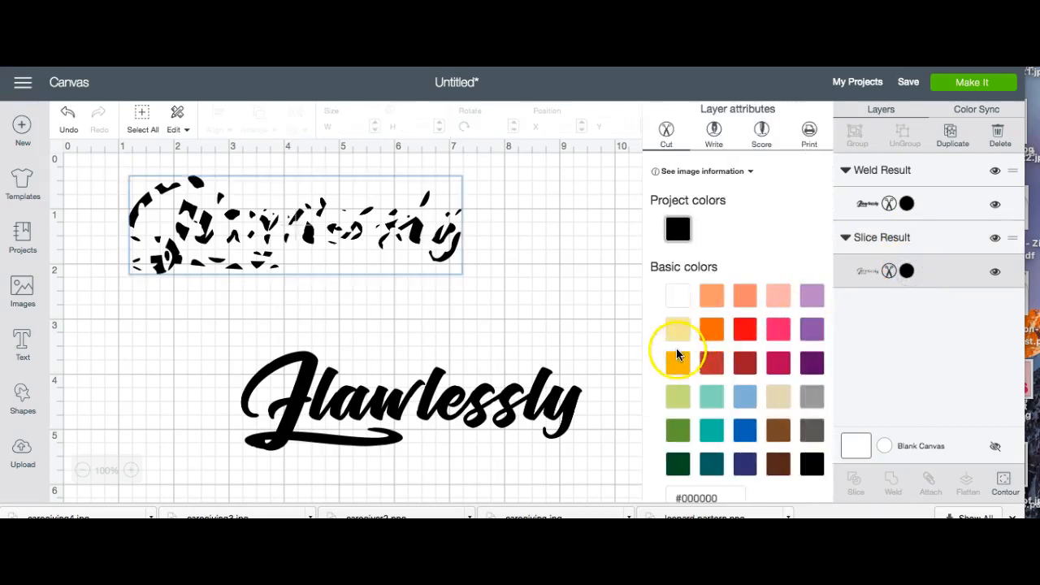
click(679, 366)
Lay the yellow spotted piece over the welded "Flawlessly", bring it to the front and align it with the letters.
drag(365, 225, 458, 225)
drag(442, 400, 431, 343)
drag(453, 225, 467, 345)
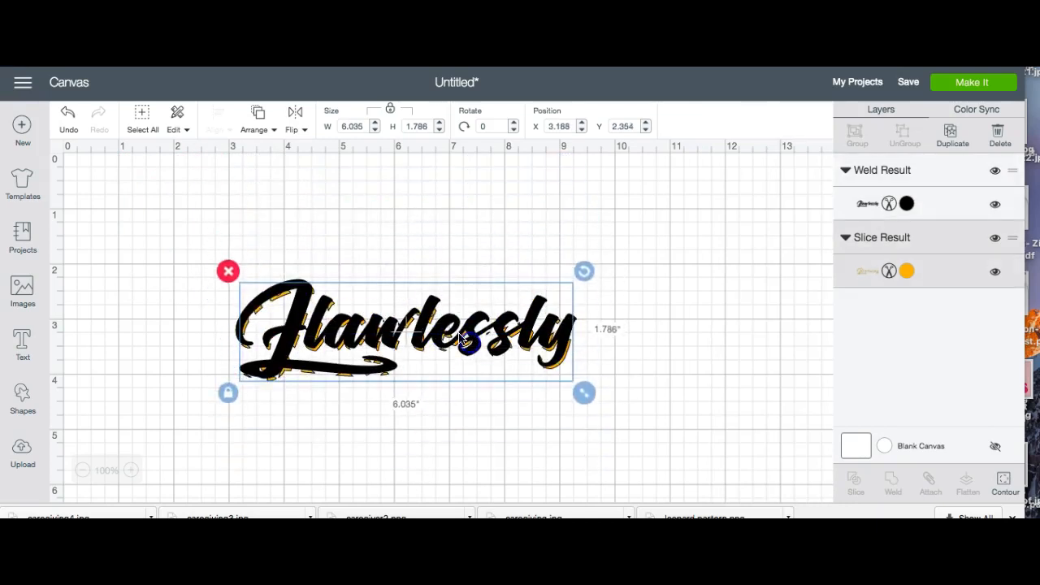
click(260, 118)
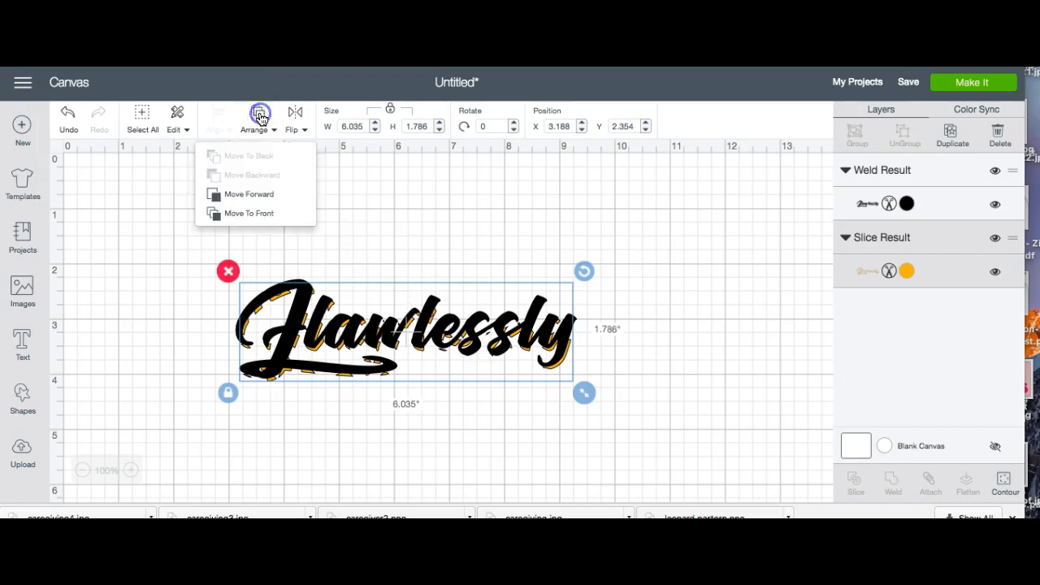
click(254, 217)
drag(431, 342, 434, 338)
click(697, 360)
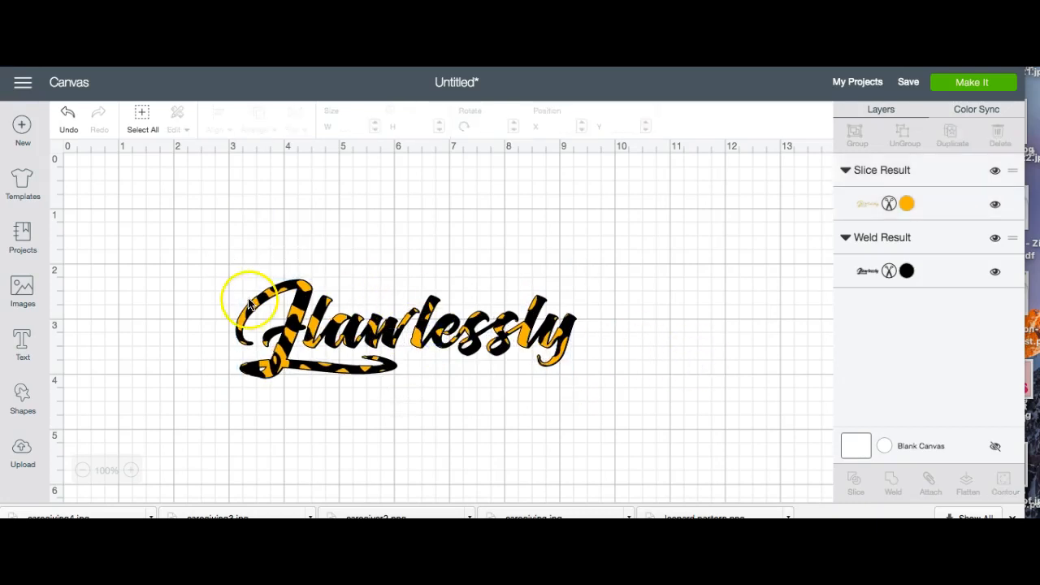
Select the yellow spots and the black word together and shift them slightly right and down.
drag(203, 260, 599, 410)
drag(529, 360, 564, 372)
click(690, 352)
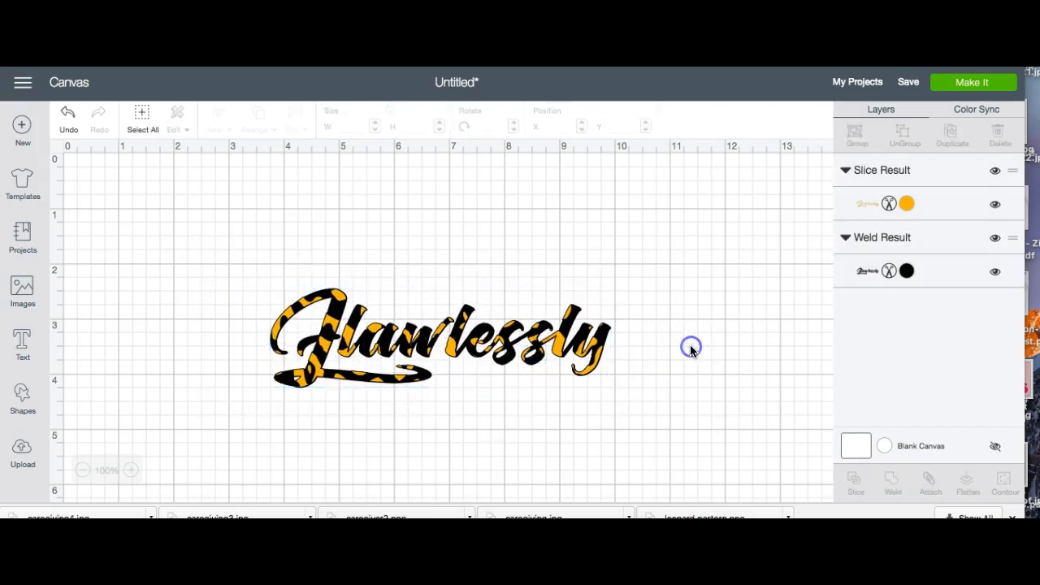
Prepare the project for cutting and turn on mirroring for both the black and the yellow mat.
click(967, 85)
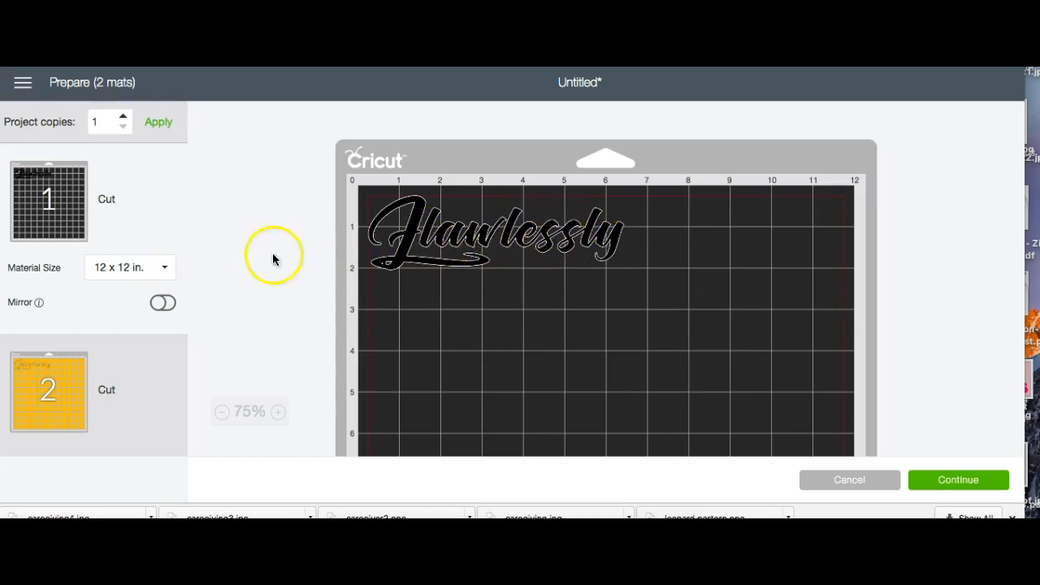
click(160, 304)
click(144, 370)
click(160, 414)
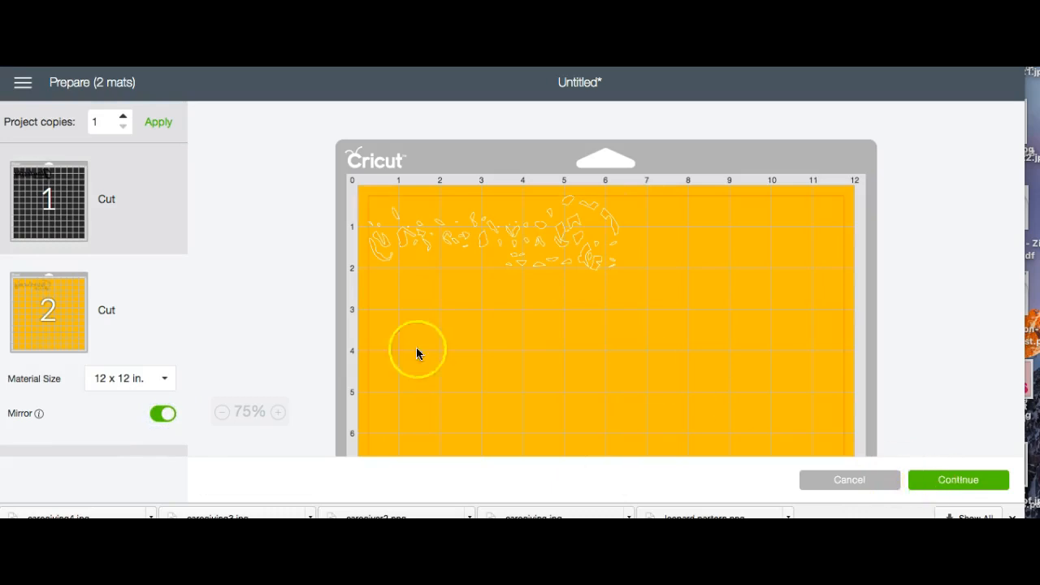
Set the material size of both the black and the yellow mat to 12 x 24 in.
click(136, 237)
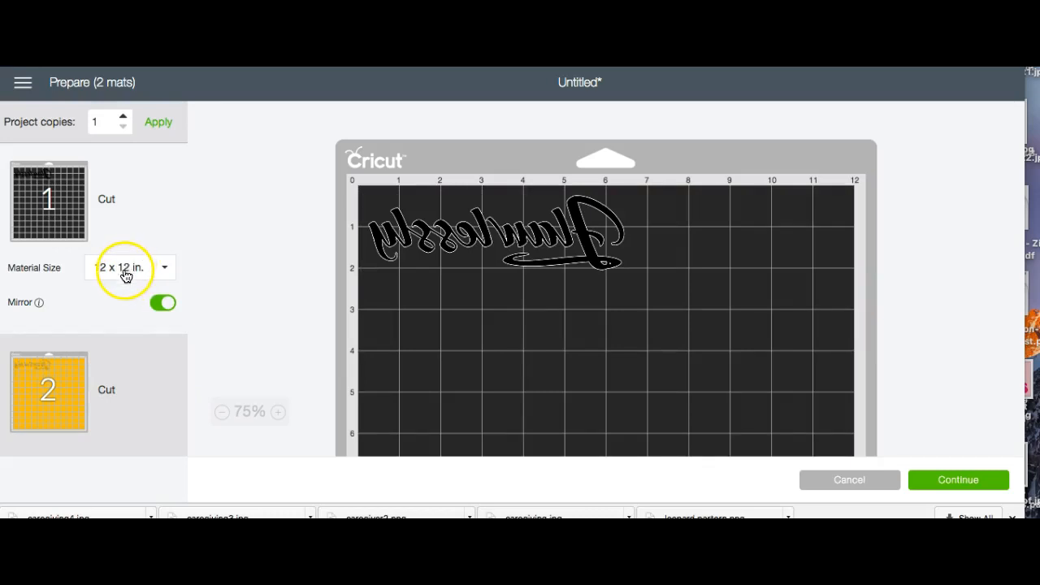
click(126, 272)
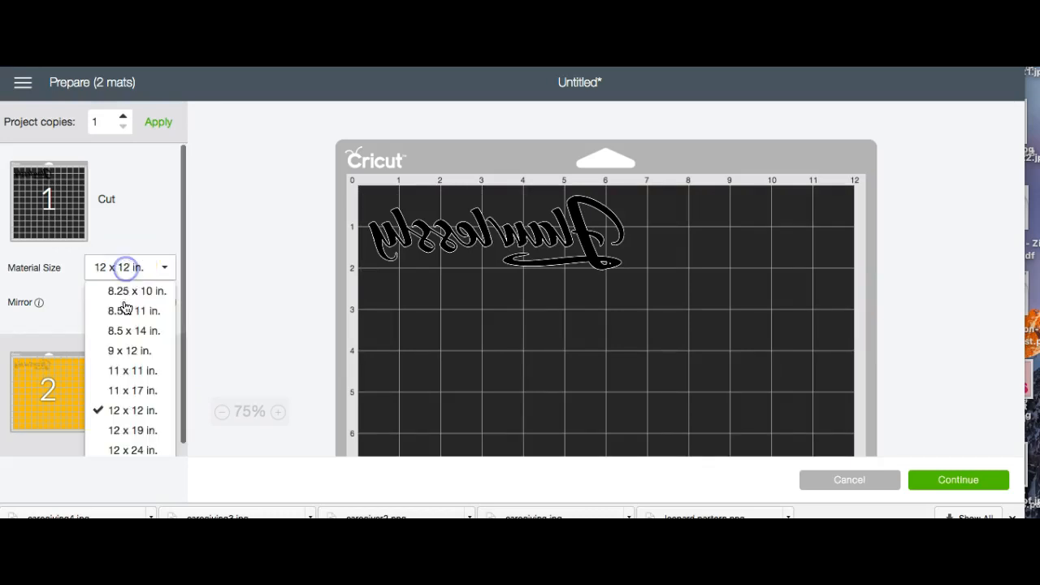
click(125, 451)
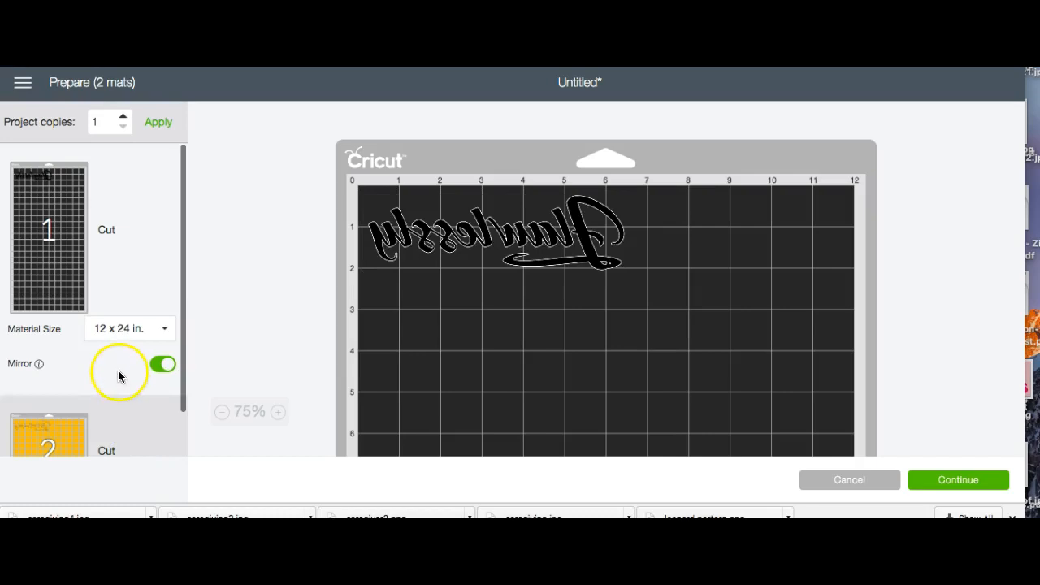
scroll(118, 370, down, 2)
click(128, 384)
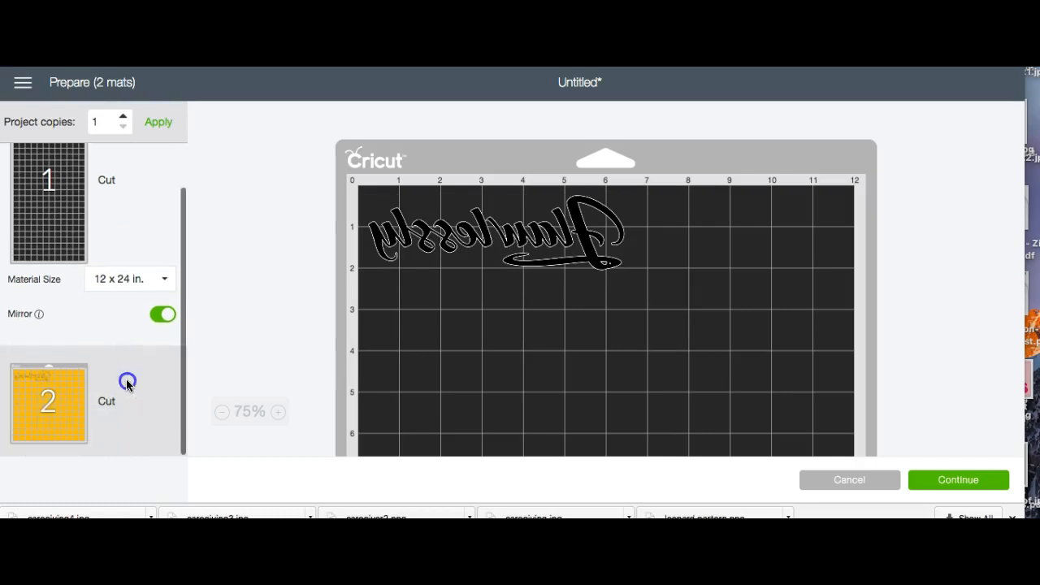
click(125, 393)
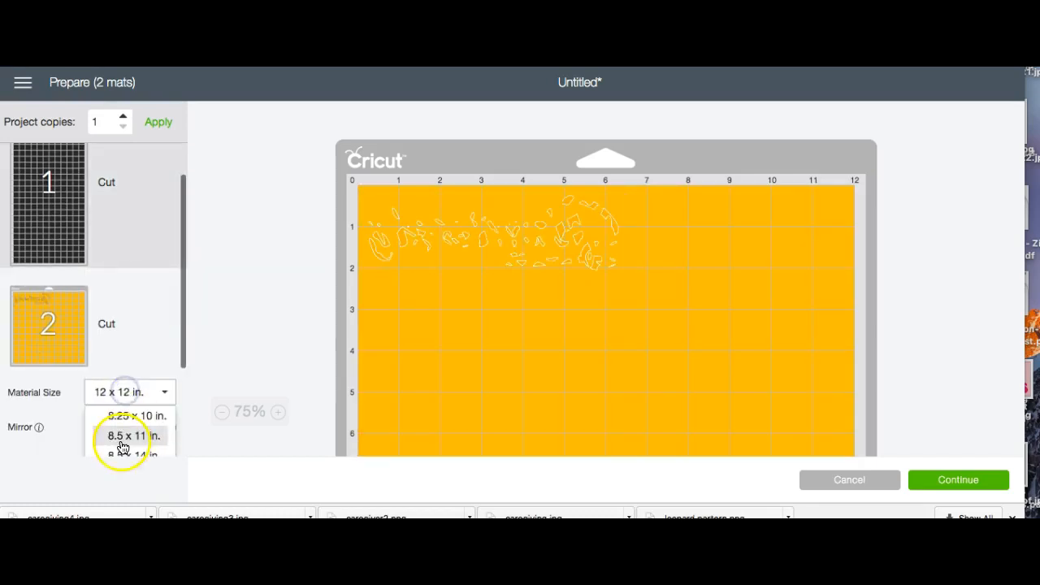
click(120, 444)
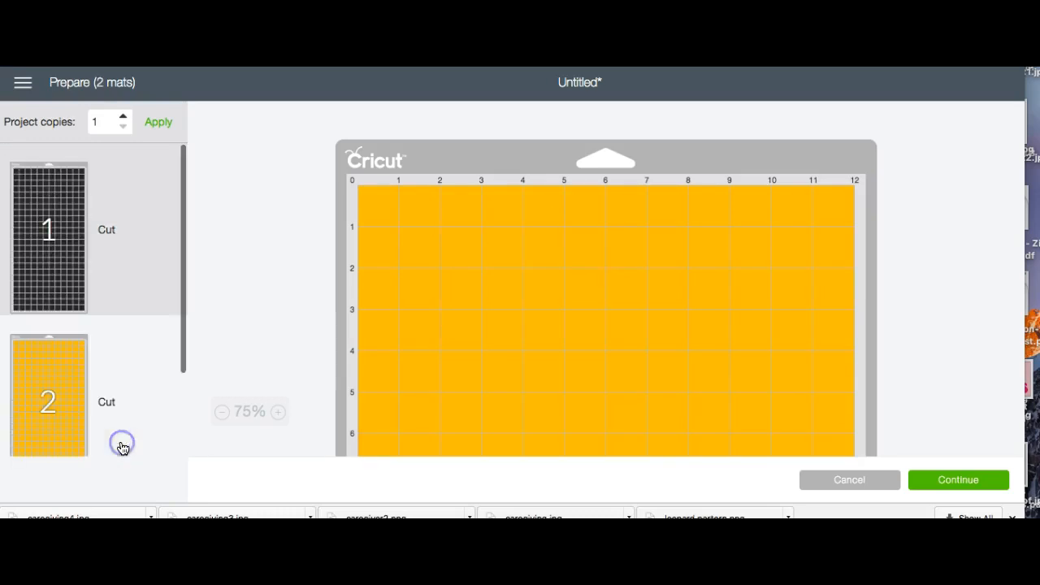
Examine the mirrored layouts of the black and yellow mats and return to the canvas without cutting.
click(120, 262)
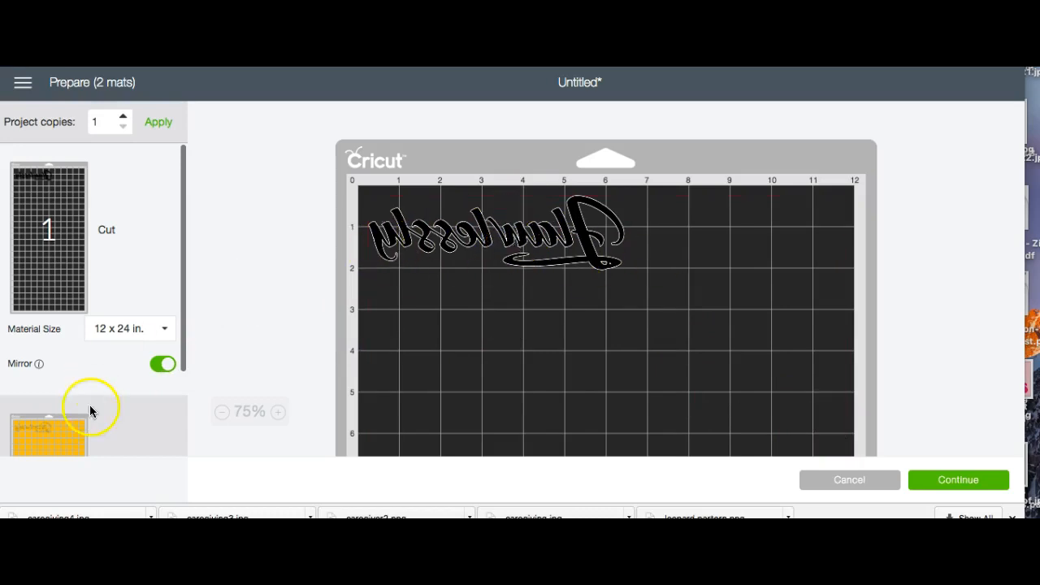
click(128, 418)
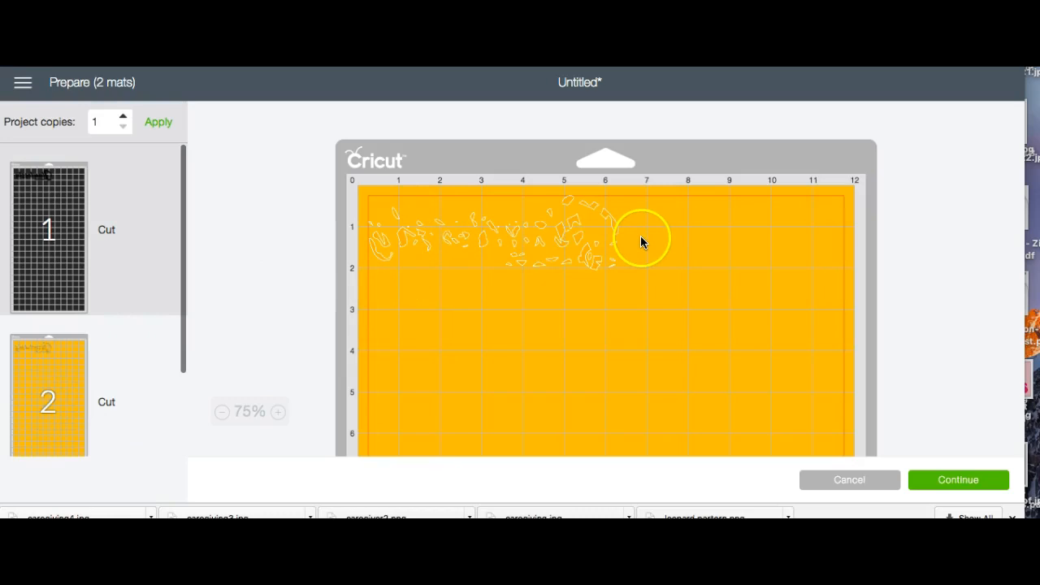
click(866, 488)
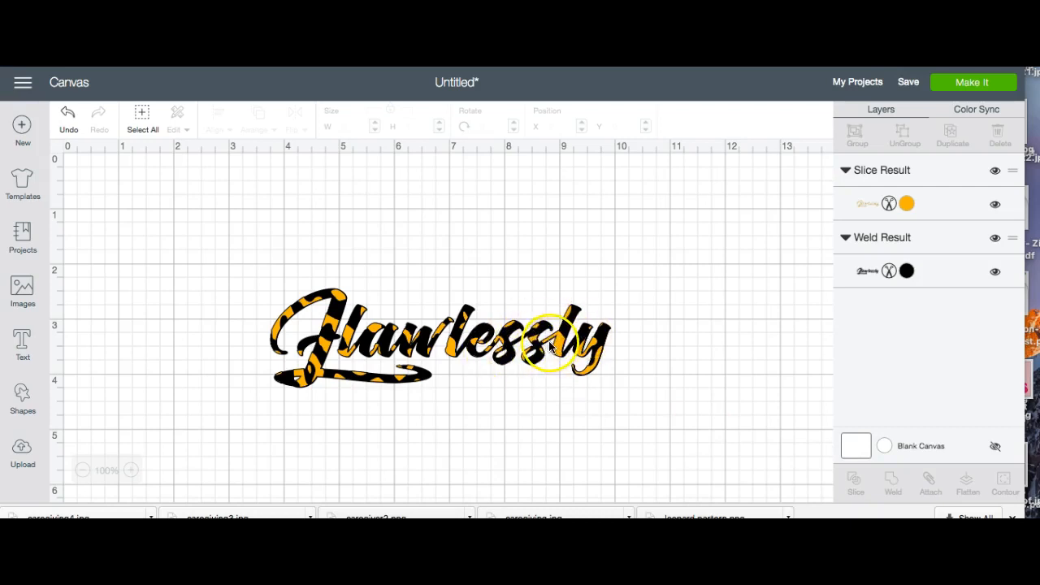
Hide the yellow spotted layer and add the text "I'm" above "Flawlessly".
mouse_move(553, 349)
mouse_down()
mouse_move(553, 367)
mouse_move(552, 348)
mouse_up()
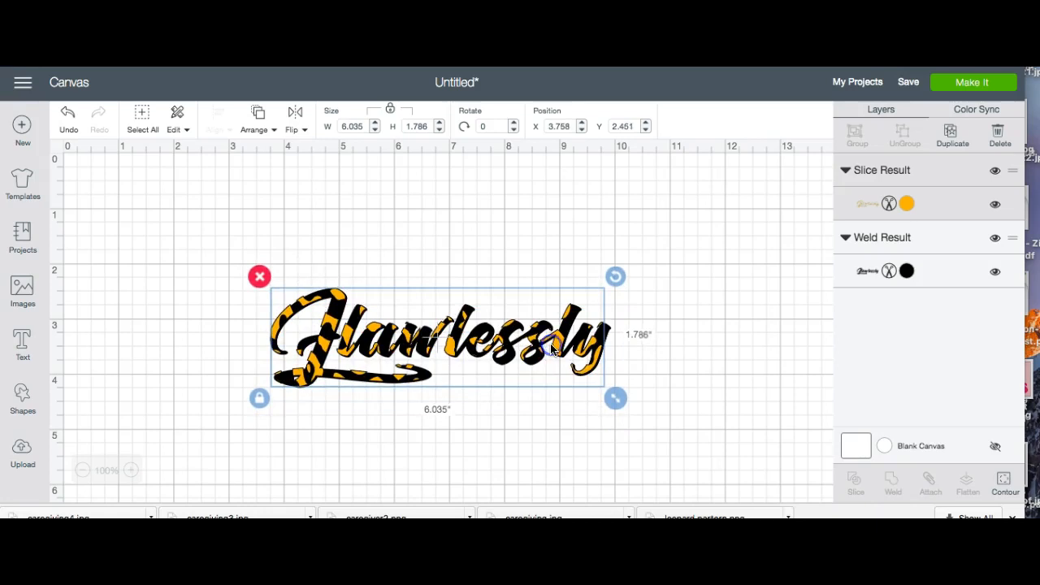
click(996, 171)
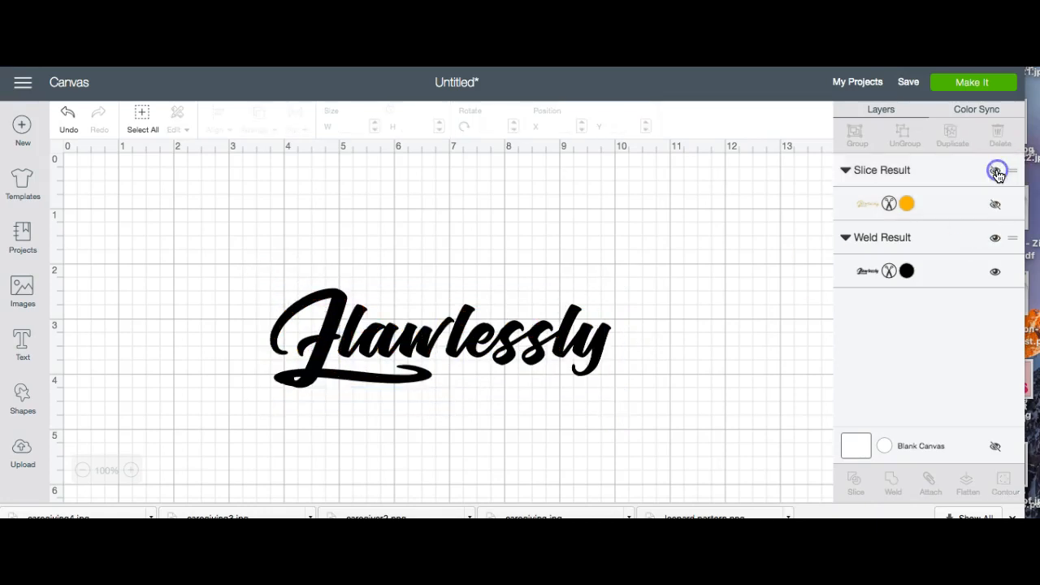
click(21, 342)
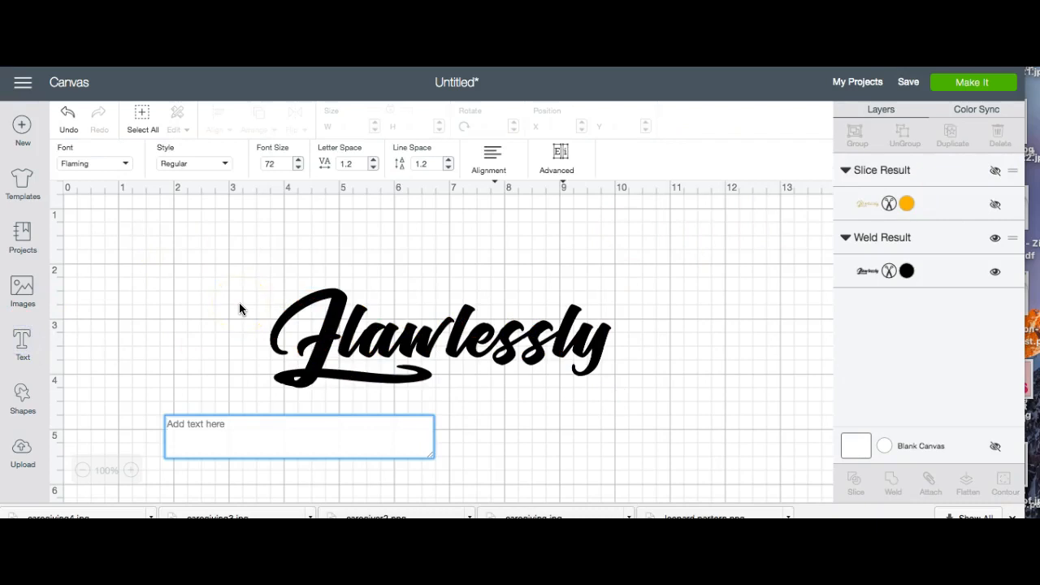
text(I'm)
right_click(241, 435)
drag(240, 435, 488, 269)
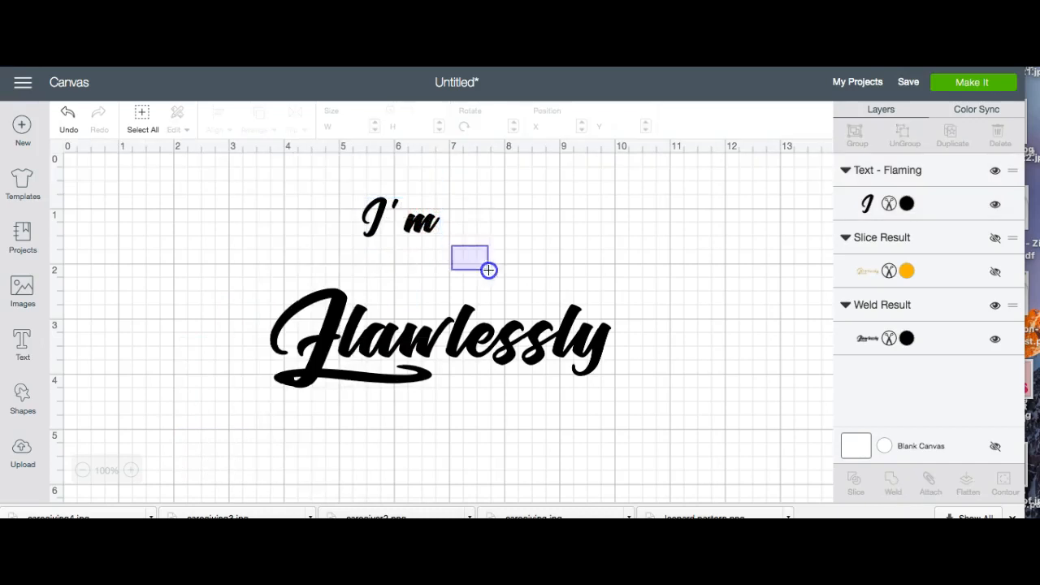
Ungroup the "I'm" text and move its letters closer together.
click(401, 218)
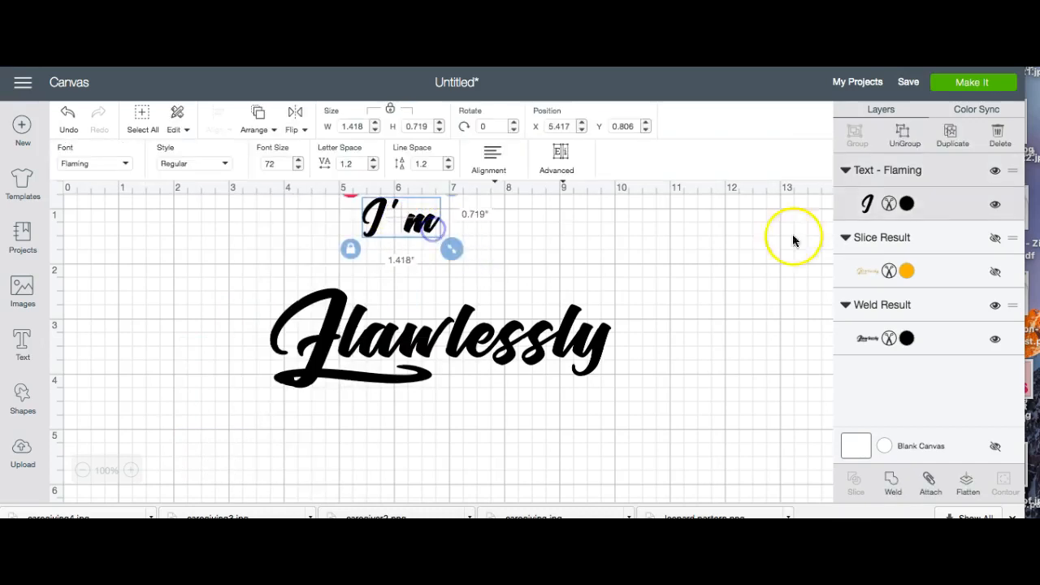
click(908, 130)
drag(426, 223, 396, 209)
click(500, 220)
click(471, 220)
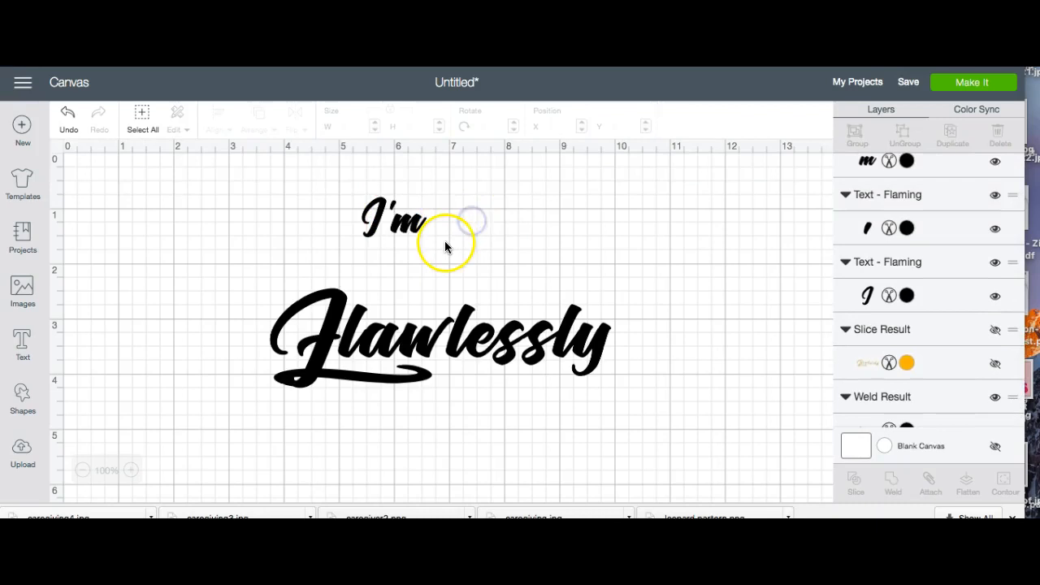
Enlarge the "I'm" letters together to about 1.68 by 1.04 inches and position them just above "Flawlessly".
mouse_move(446, 242)
mouse_down()
mouse_move(347, 196)
mouse_move(473, 218)
mouse_move(368, 216)
mouse_move(351, 188)
mouse_up()
drag(395, 212, 406, 285)
click(446, 323)
drag(446, 323, 475, 353)
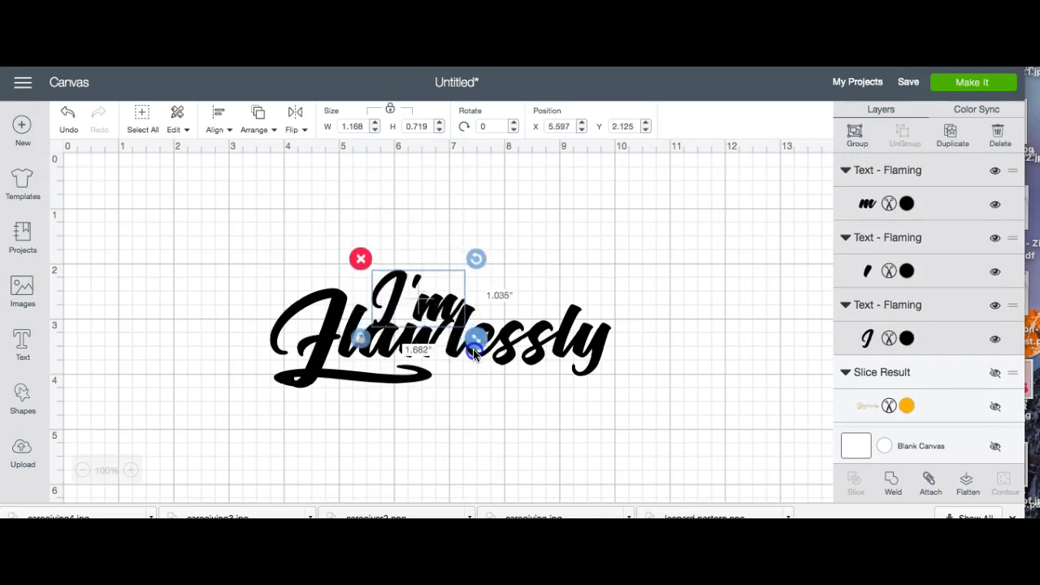
drag(433, 311, 417, 271)
Tighten the spacing between the enlarged letters of "I'm" to a total width of about 1.6 inches.
click(502, 274)
click(503, 276)
click(417, 270)
click(506, 274)
drag(361, 249, 450, 281)
click(442, 235)
click(388, 256)
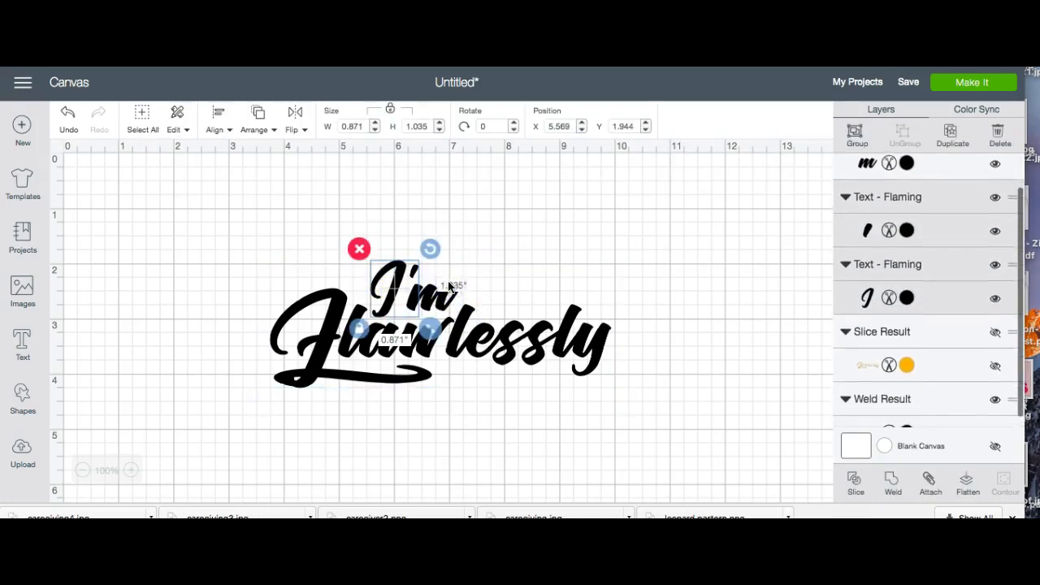
click(467, 288)
click(466, 286)
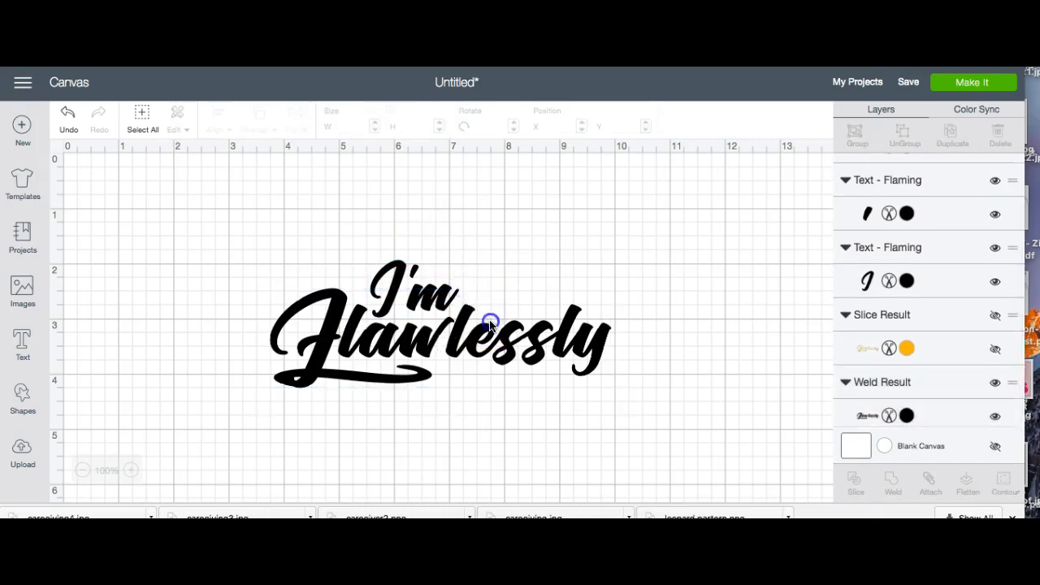
Move the welded "Flawlessly" down about a quarter inch to leave more room below "I'm".
click(490, 324)
click(467, 299)
drag(392, 288, 366, 255)
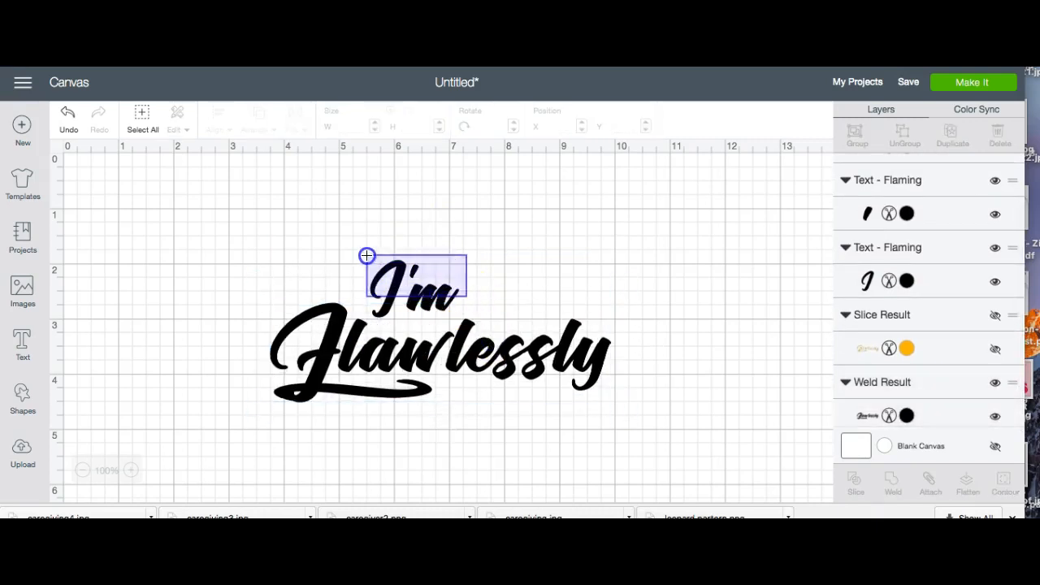
click(420, 292)
click(419, 293)
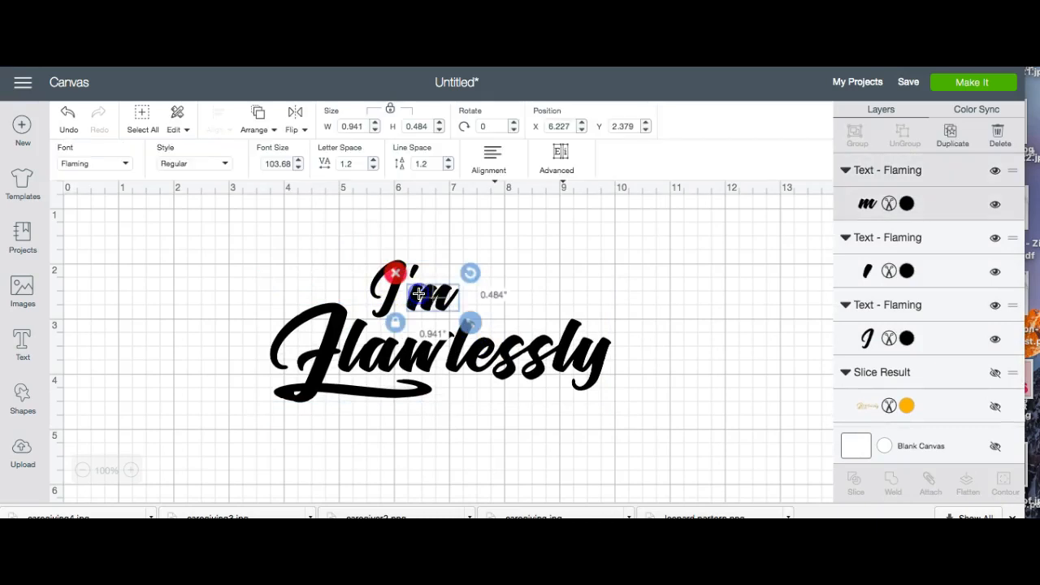
click(492, 286)
Position the three "I'm" letters together at about X 5.54, Y 2.17 and attach them to each other.
drag(488, 294, 346, 250)
click(417, 290)
click(416, 294)
click(487, 296)
drag(487, 296, 358, 255)
drag(413, 276, 412, 305)
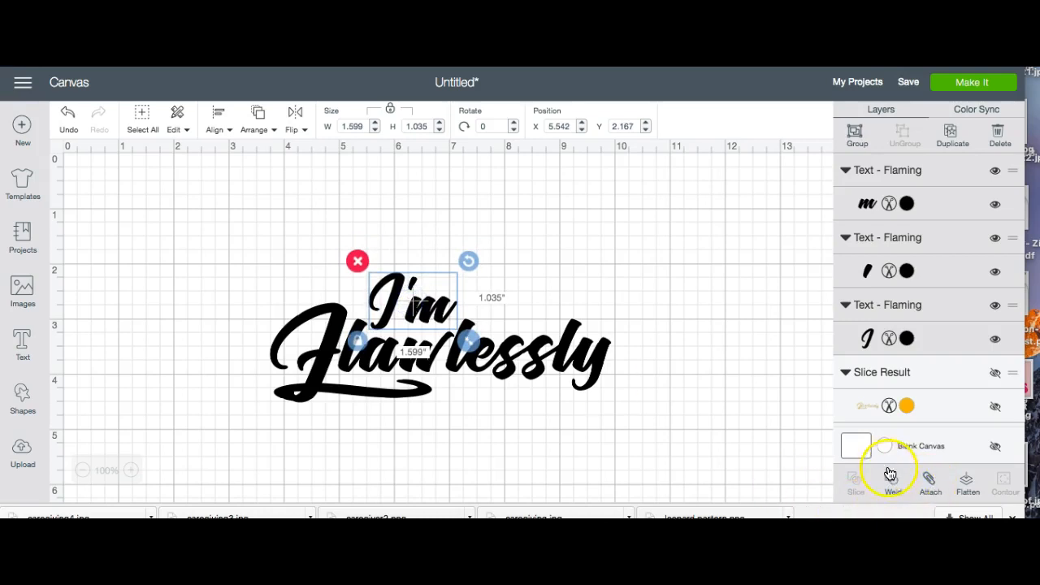
click(931, 482)
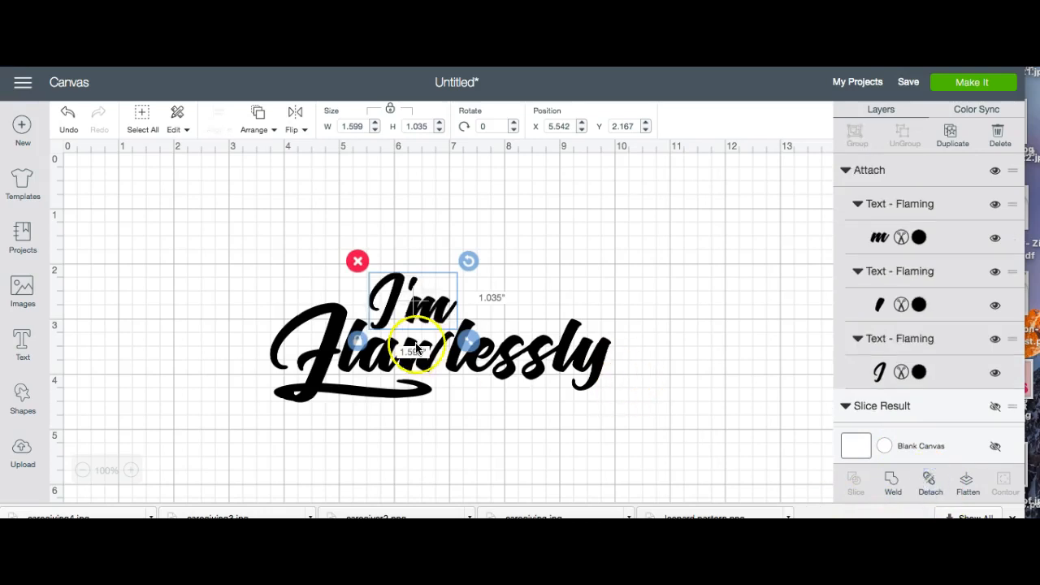
Enlarge "I'm" to about 1.74 by 1.13 inches and weld its letters, placing it at about X 5.47, Y 2.19.
drag(469, 347, 478, 357)
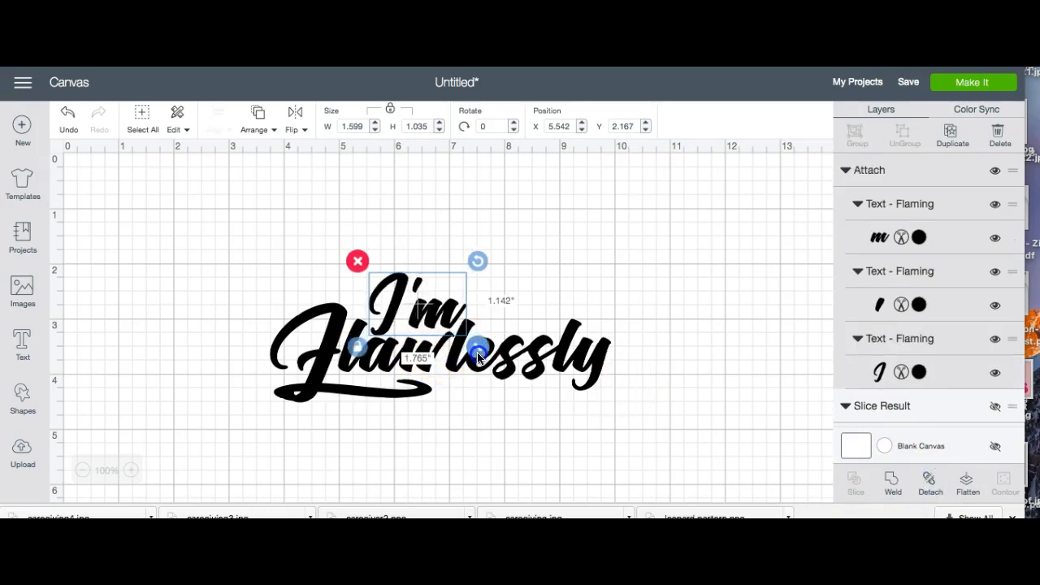
drag(427, 318, 423, 319)
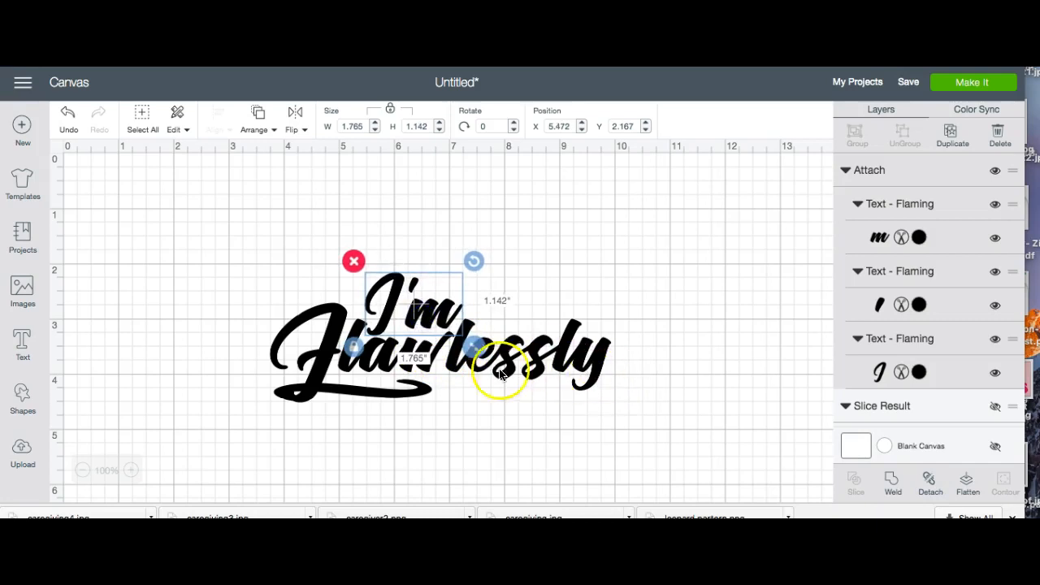
drag(467, 354, 465, 353)
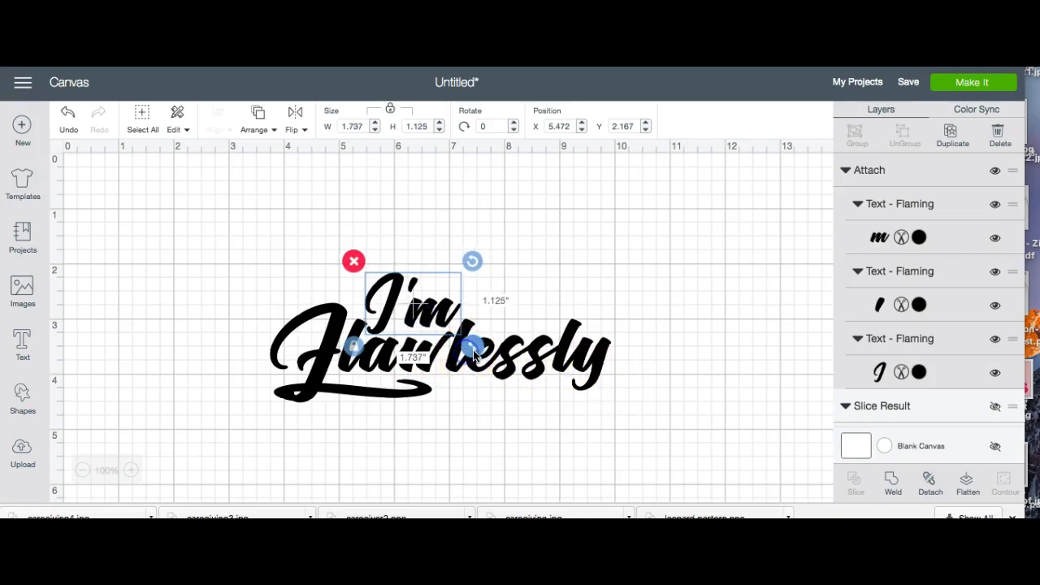
click(896, 484)
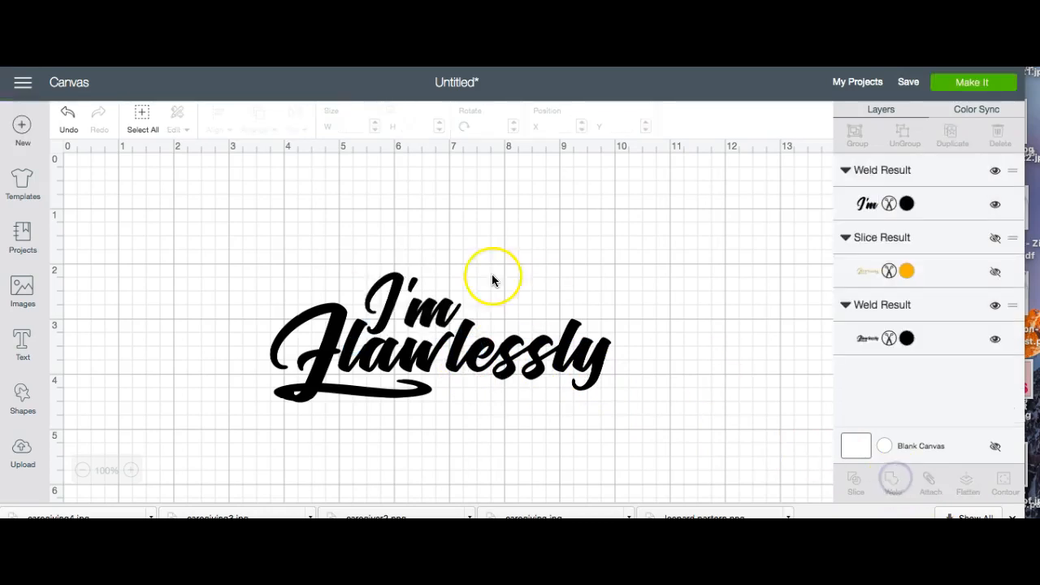
drag(462, 314, 404, 311)
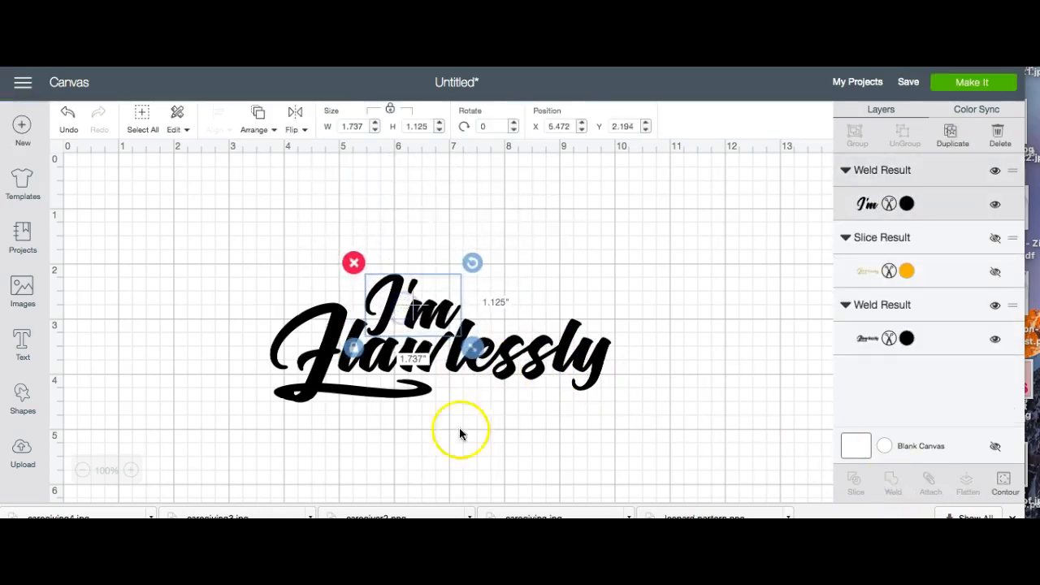
Add the text "40" in the Flaming font and place it below the second half of "Flawlessly".
click(21, 338)
text(40)
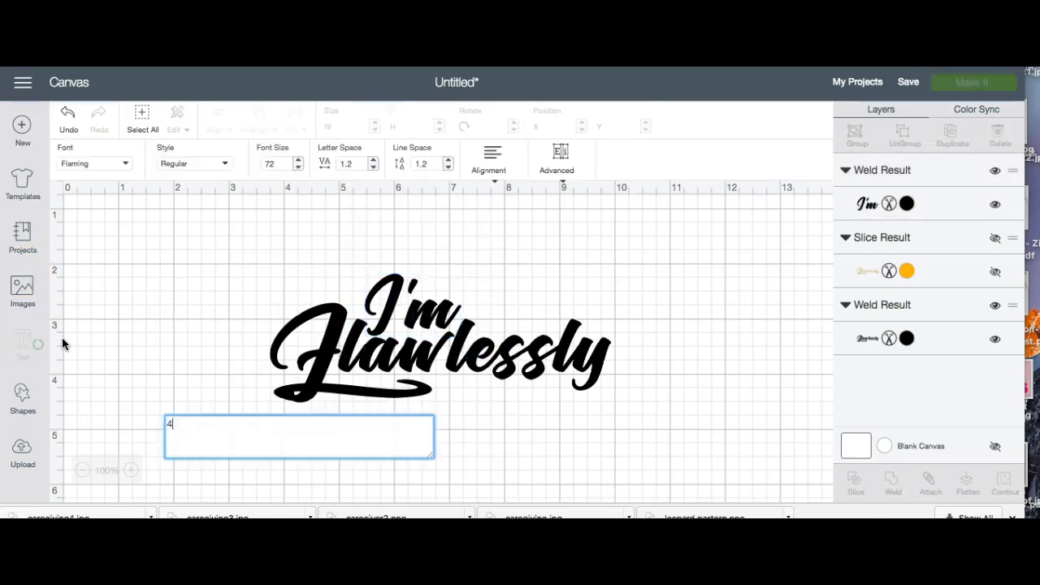
drag(203, 433, 449, 449)
drag(226, 435, 506, 413)
Set the letter spacing of "40" to 0.1 and enlarge it to about 1.29 by 0.77 inches just below "ssly".
click(375, 167)
click(376, 167)
click(375, 167)
click(375, 168)
click(376, 167)
click(376, 167)
click(376, 168)
click(376, 168)
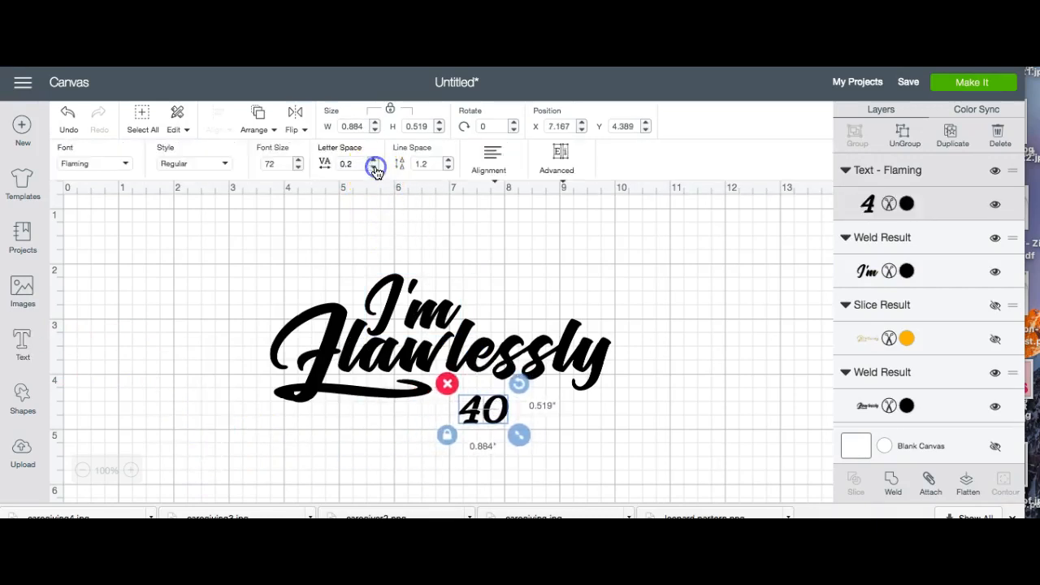
click(375, 167)
drag(488, 414, 543, 408)
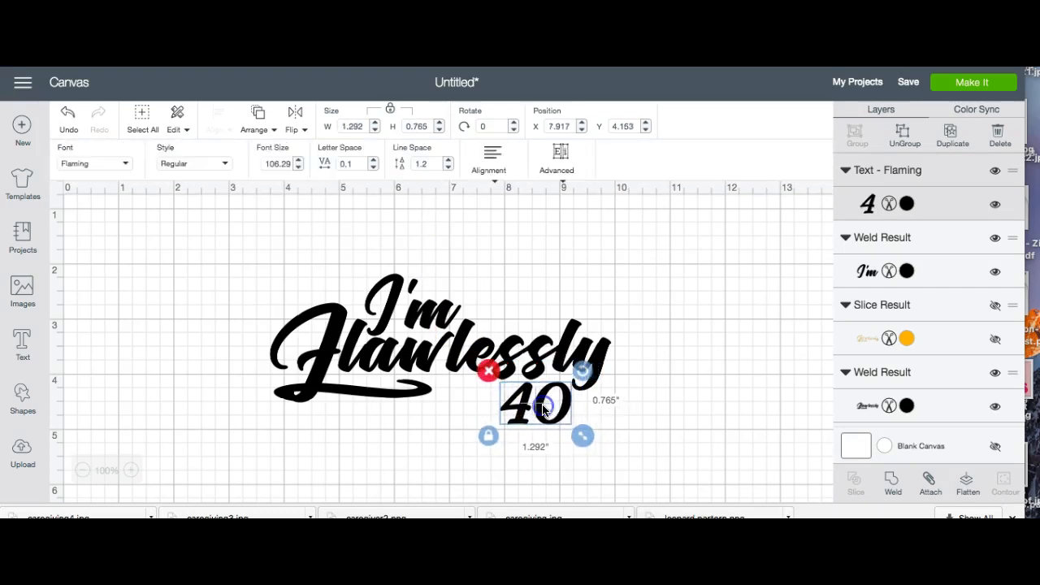
Insert the curly arrow from the recently uploaded images.
click(25, 453)
click(486, 414)
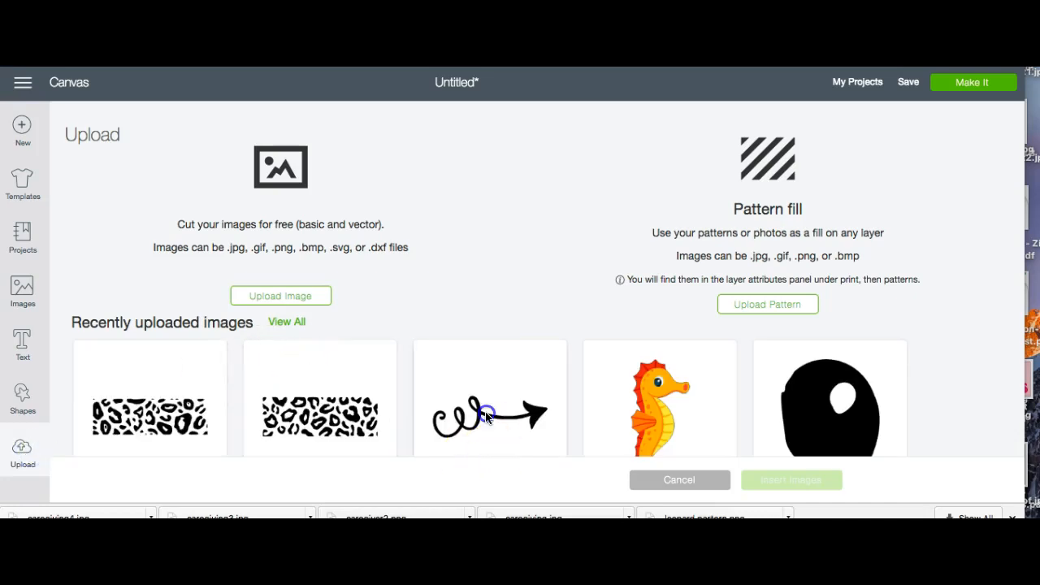
click(766, 482)
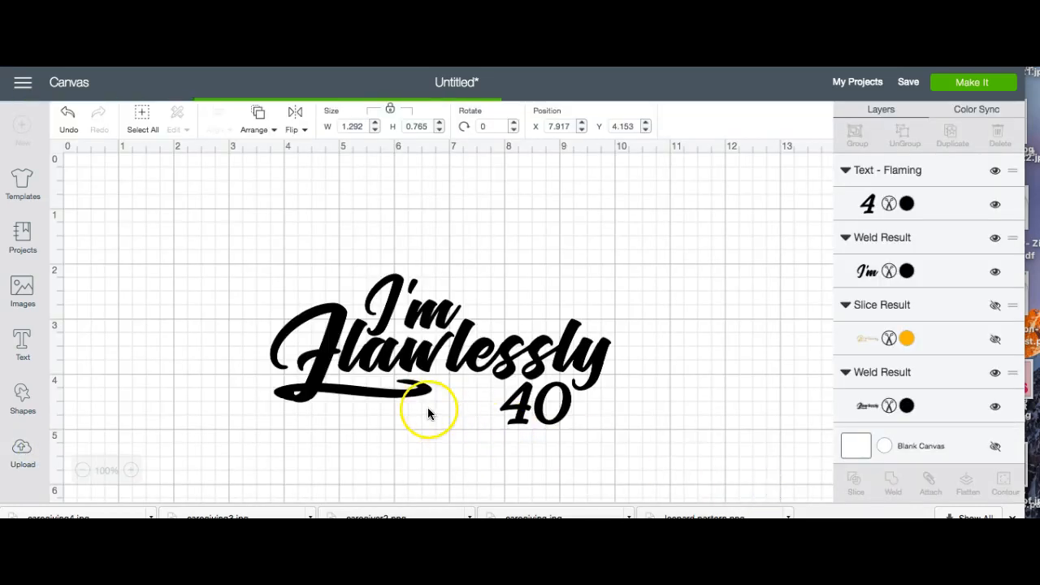
Resize and tilt the curly arrow so that it sits beneath "Flawlessly" with its head pointing at "40".
drag(351, 376, 429, 422)
drag(495, 464, 512, 475)
drag(421, 450, 412, 444)
mouse_move(501, 474)
mouse_down()
mouse_move(497, 464)
mouse_move(509, 469)
mouse_up()
drag(505, 394, 495, 373)
click(700, 397)
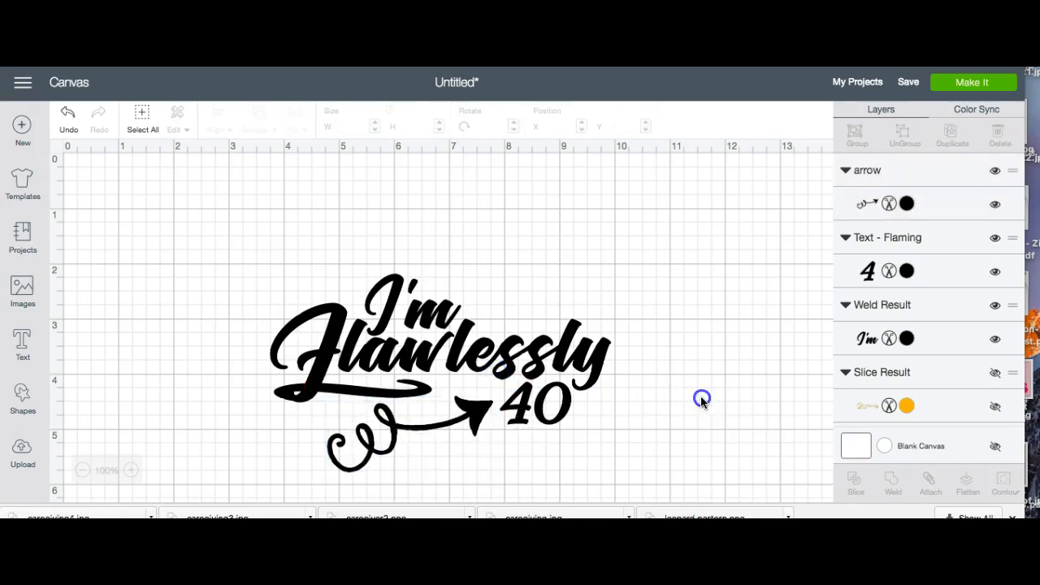
Move the whole visible design up to about X 3.54, Y 0.49 and attach all its parts.
drag(215, 251, 646, 482)
drag(569, 418, 555, 323)
click(691, 333)
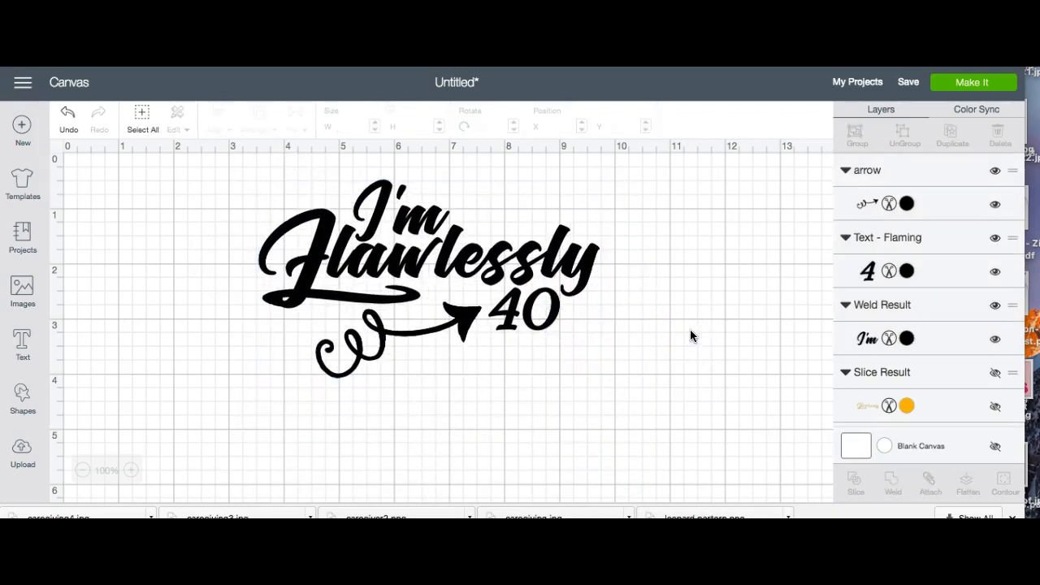
drag(242, 169, 639, 397)
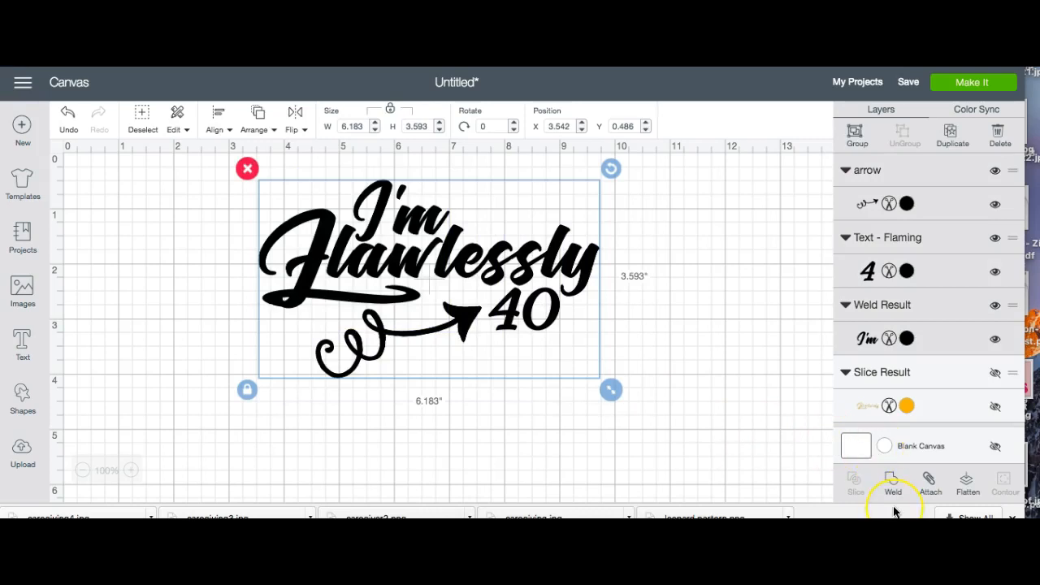
click(933, 481)
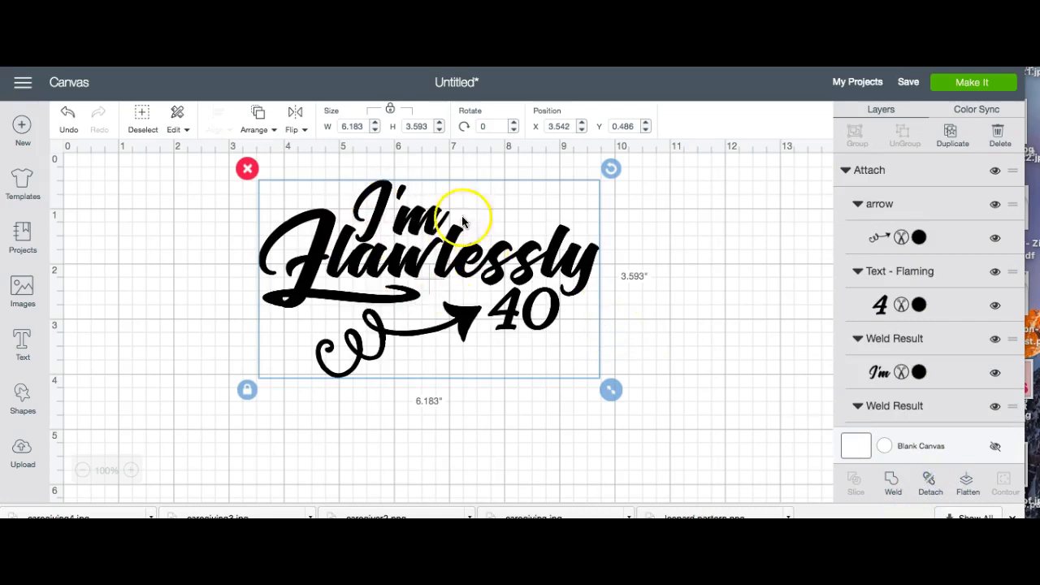
Preview the attached design on the cutting mat, nudge it slightly, and return to the canvas.
click(961, 90)
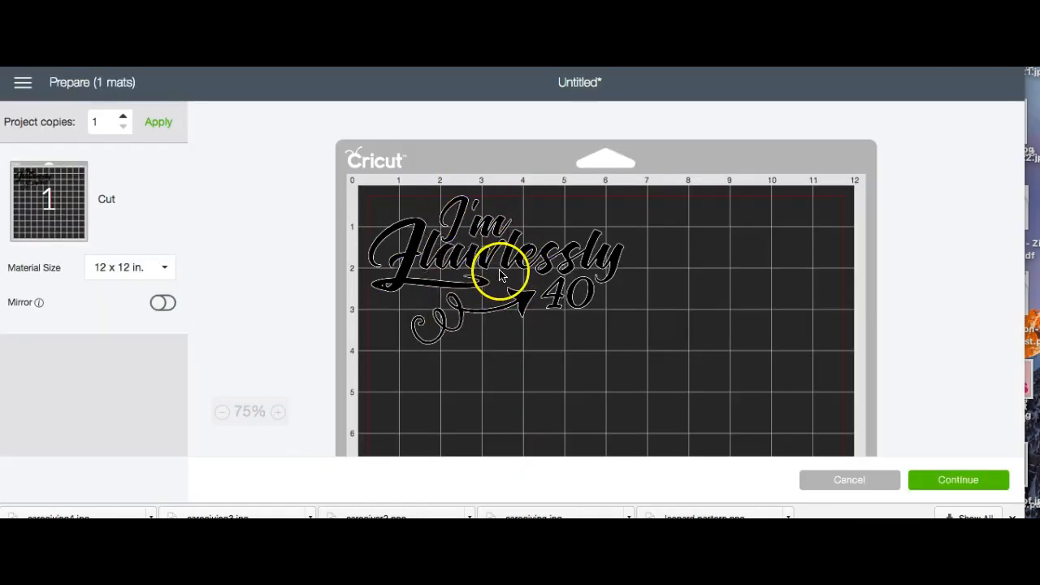
mouse_move(499, 274)
mouse_down()
mouse_move(540, 320)
mouse_move(528, 319)
mouse_move(563, 329)
mouse_move(505, 265)
mouse_up()
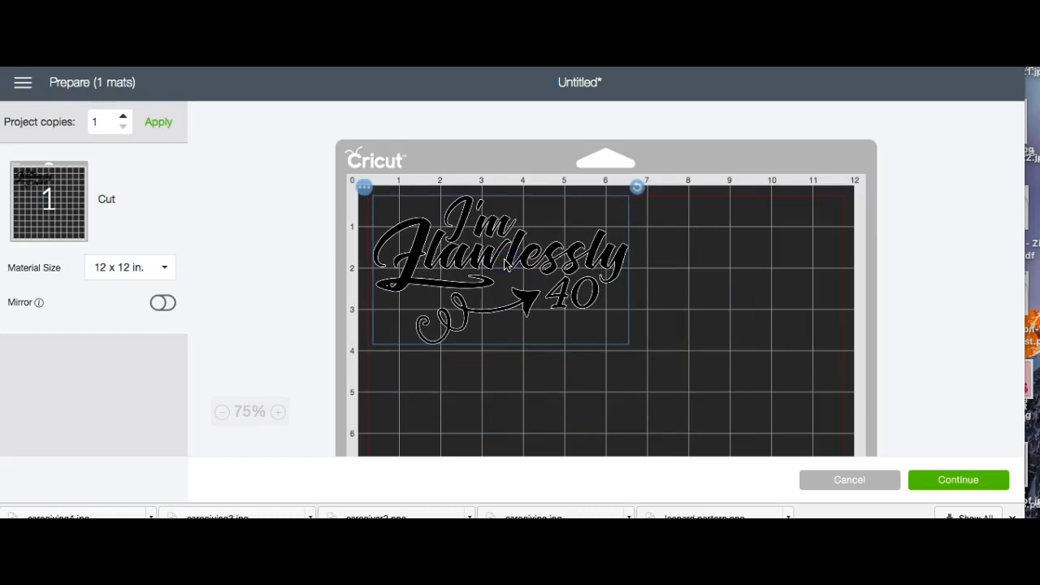
click(823, 482)
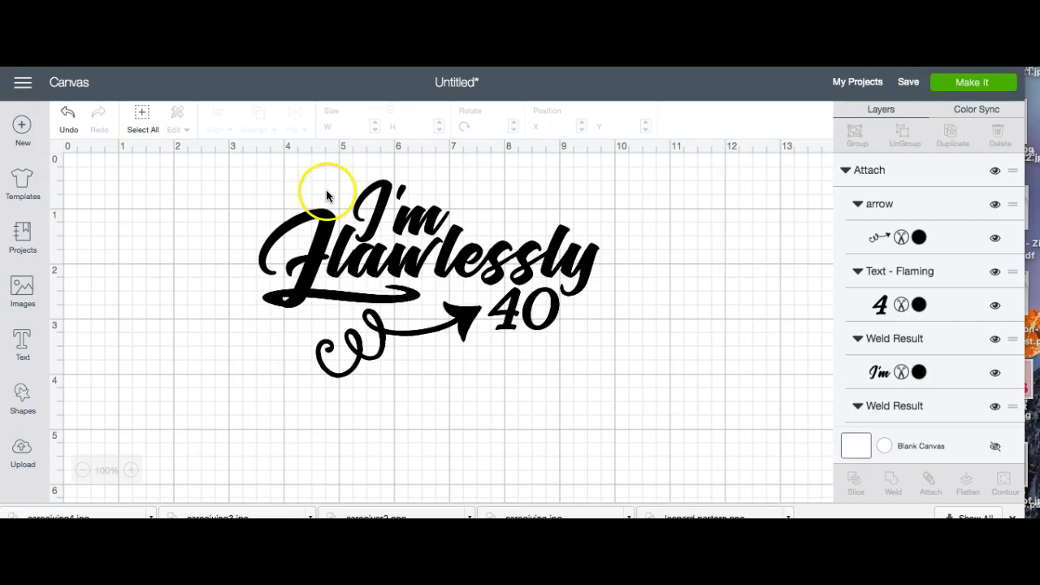
Detach the design and preview the mat, moving "Flawlessly", "40" and the arrow as separate pieces before returning to the canvas.
click(143, 118)
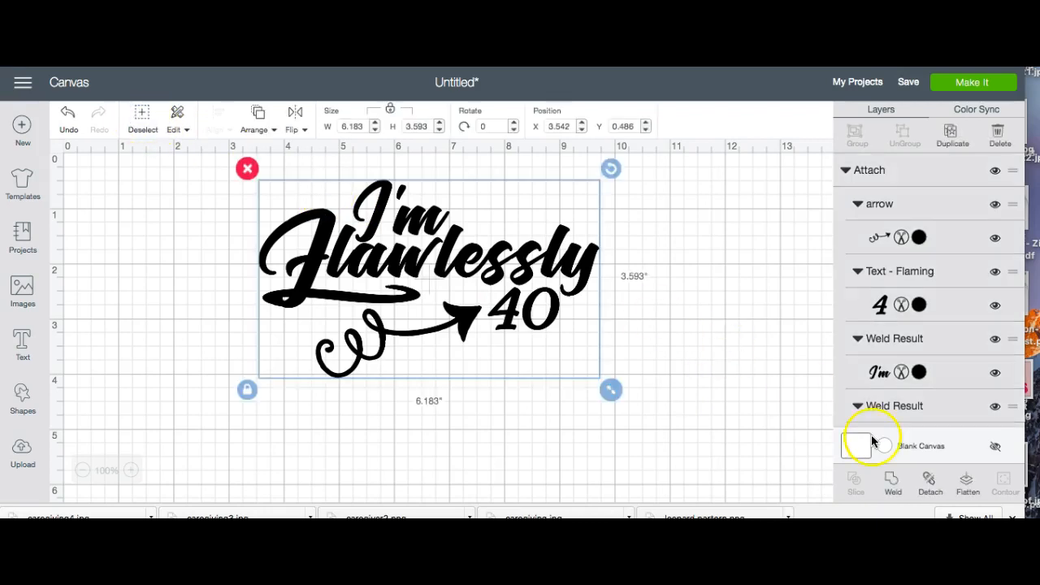
click(929, 488)
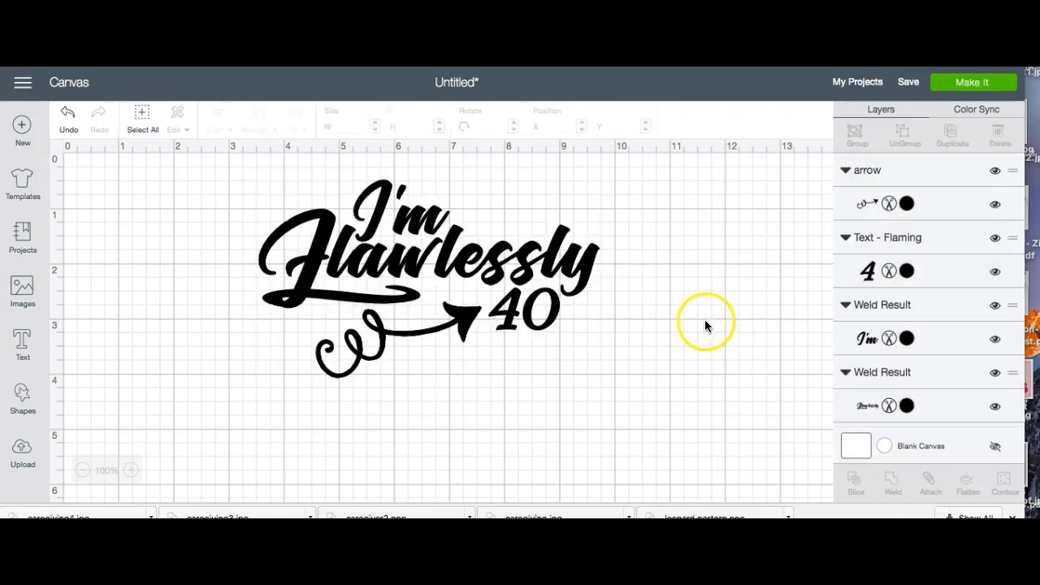
click(956, 78)
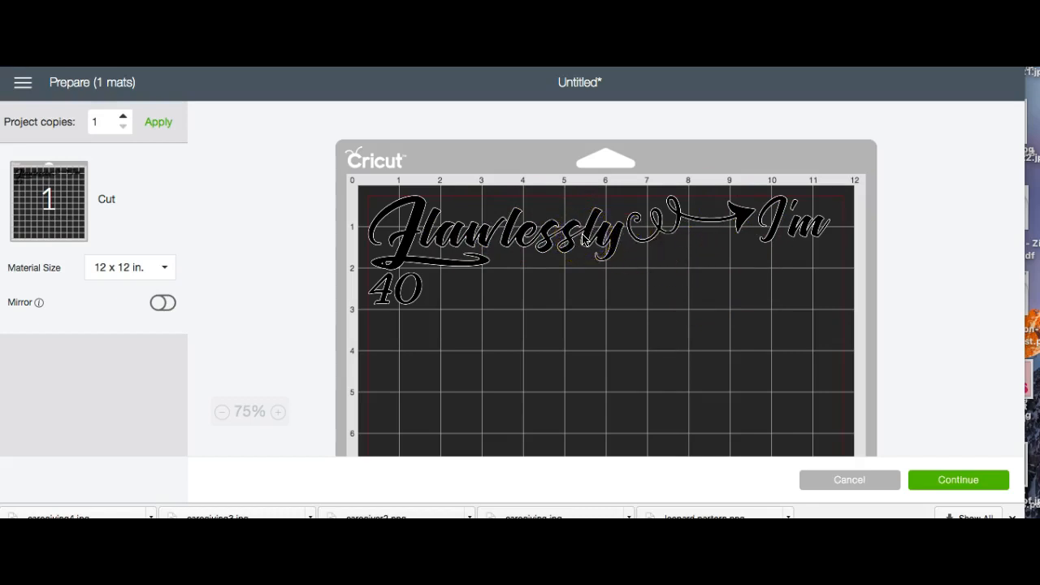
drag(523, 234, 599, 363)
drag(423, 288, 521, 279)
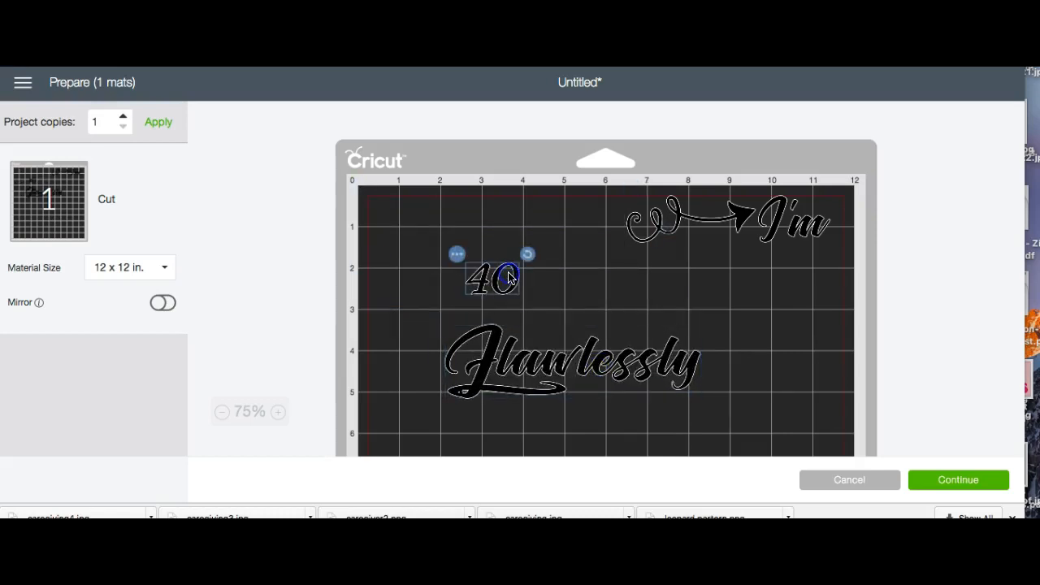
click(673, 221)
drag(673, 221, 628, 233)
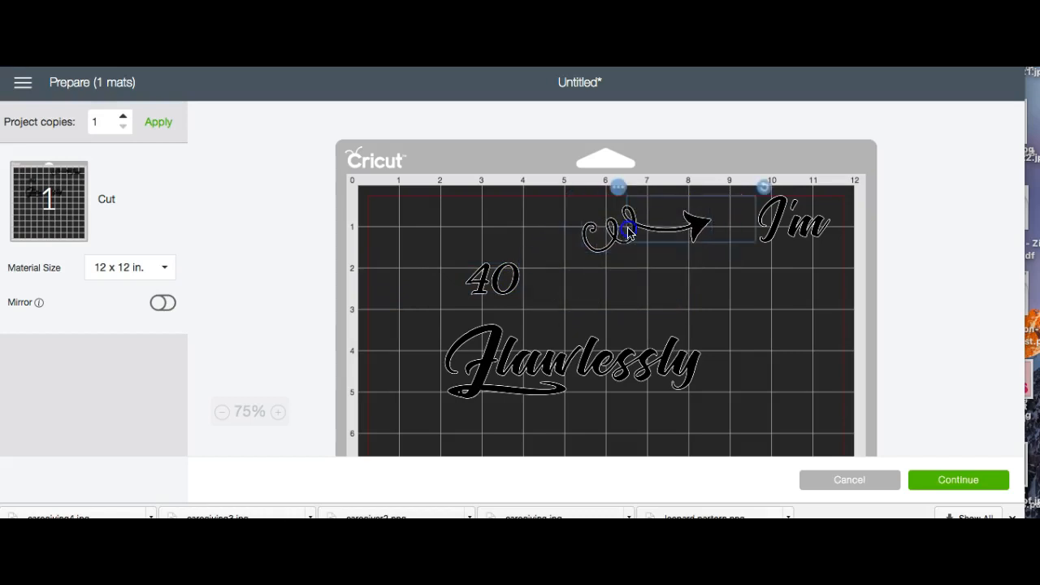
click(832, 486)
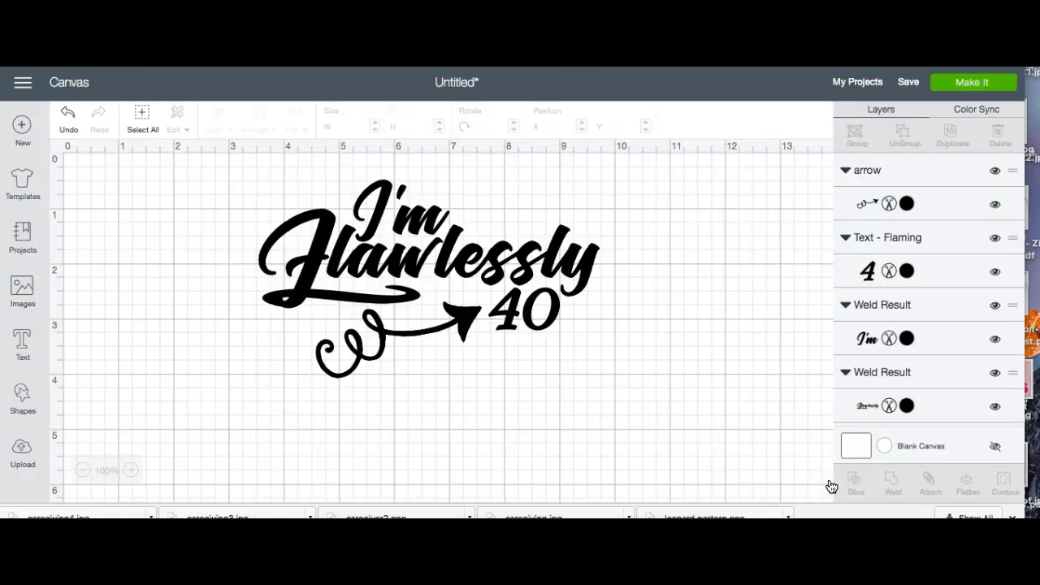
Attach the arrow, "40", "I'm" and "Flawlessly" to each other again.
click(144, 115)
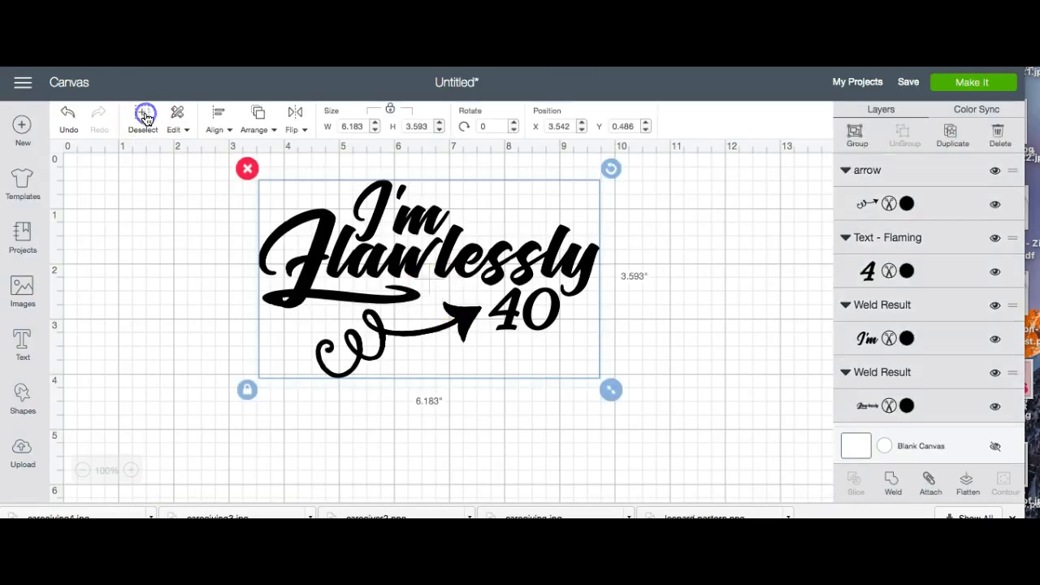
click(928, 484)
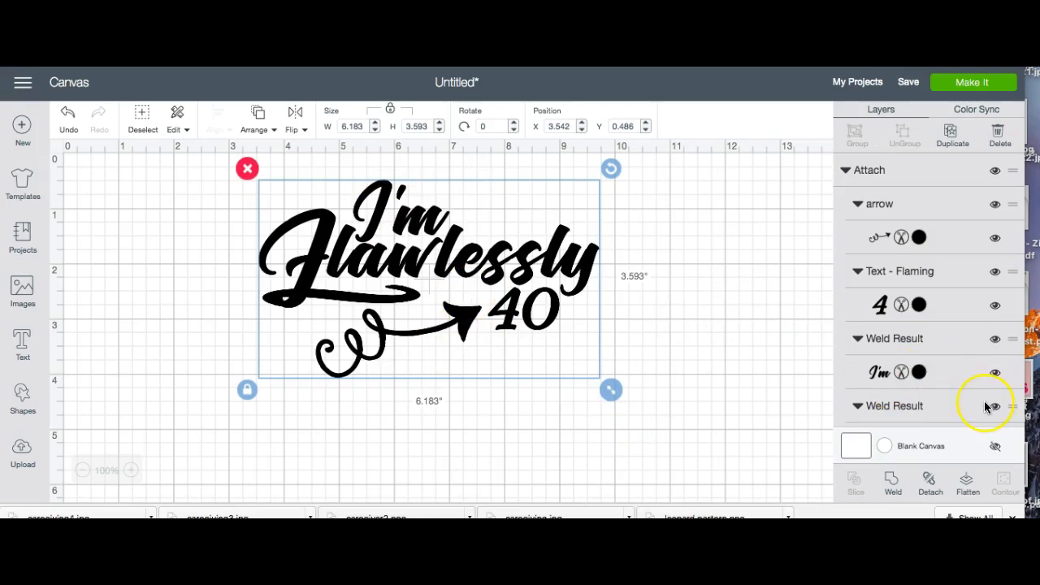
Unhide the orange leopard slice and overlay it in front of the black "Flawlessly" at about X 3.56, Y 1.02.
scroll(986, 406, down, 3)
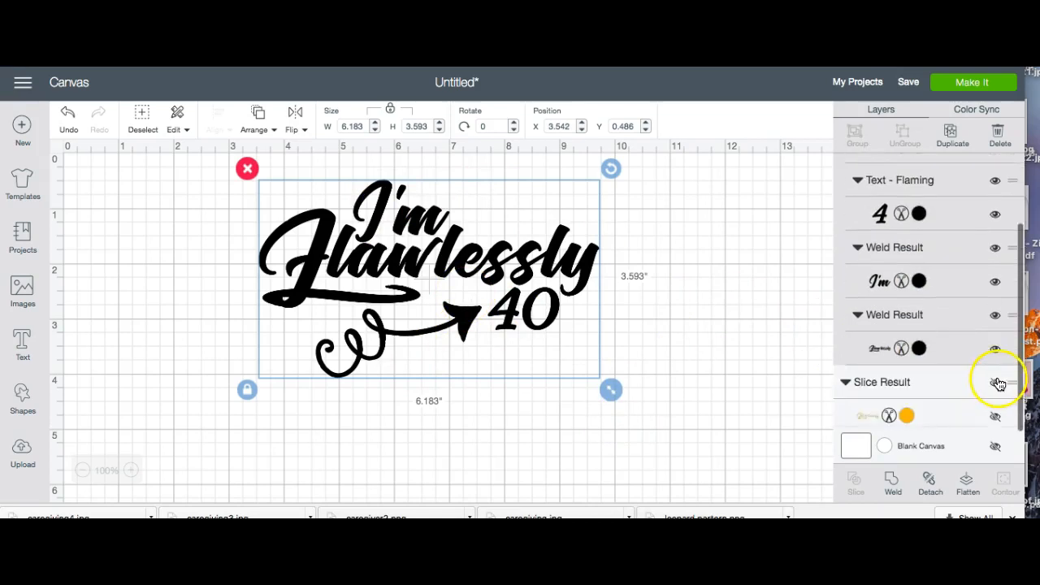
click(998, 382)
drag(516, 353, 499, 246)
click(256, 114)
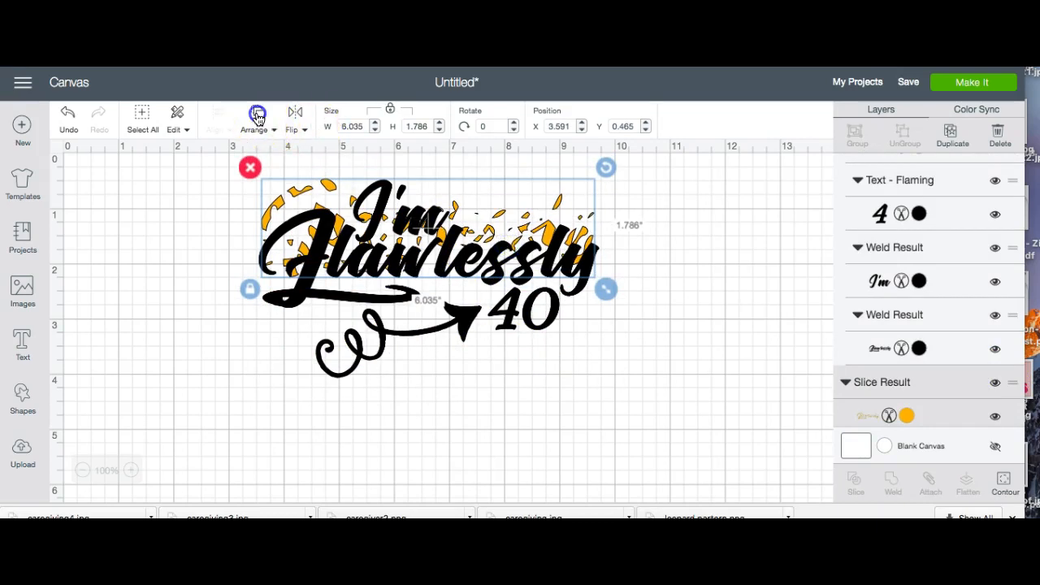
click(249, 213)
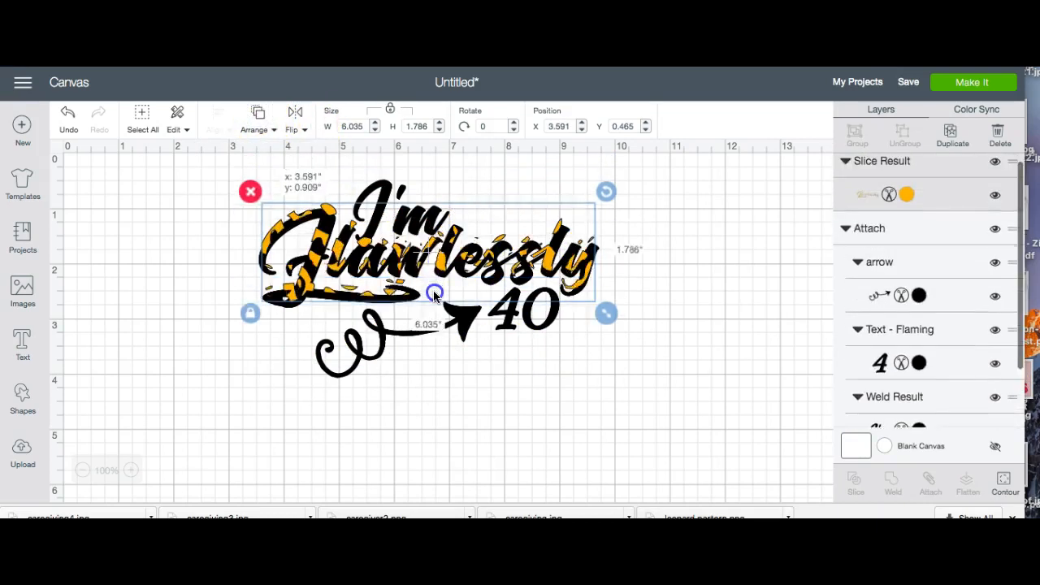
drag(434, 286, 431, 290)
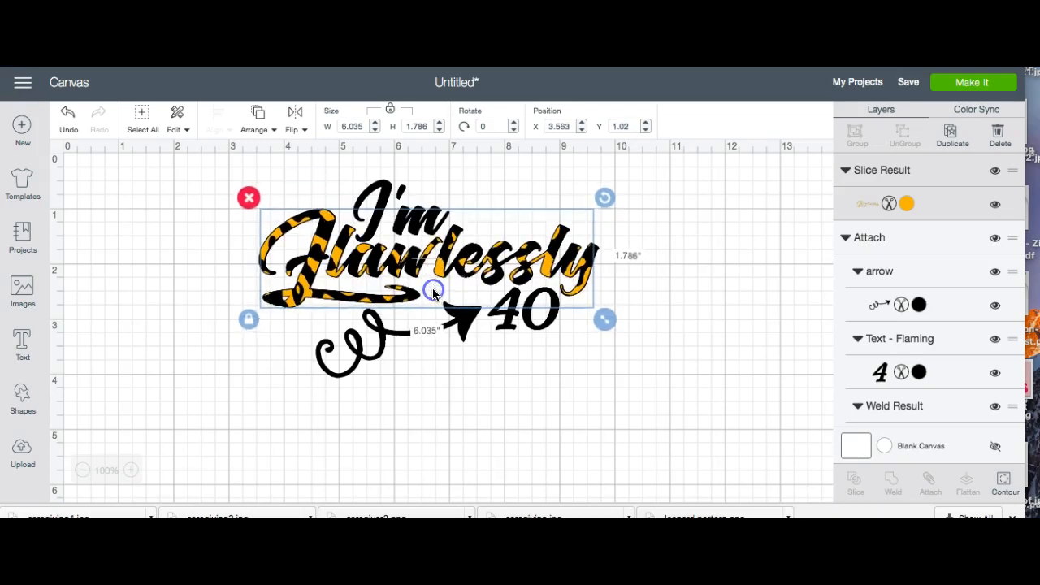
click(588, 453)
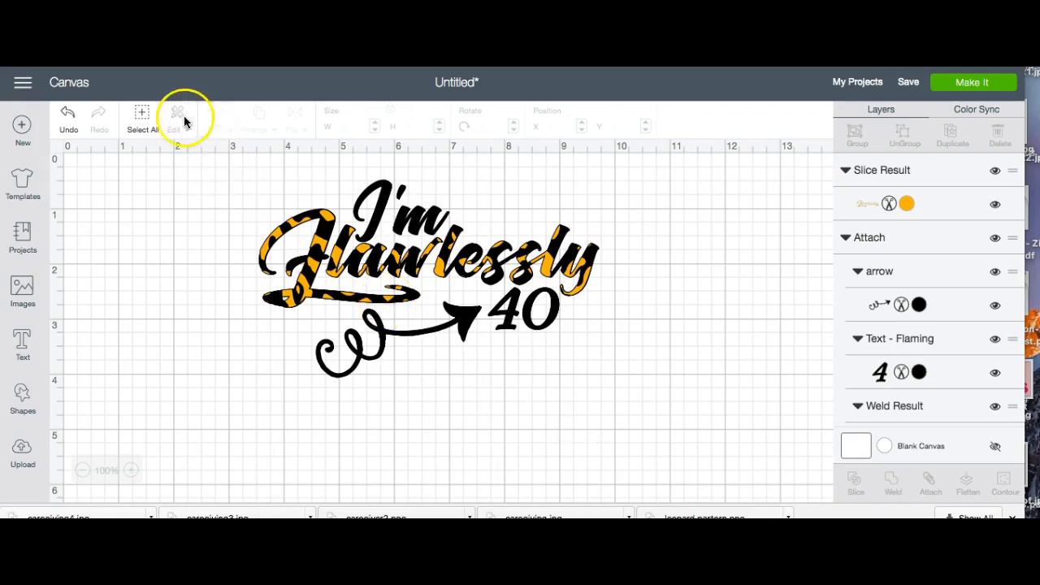
Scale the complete design to a width of 10 inches and move it to about X 1.63, Y 0.53.
click(140, 116)
double_click(355, 127)
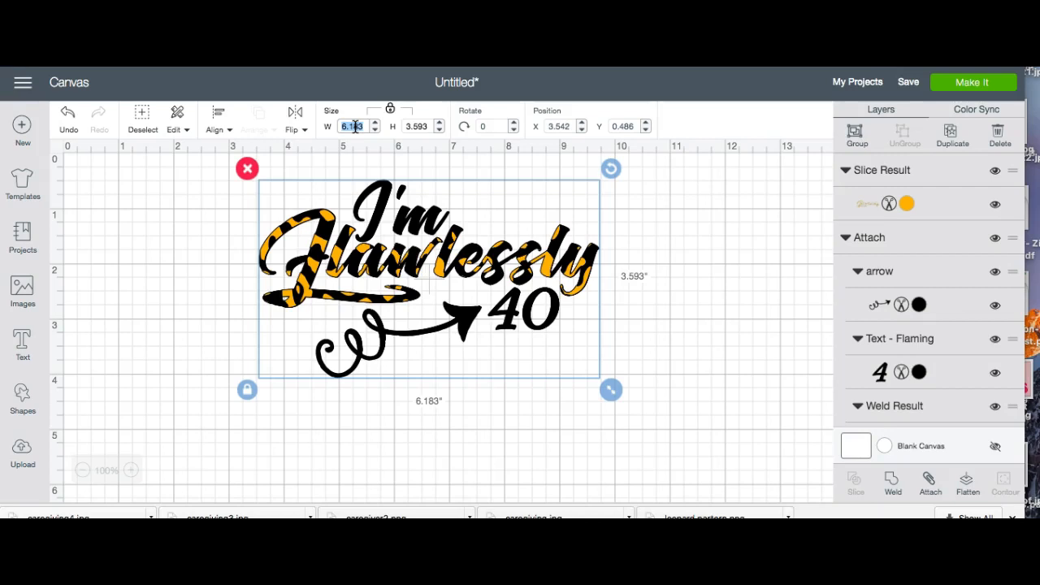
key(Return)
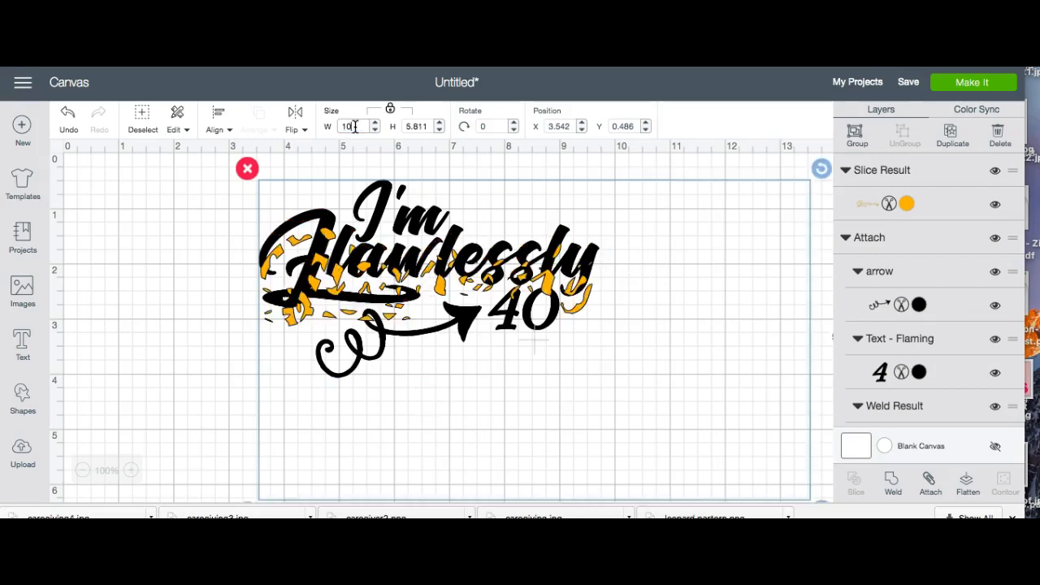
click(679, 276)
drag(680, 276, 587, 280)
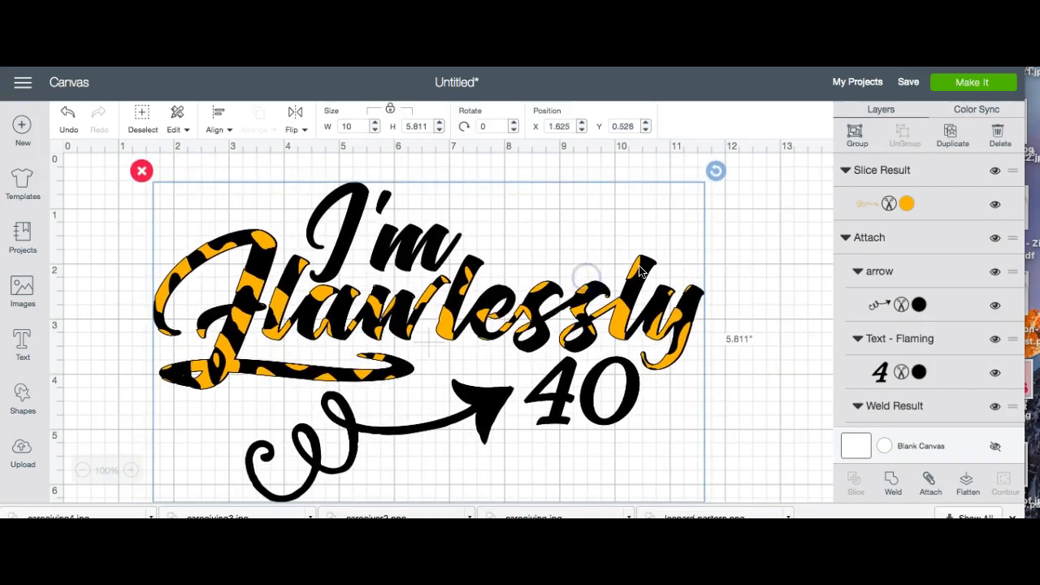
click(772, 221)
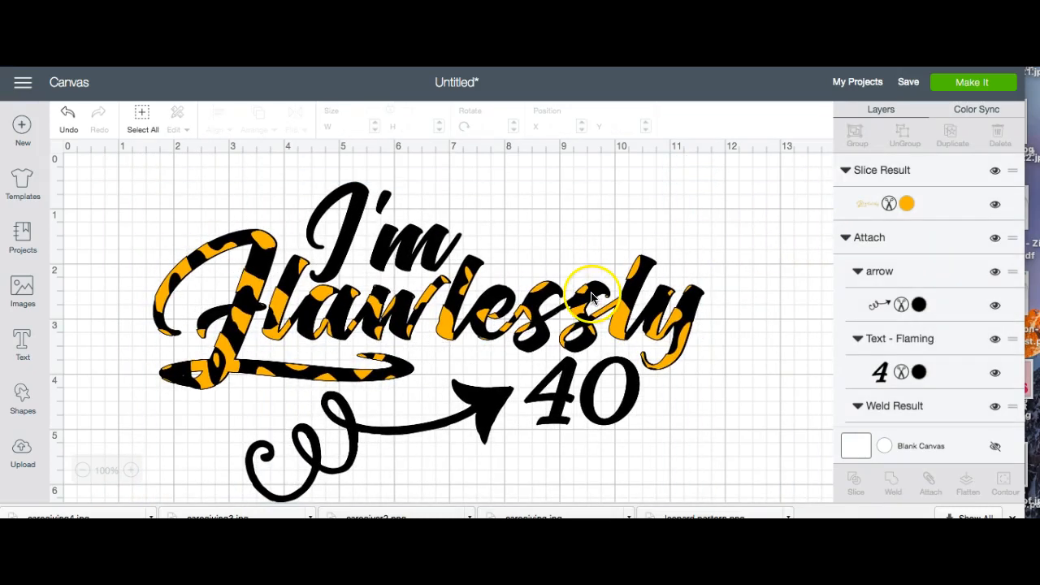
Align the orange leopard slice over the black "Flawlessly" at X 1.673, Y 1.364 and stretch only its height to 2.917 inches.
click(255, 299)
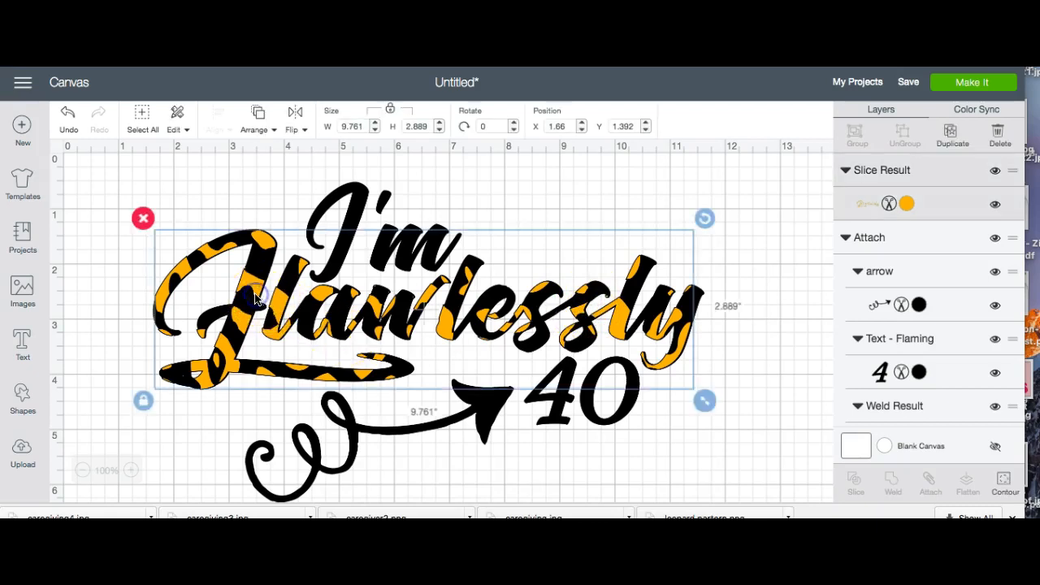
drag(255, 299, 256, 298)
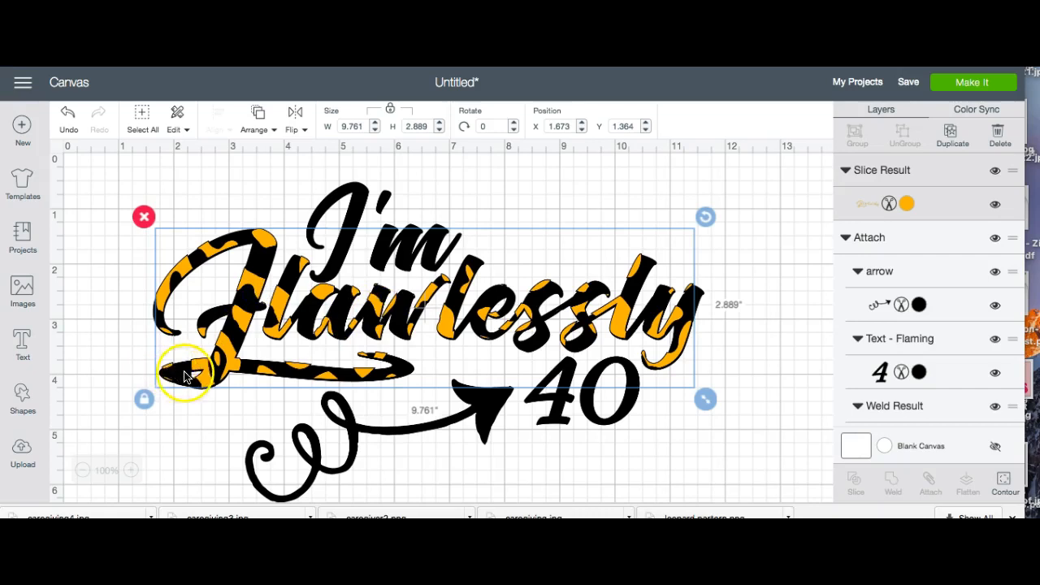
click(149, 402)
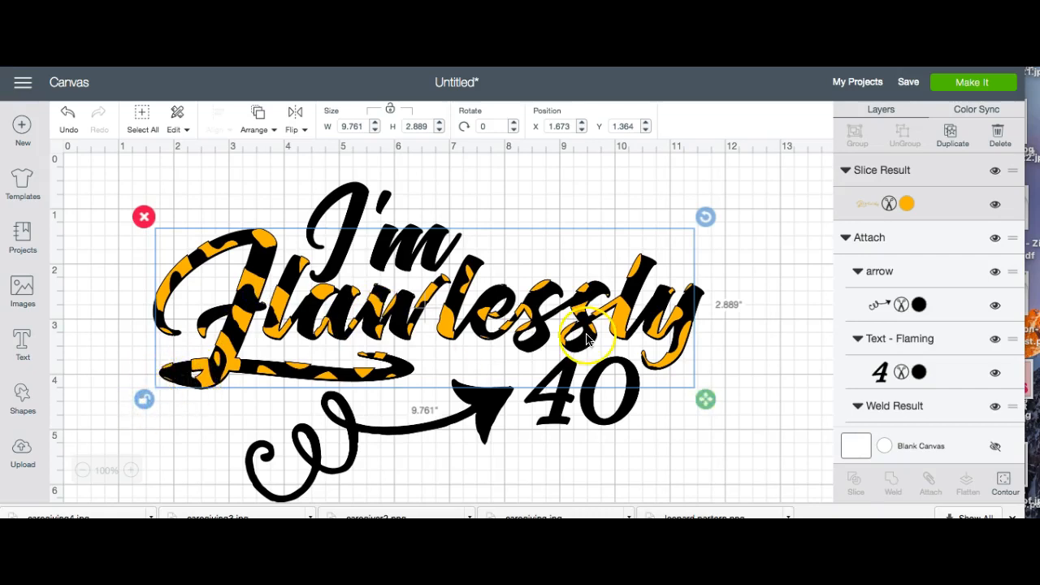
drag(706, 402, 706, 404)
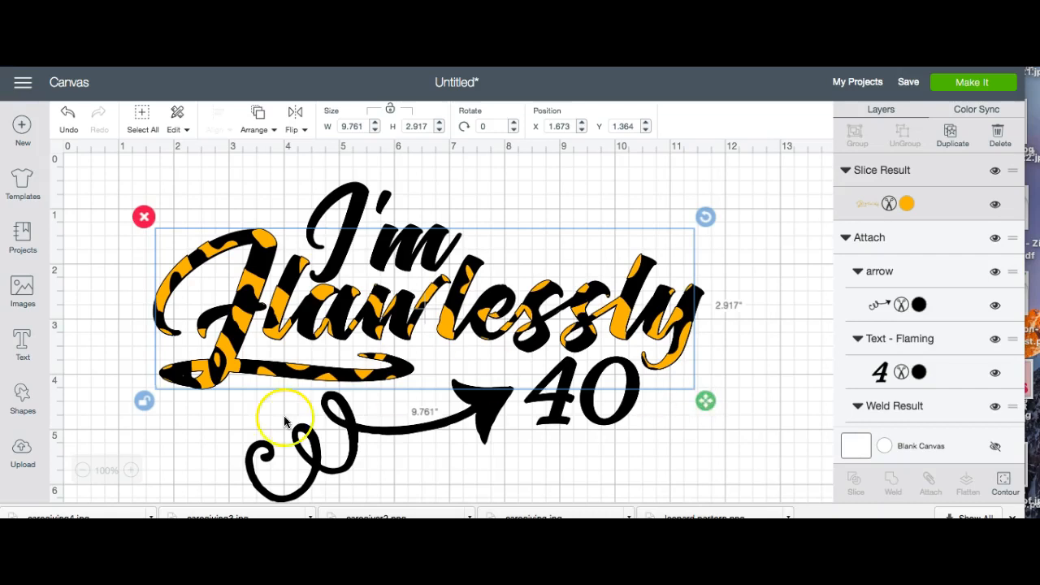
click(145, 403)
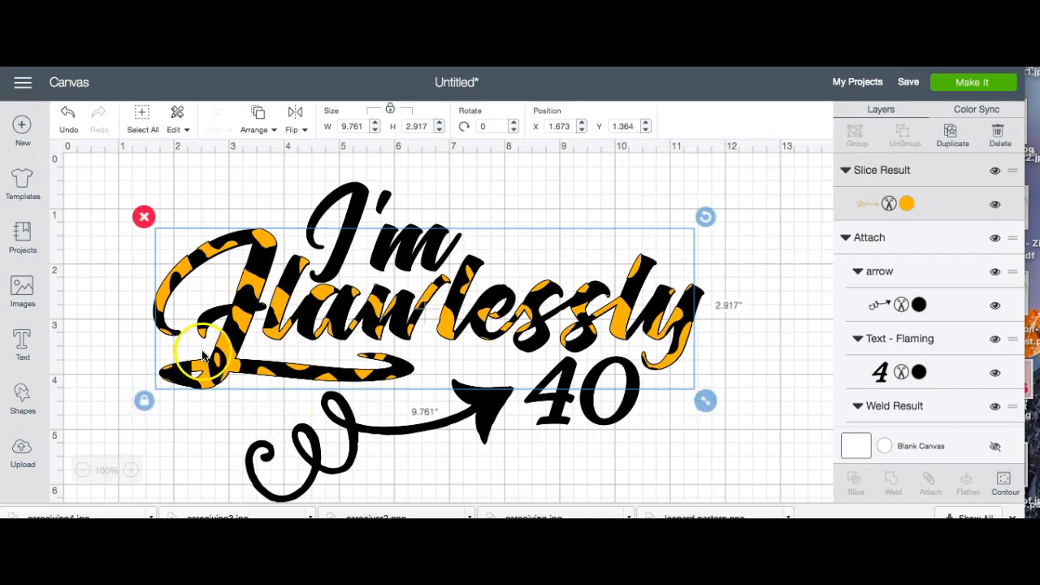
click(353, 324)
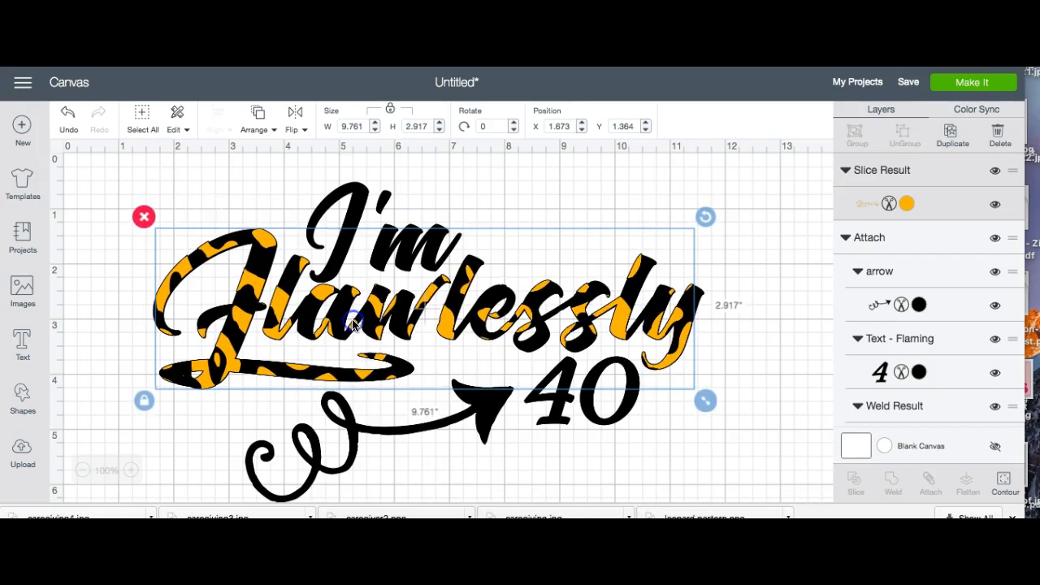
click(648, 180)
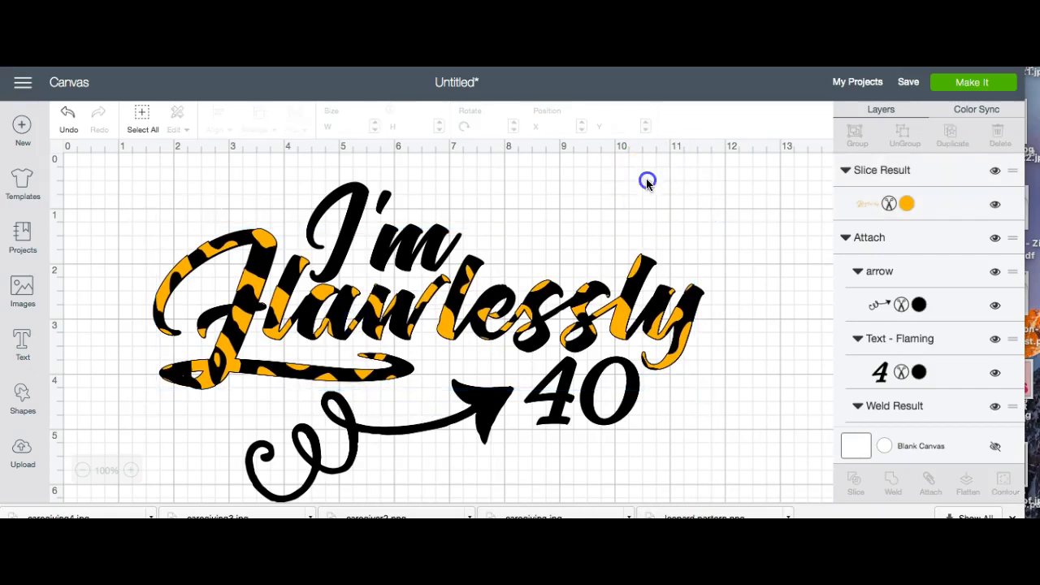
Send the design to mat preparation and turn on mirroring for both the black and the orange mat.
click(955, 92)
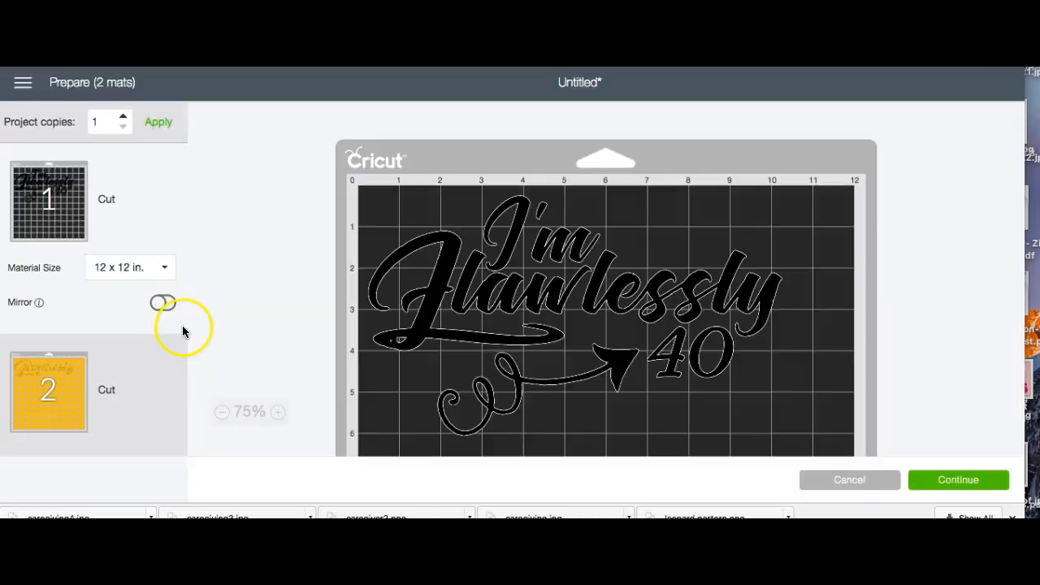
click(161, 302)
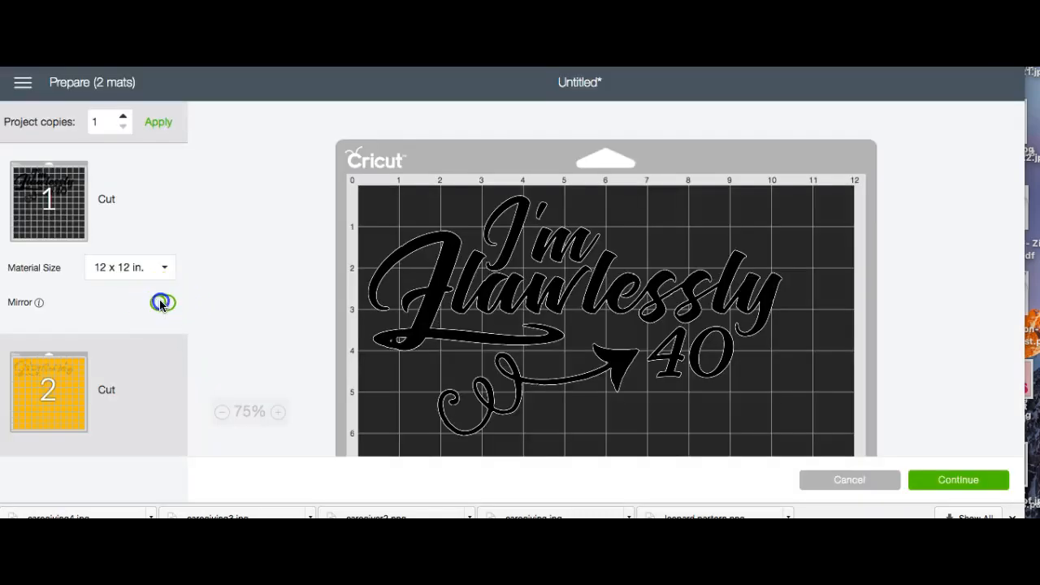
click(132, 390)
click(163, 415)
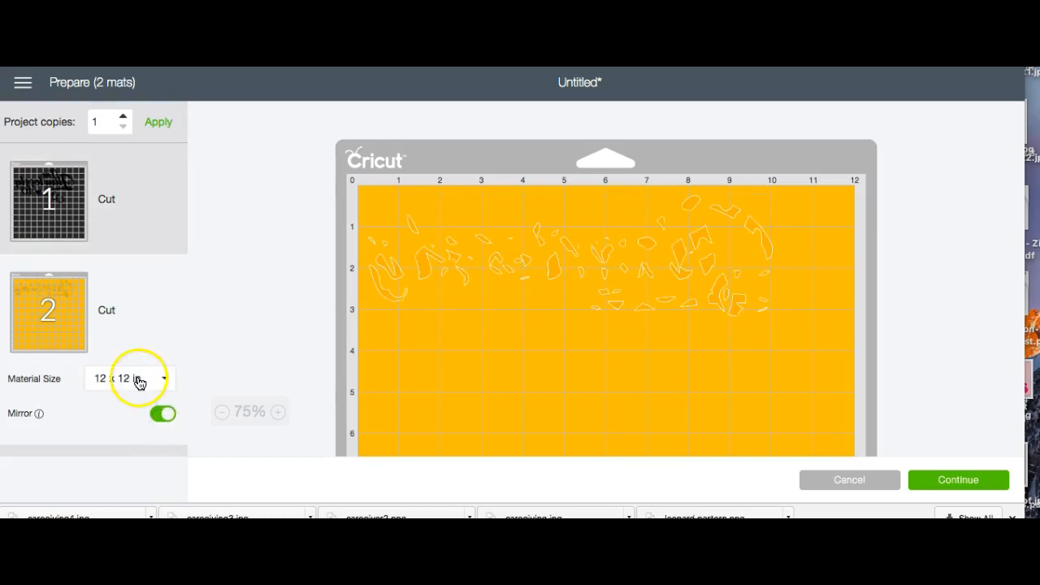
Set the material size of both the black and the orange mat to 12 x 24 in. and leave the mat preparation.
click(130, 234)
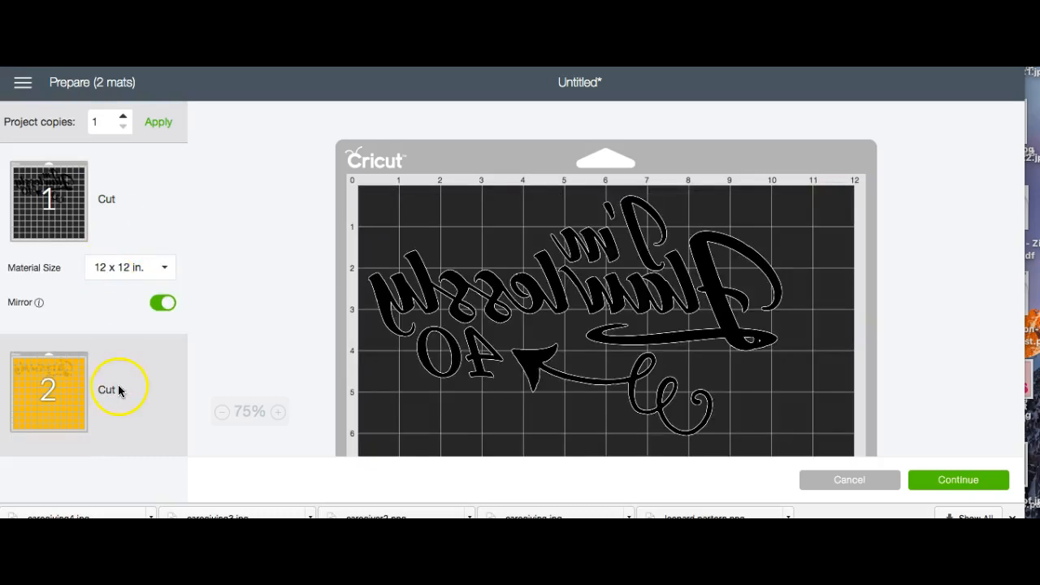
click(133, 269)
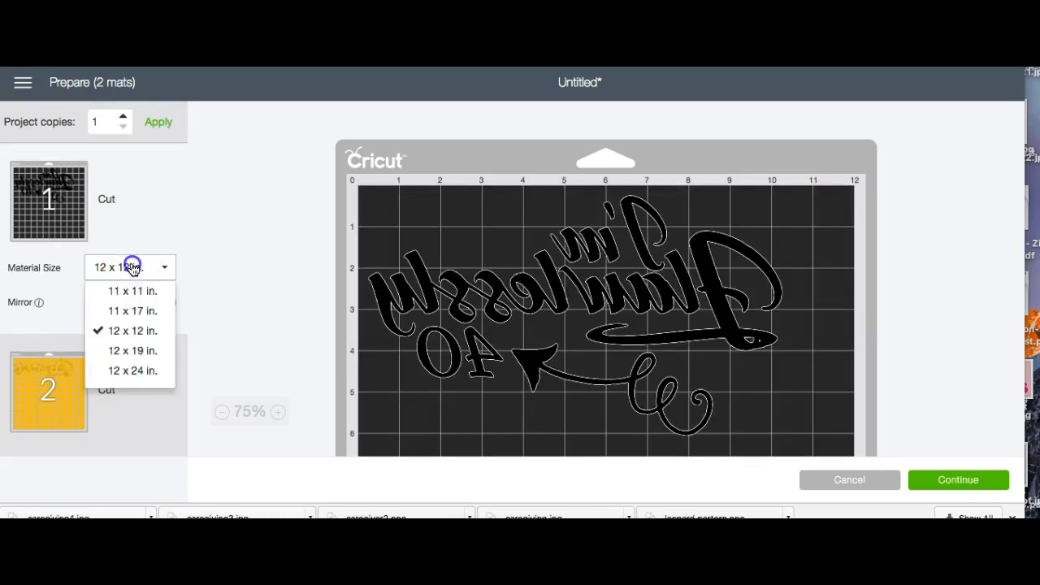
click(121, 372)
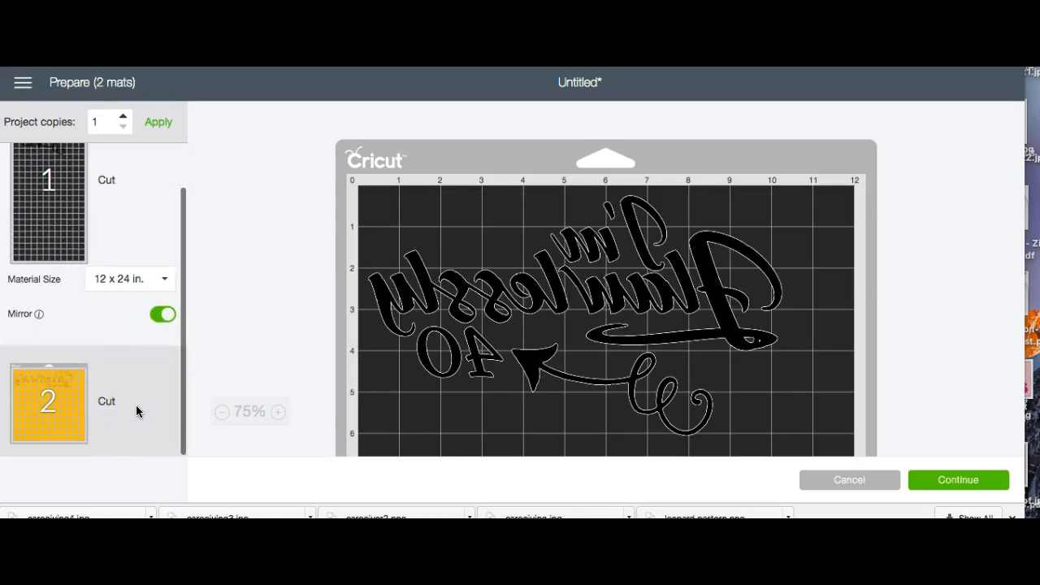
click(136, 404)
click(126, 392)
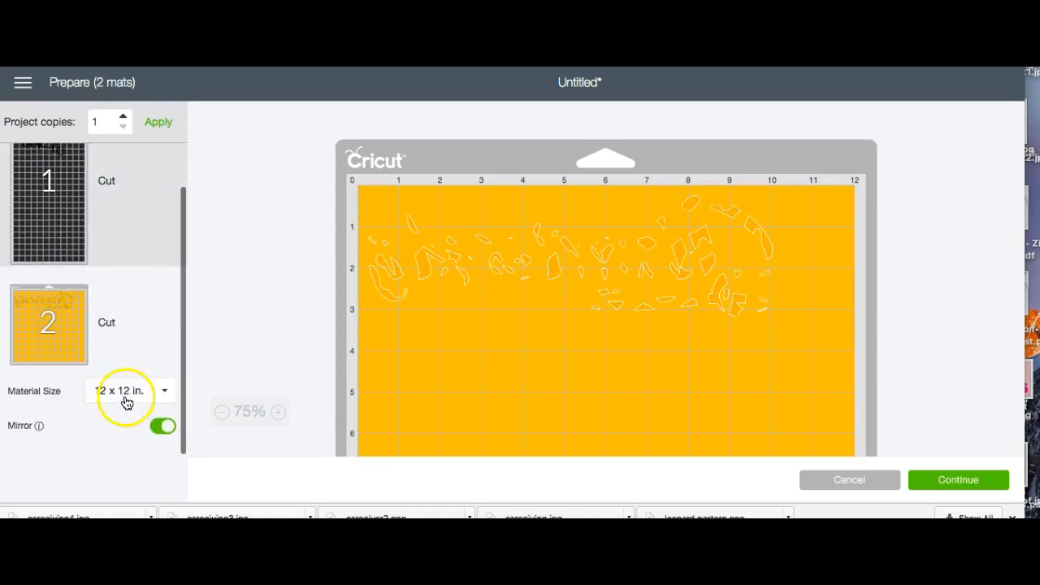
scroll(132, 443, down, 2)
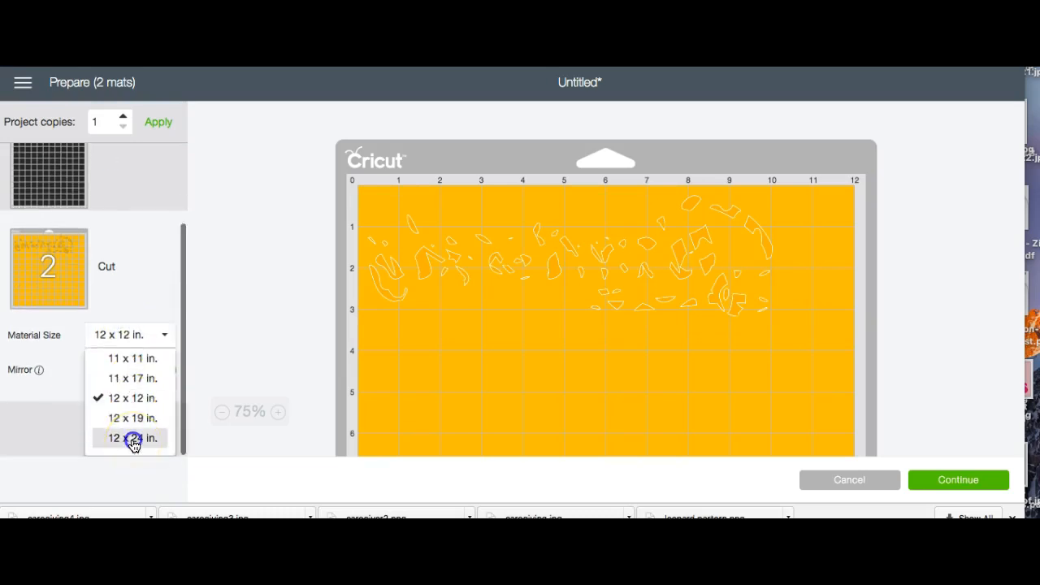
click(133, 438)
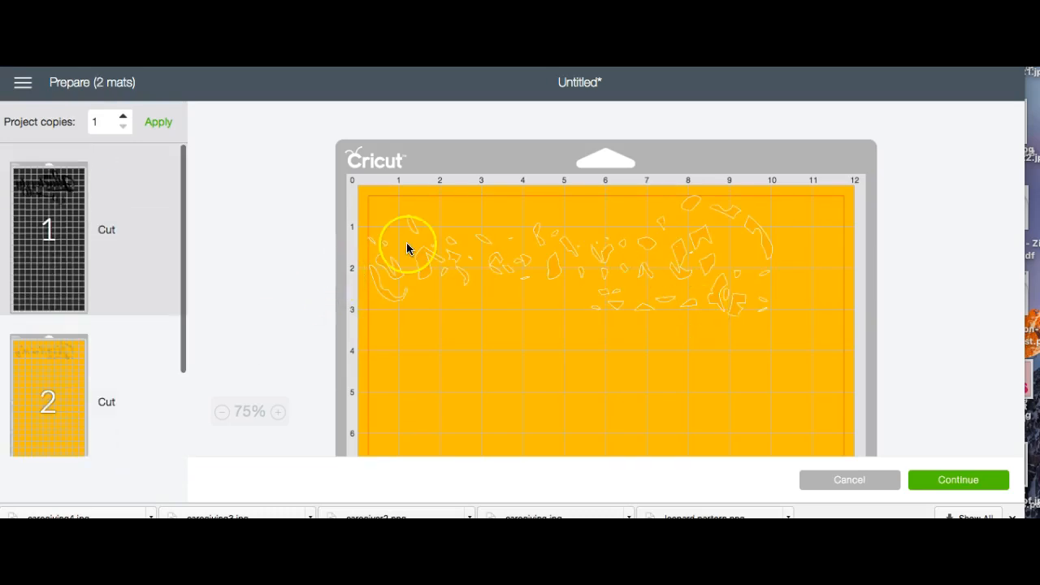
click(153, 261)
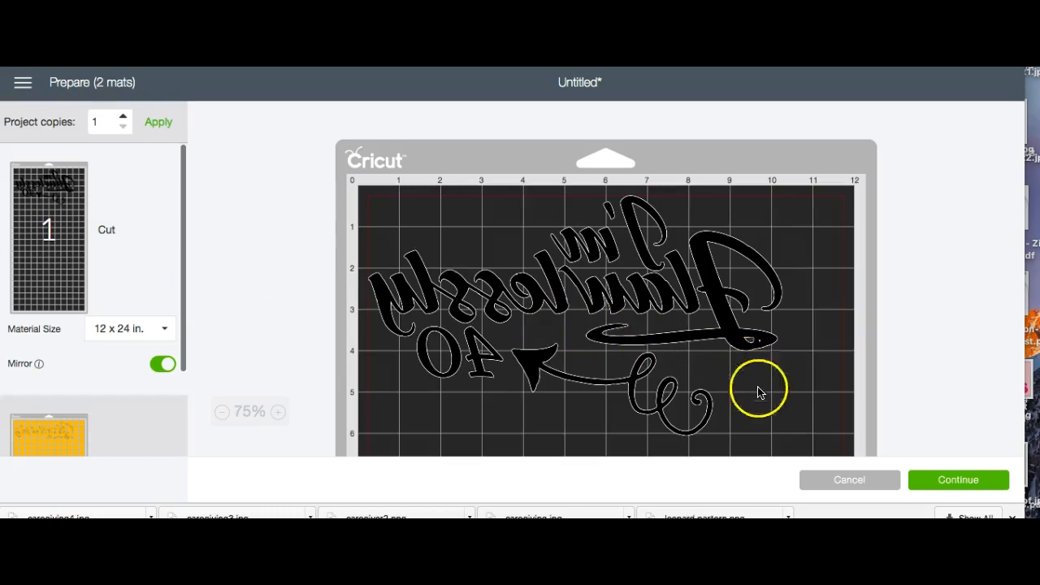
click(840, 482)
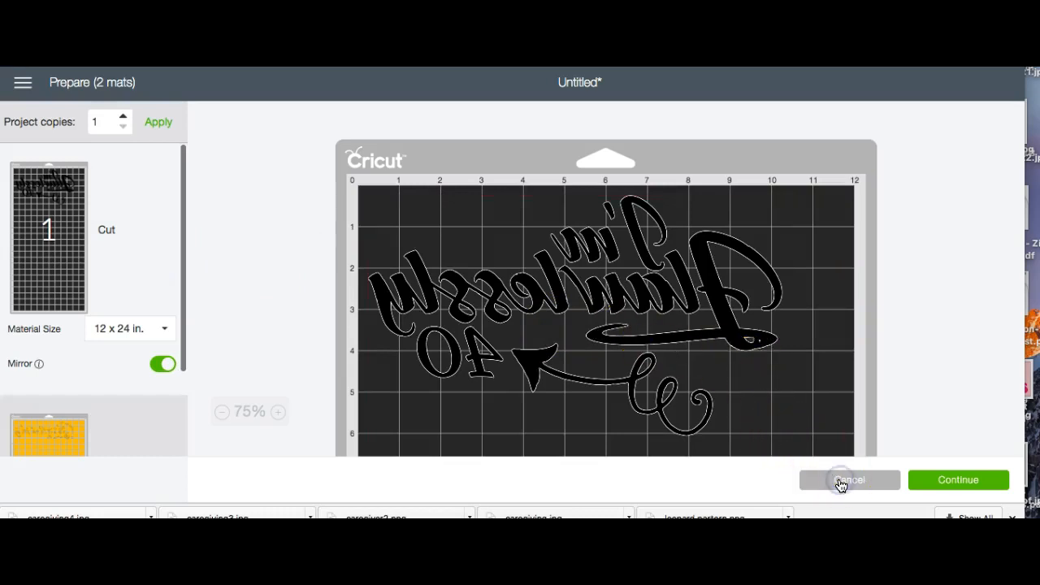